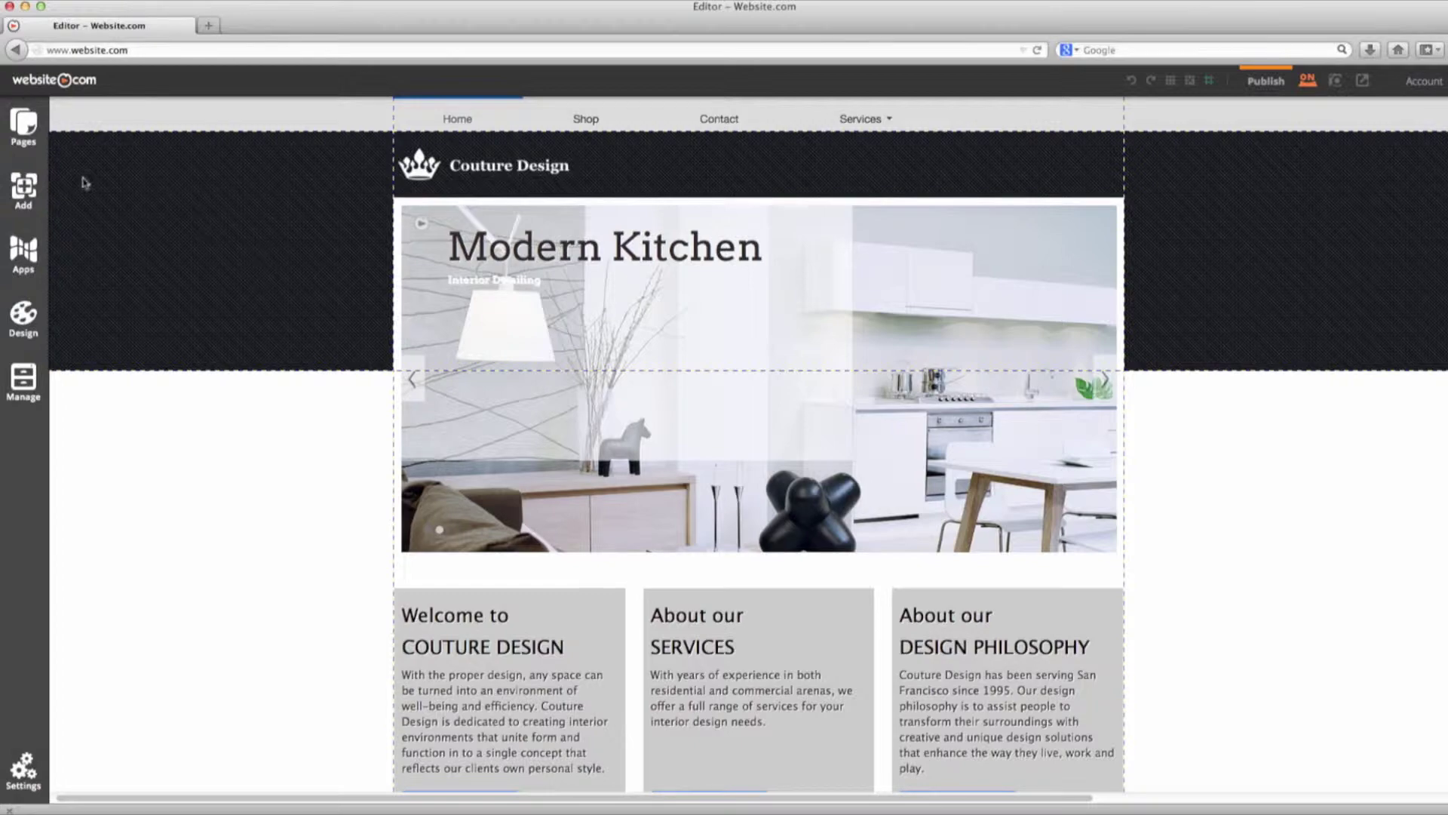
Create a top-level page named 'Home Page' from the Home #4 layout and open it.
left_click(32, 153)
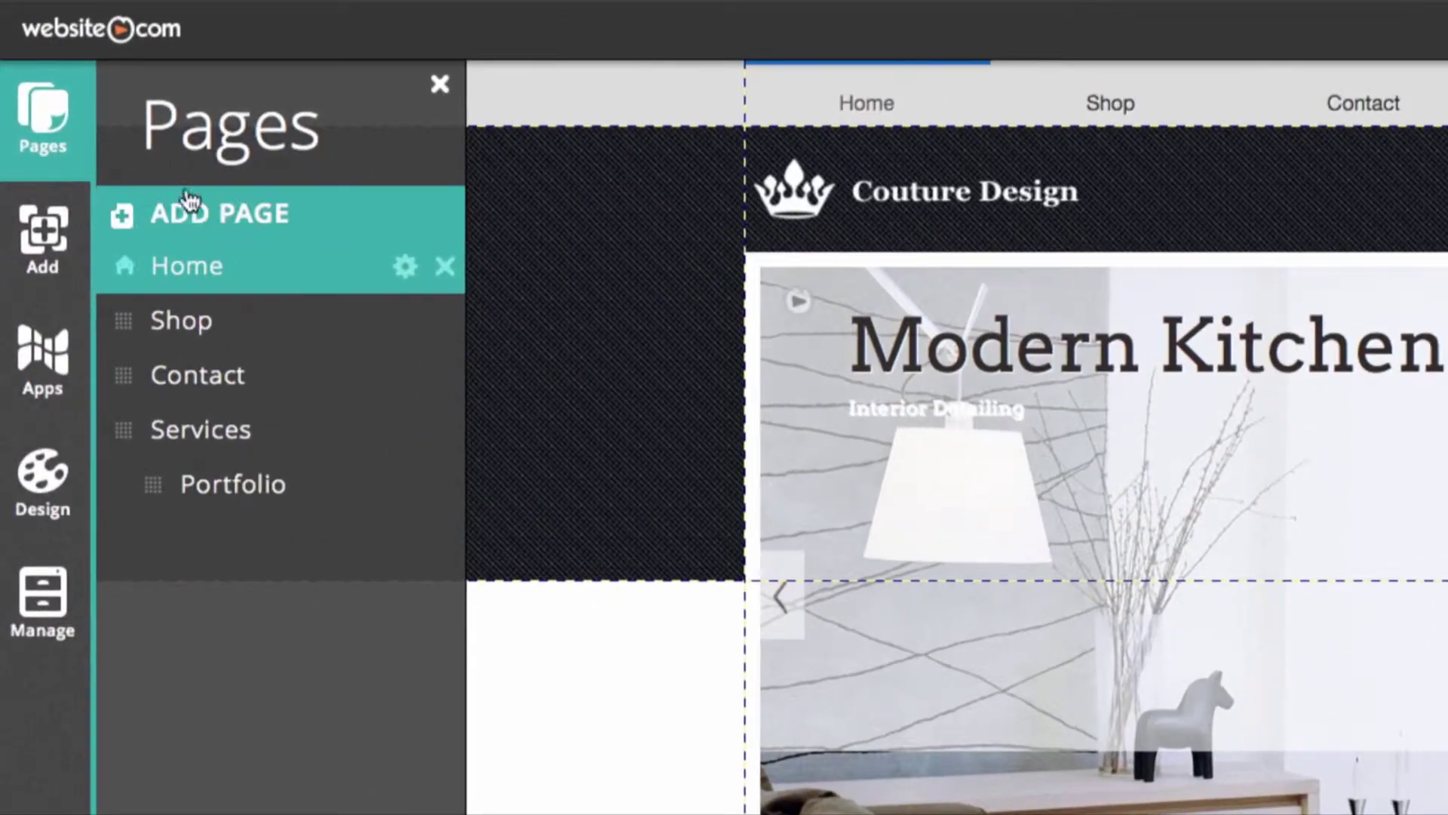
left_click(341, 223)
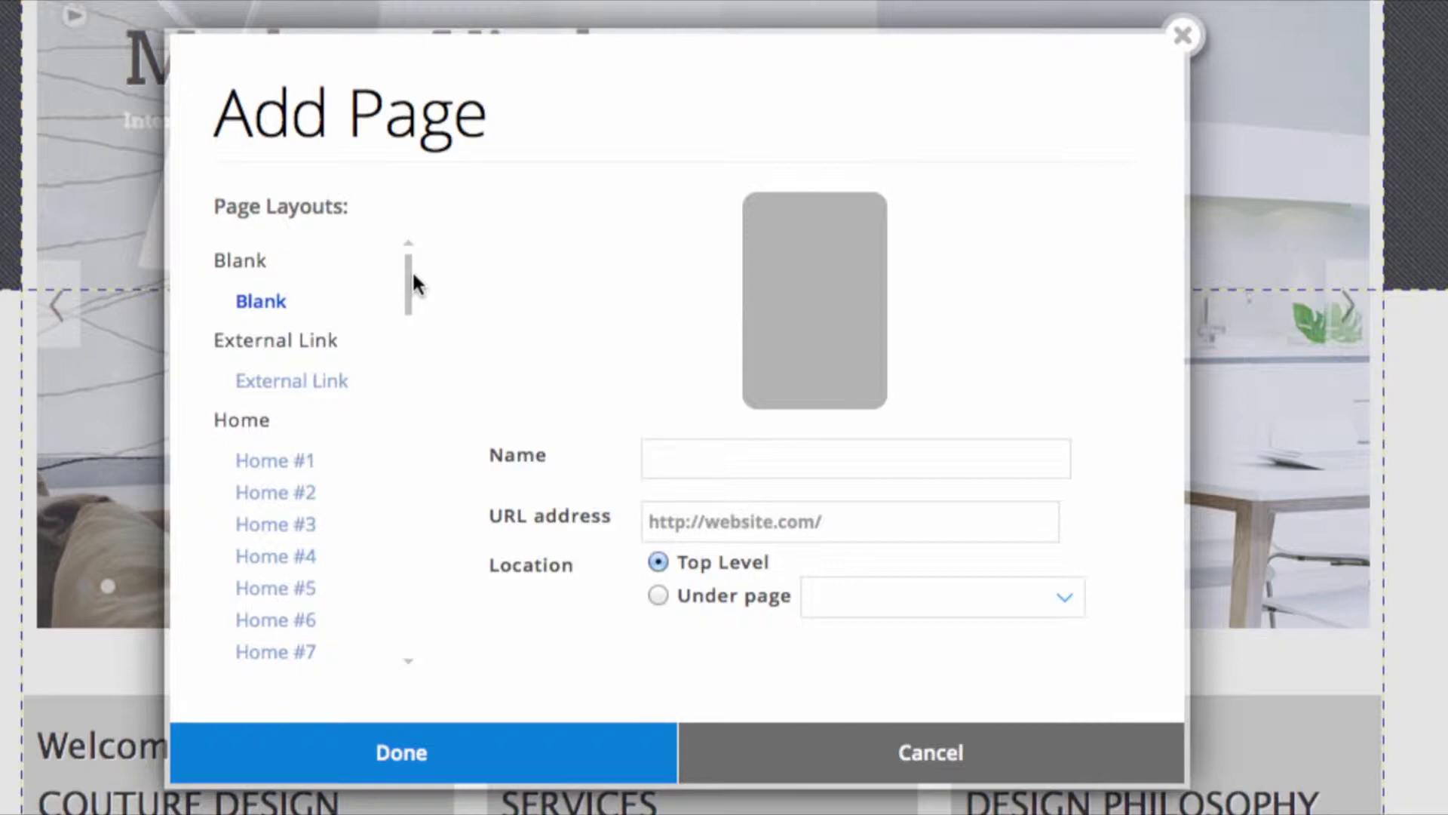
left_click_drag(410, 281, 408, 305)
left_click(297, 307)
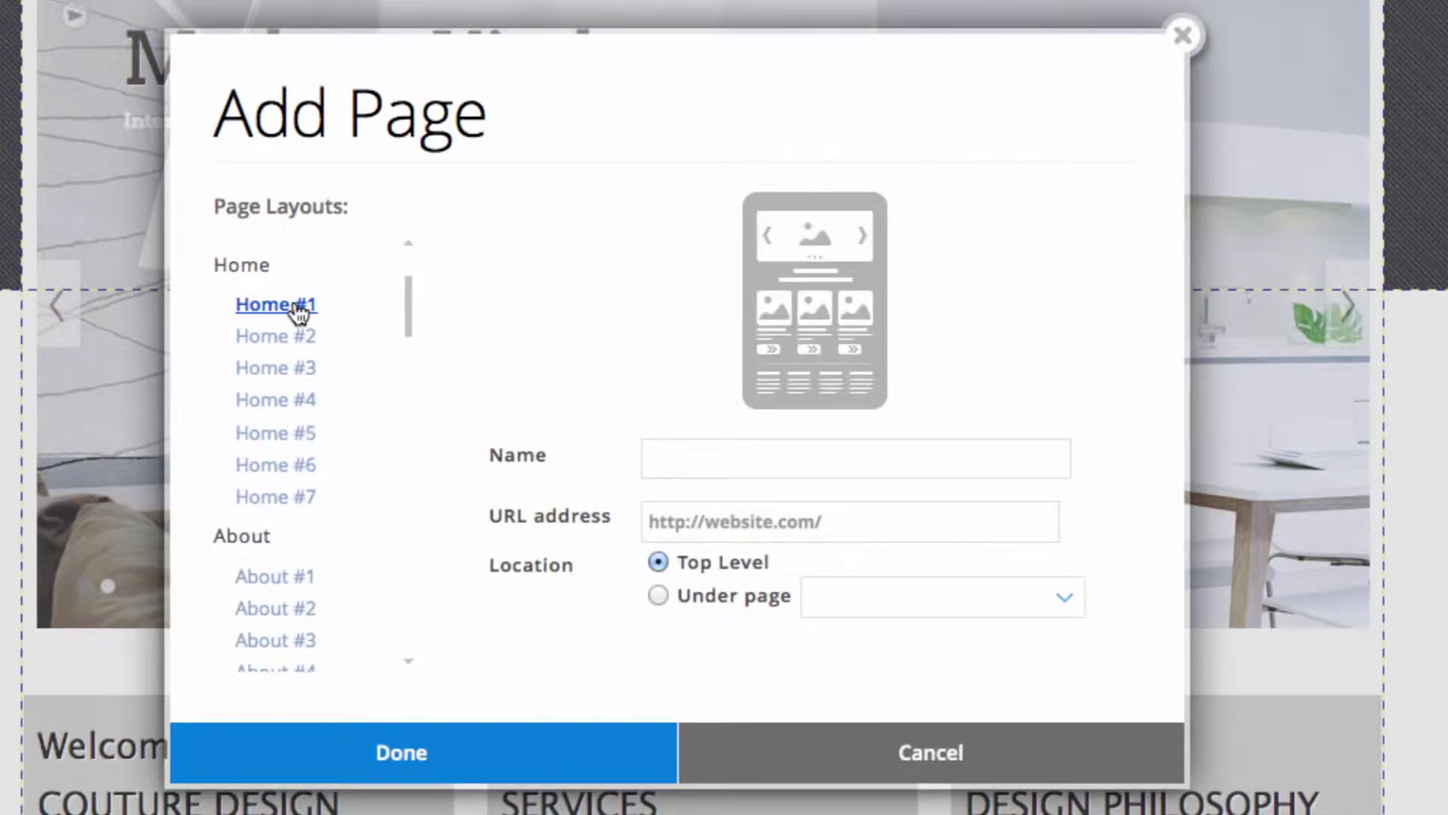
left_click(294, 339)
left_click(283, 369)
left_click(281, 402)
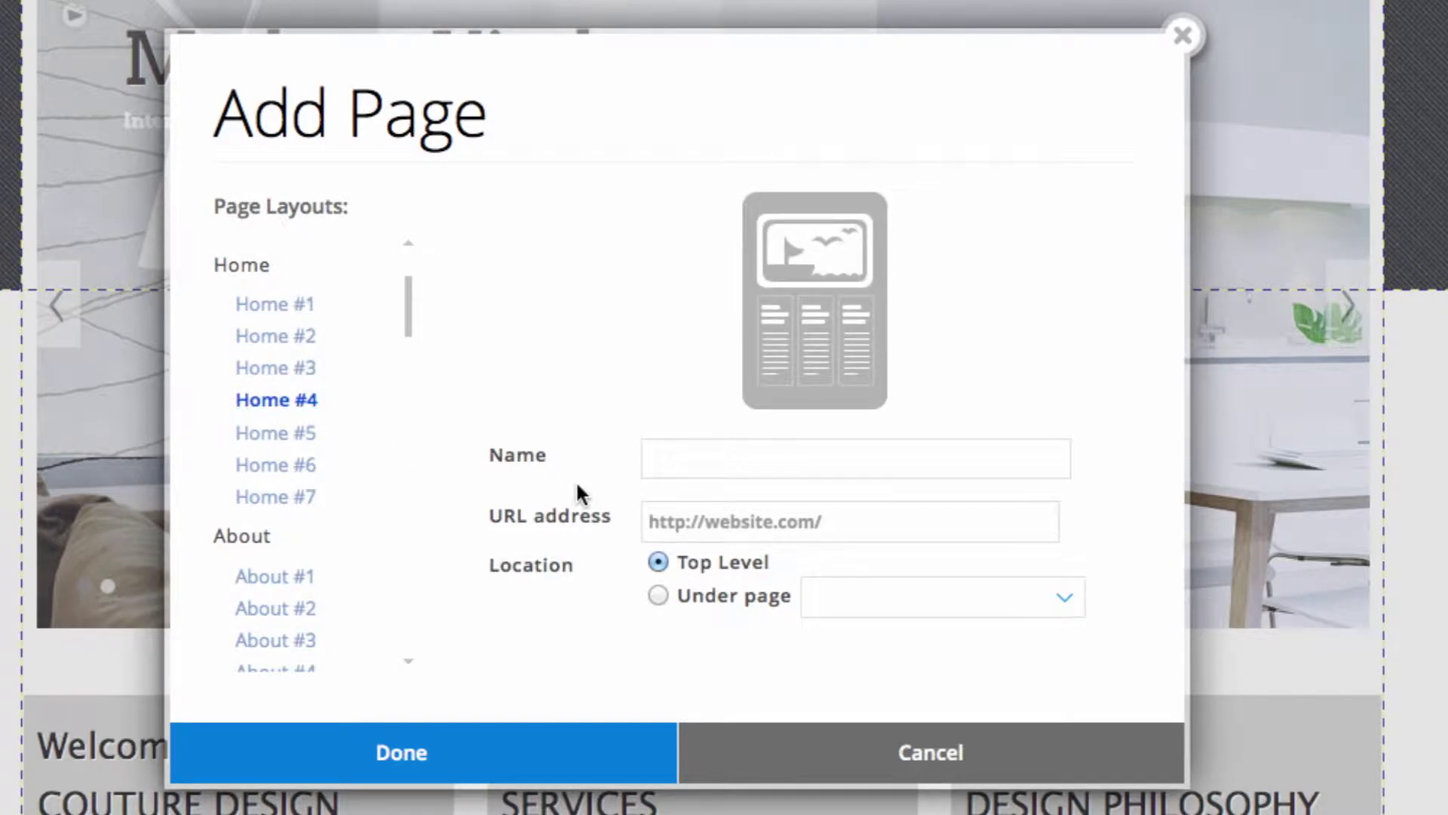
left_click(705, 459)
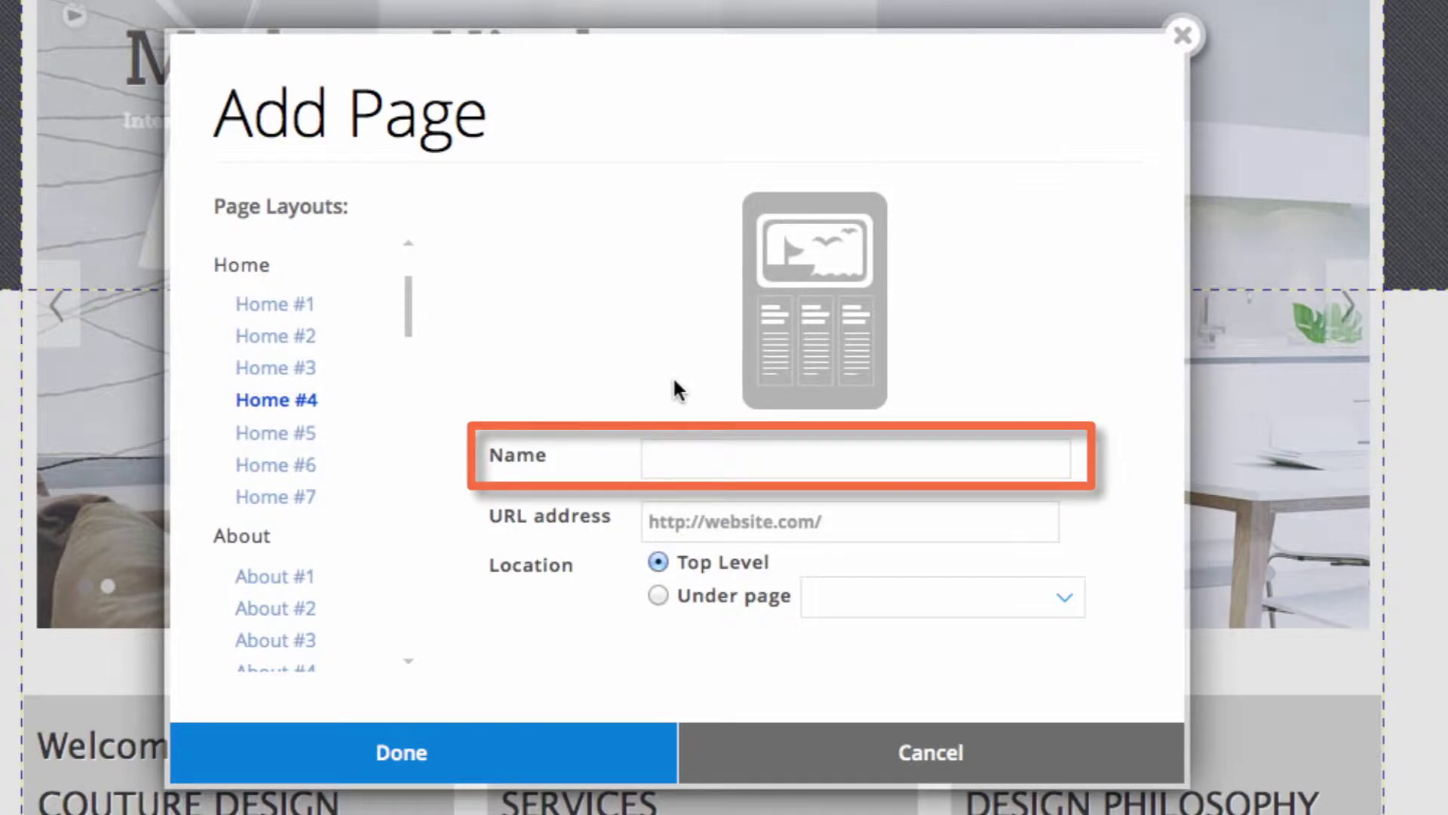
type("H")
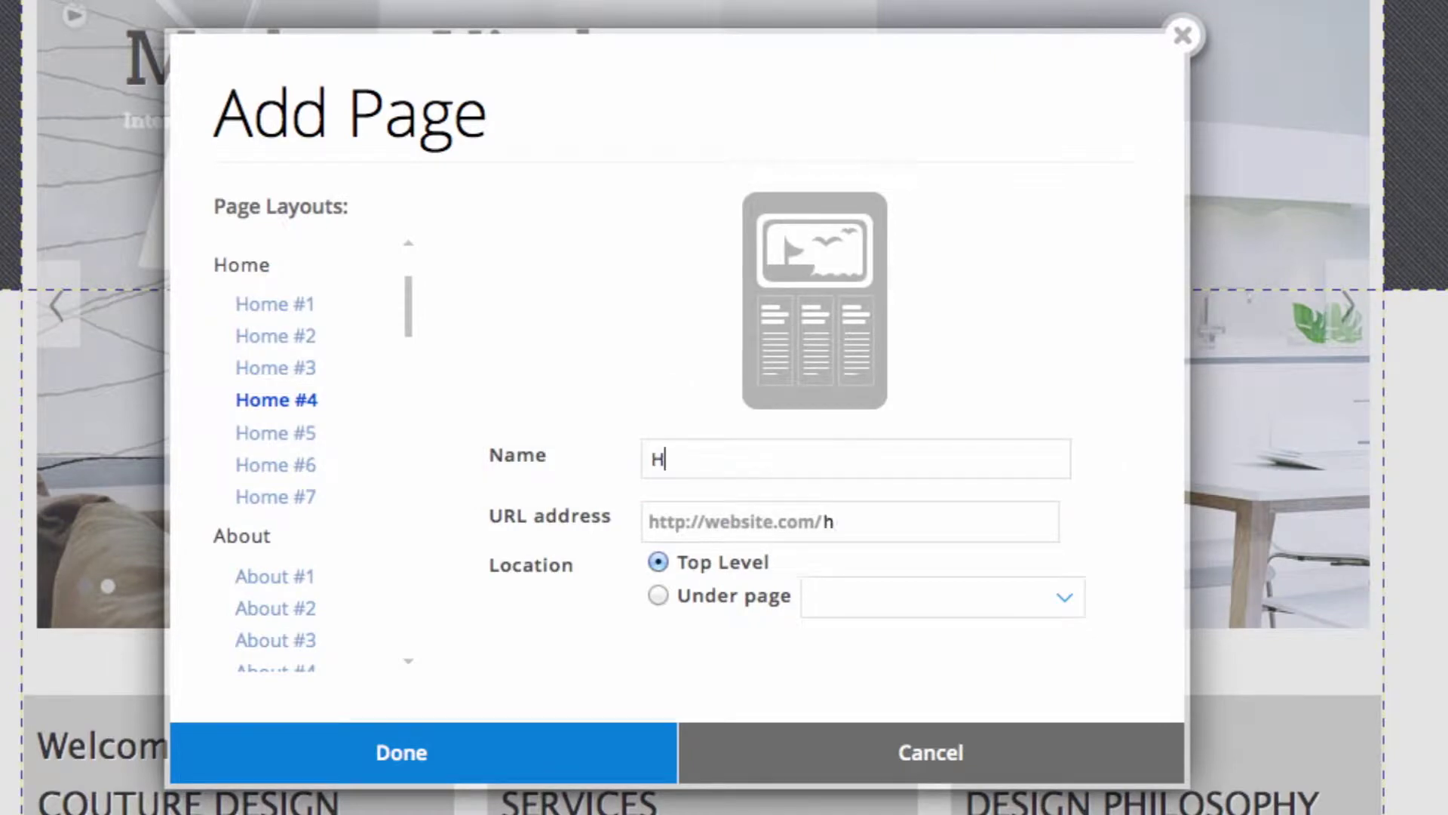
type("ome Page")
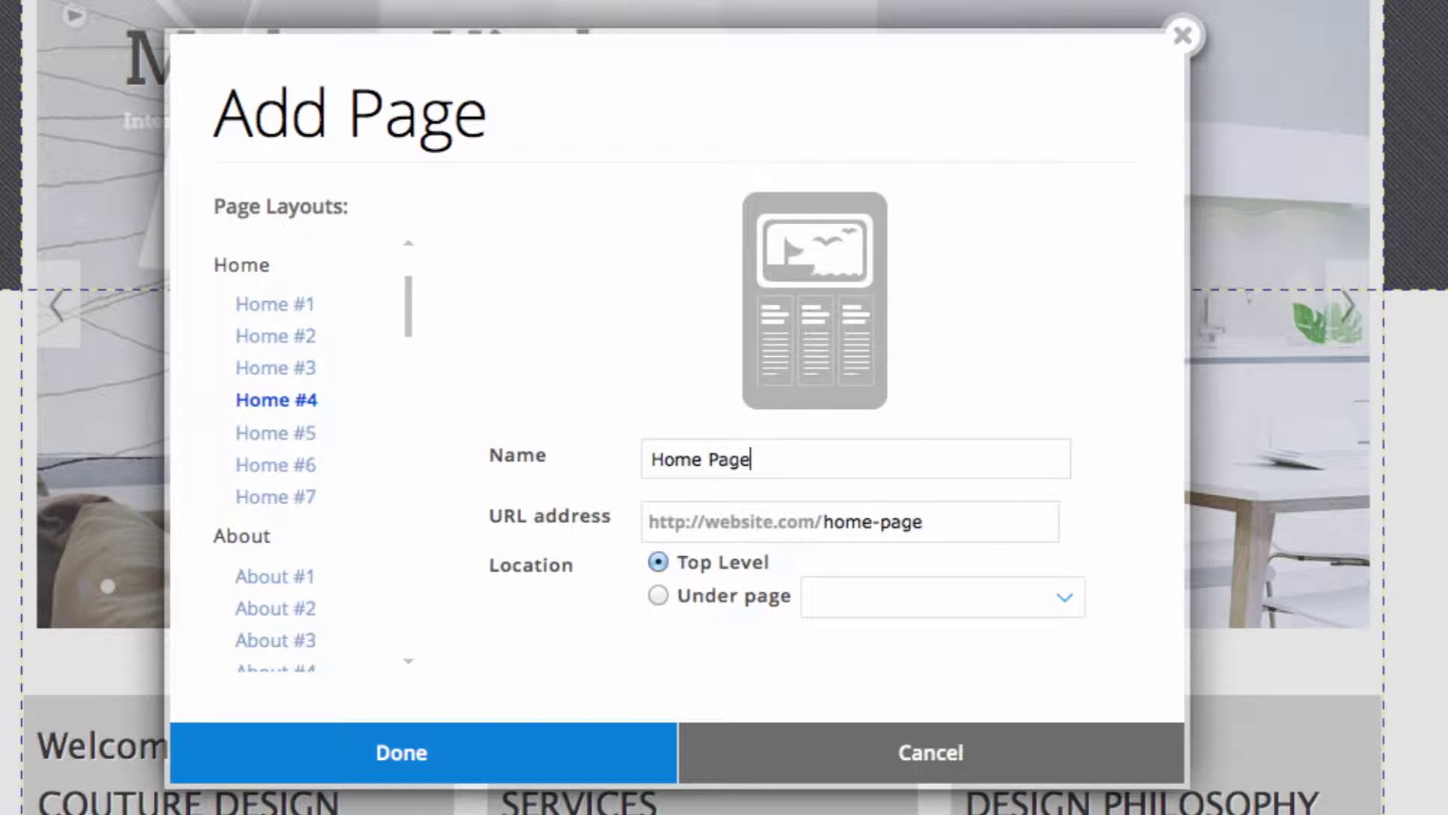
left_click(536, 755)
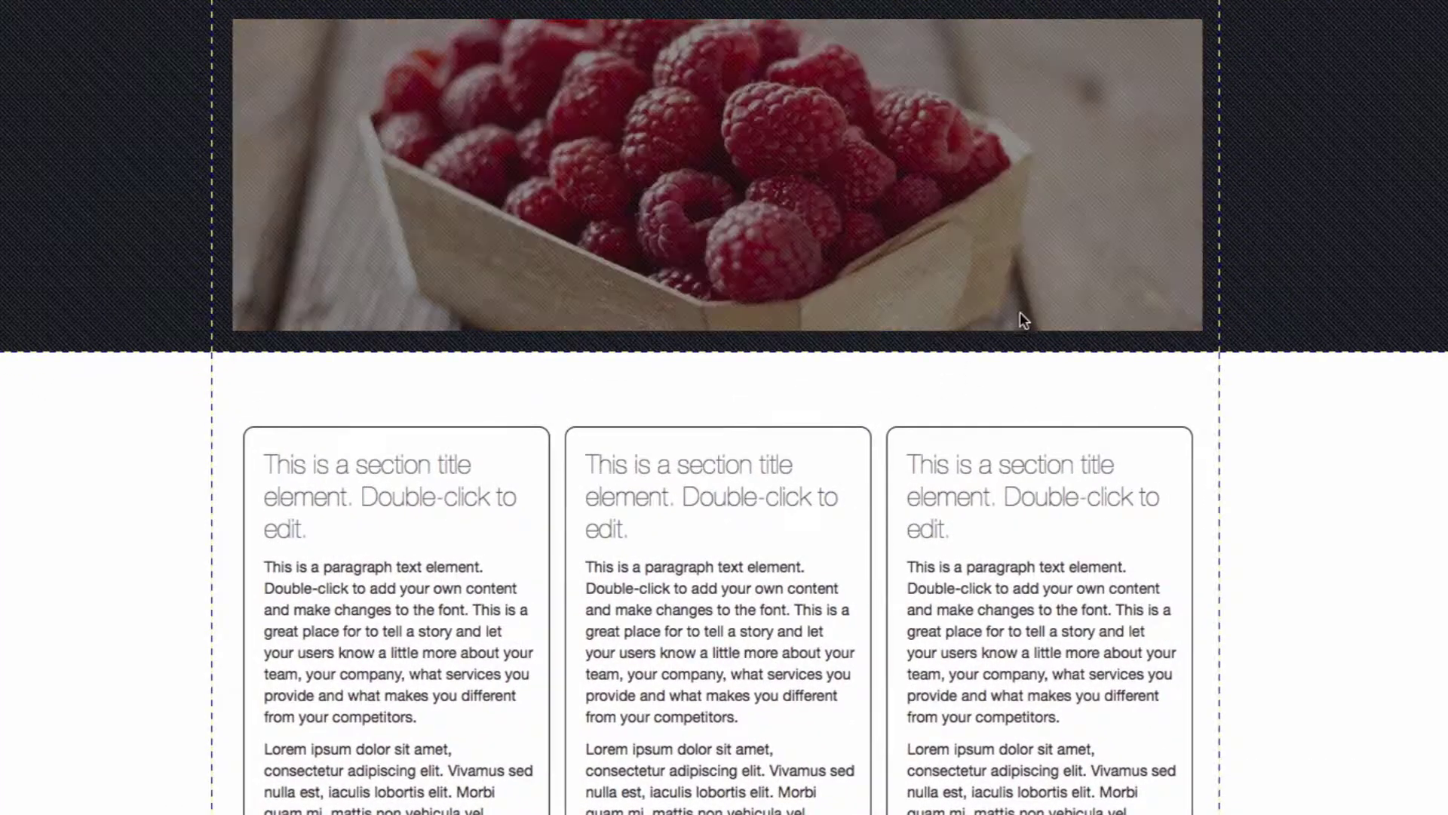
Delete the raspberry banner image from the dark header band and confirm the warning.
left_click(1023, 320)
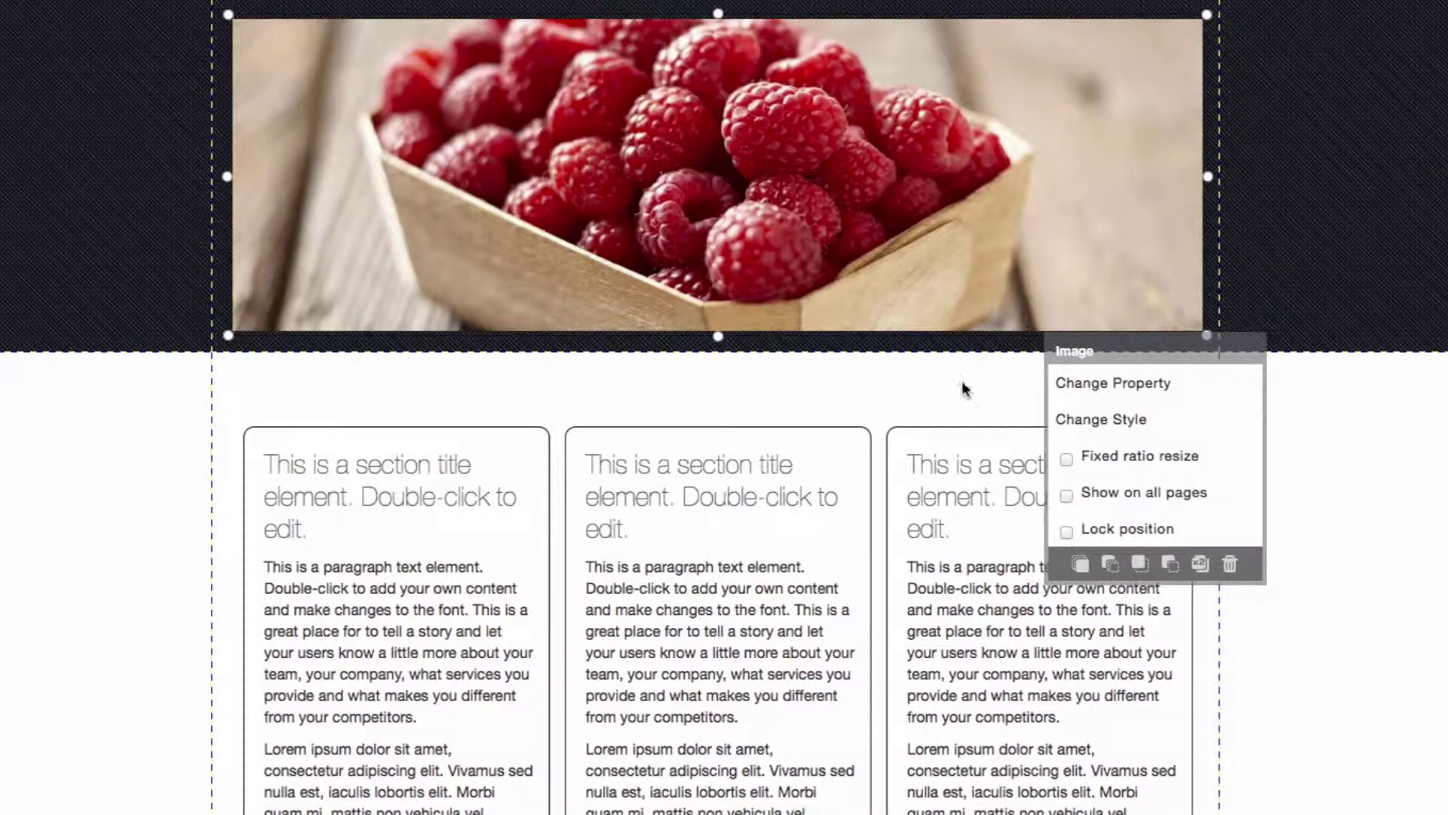
left_click(857, 430)
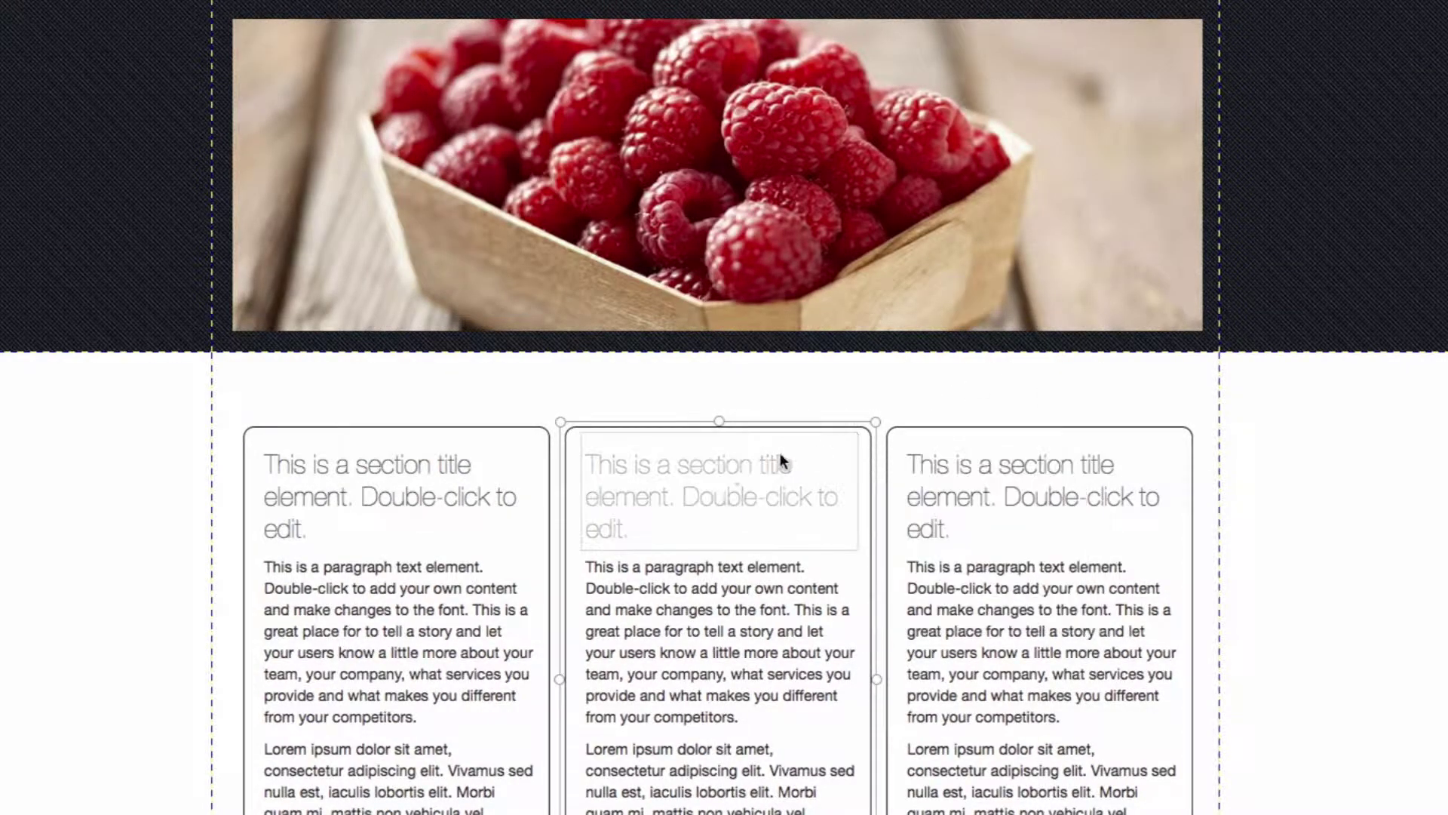
left_click(730, 465)
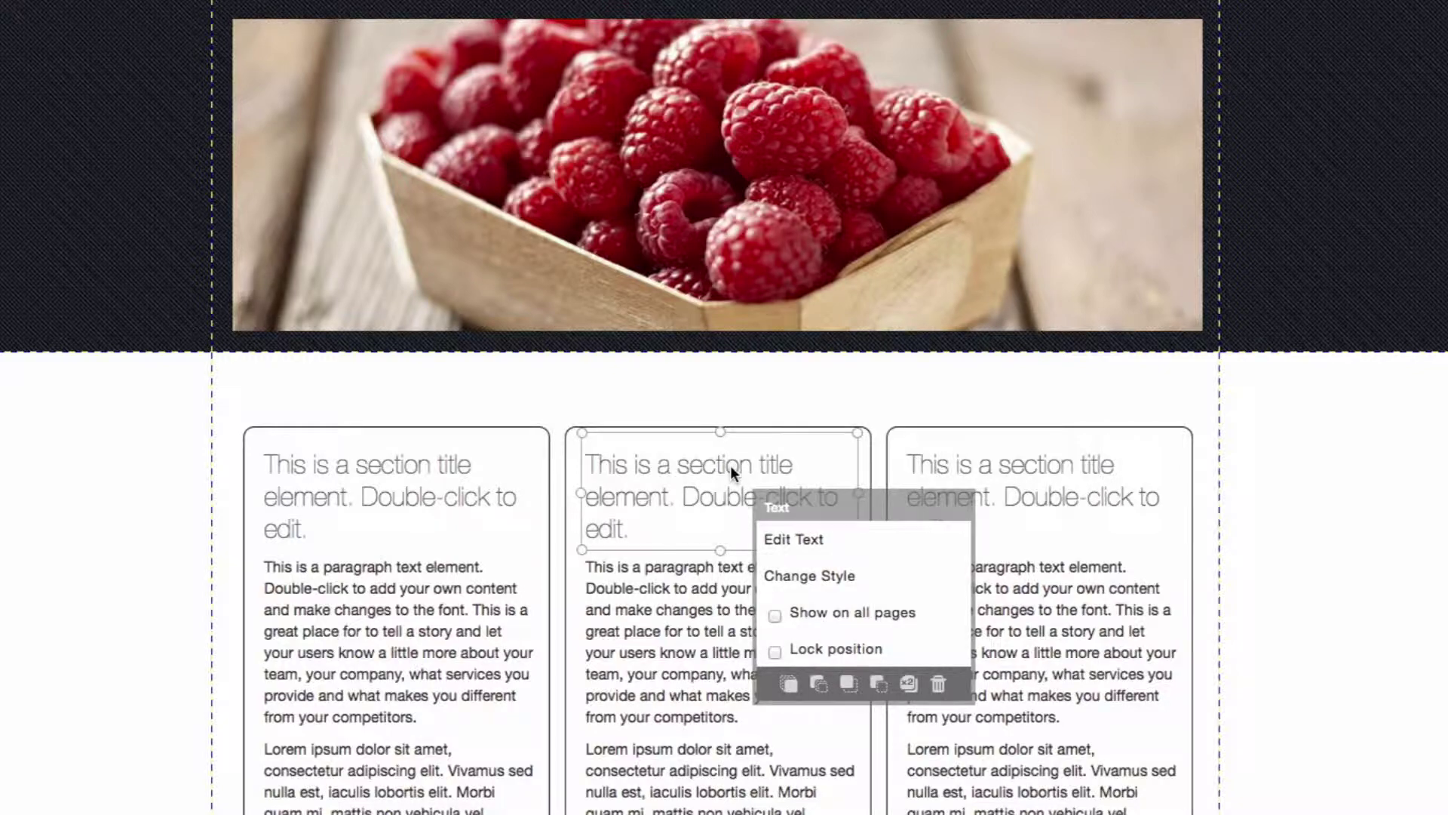
left_click(703, 578)
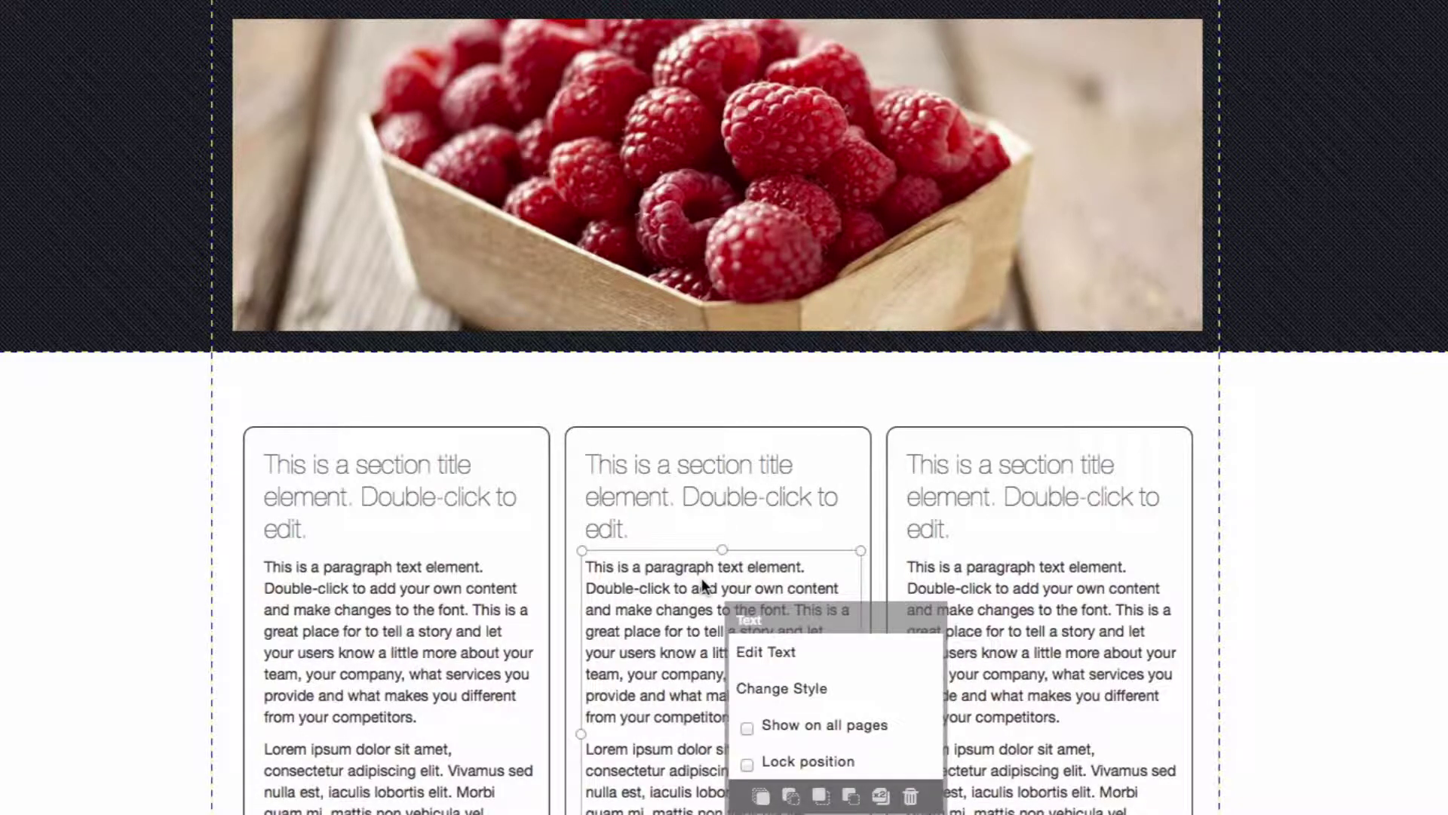
left_click(701, 578)
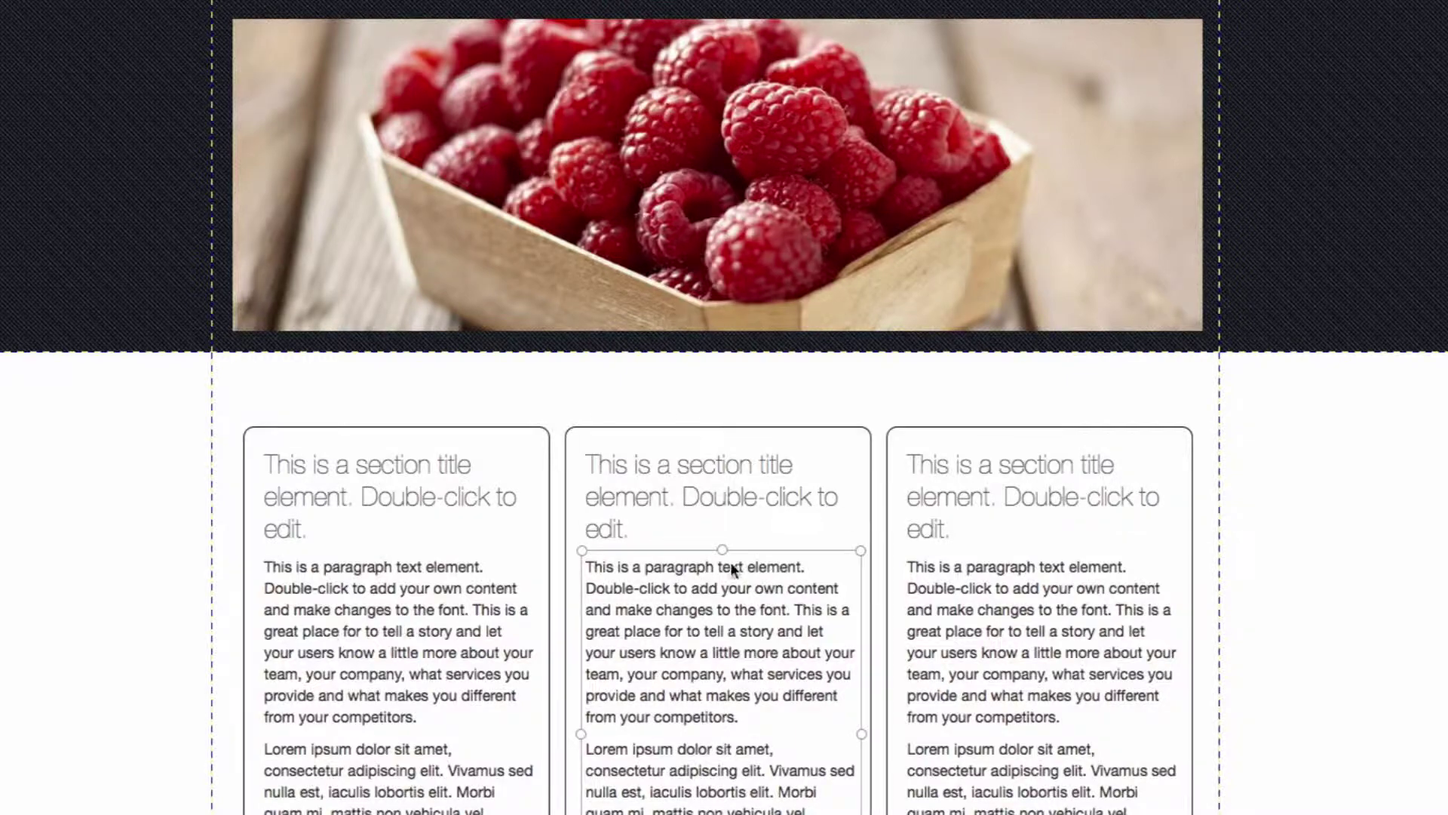
left_click(939, 305)
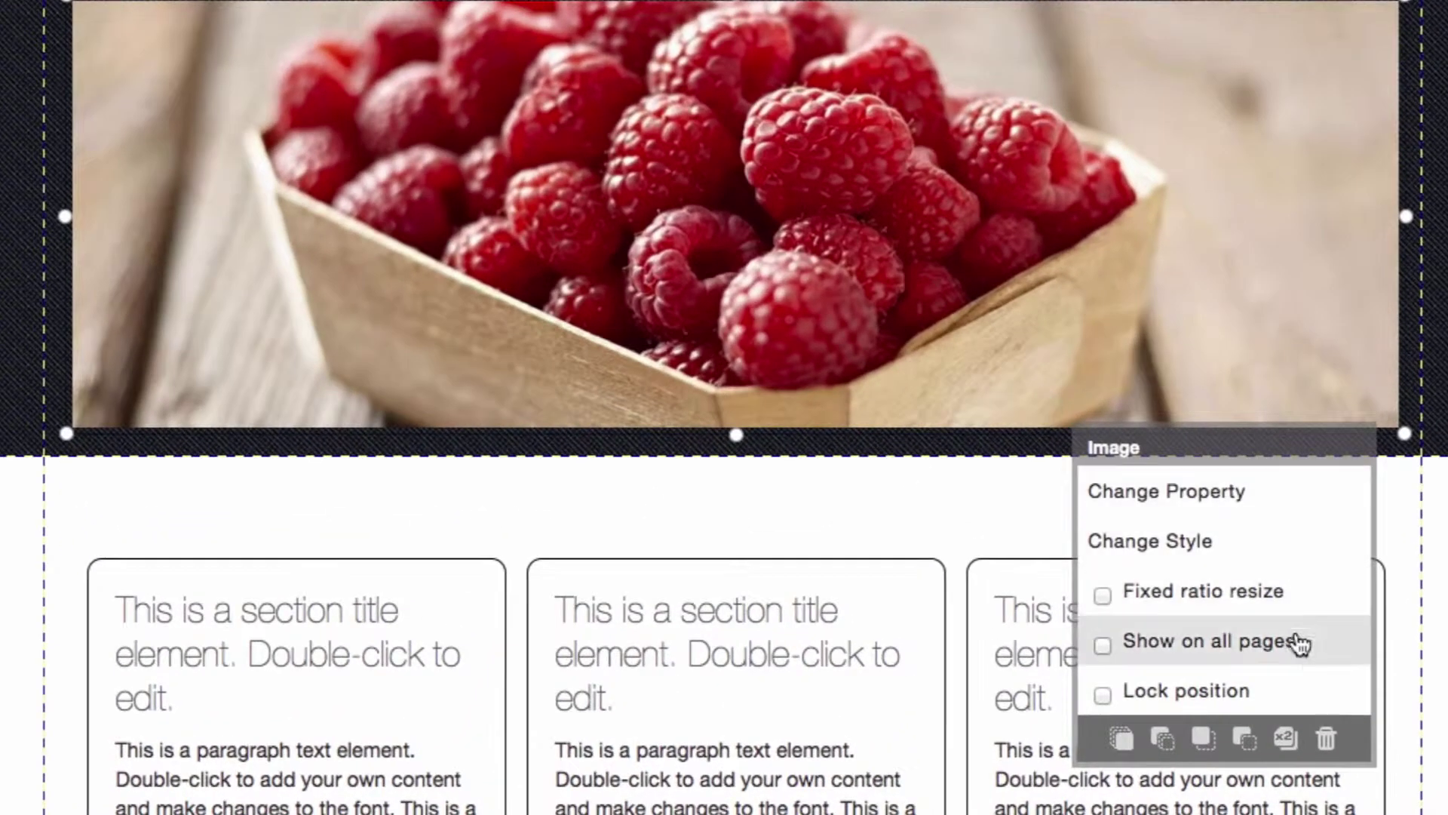
left_click(1328, 742)
left_click(541, 598)
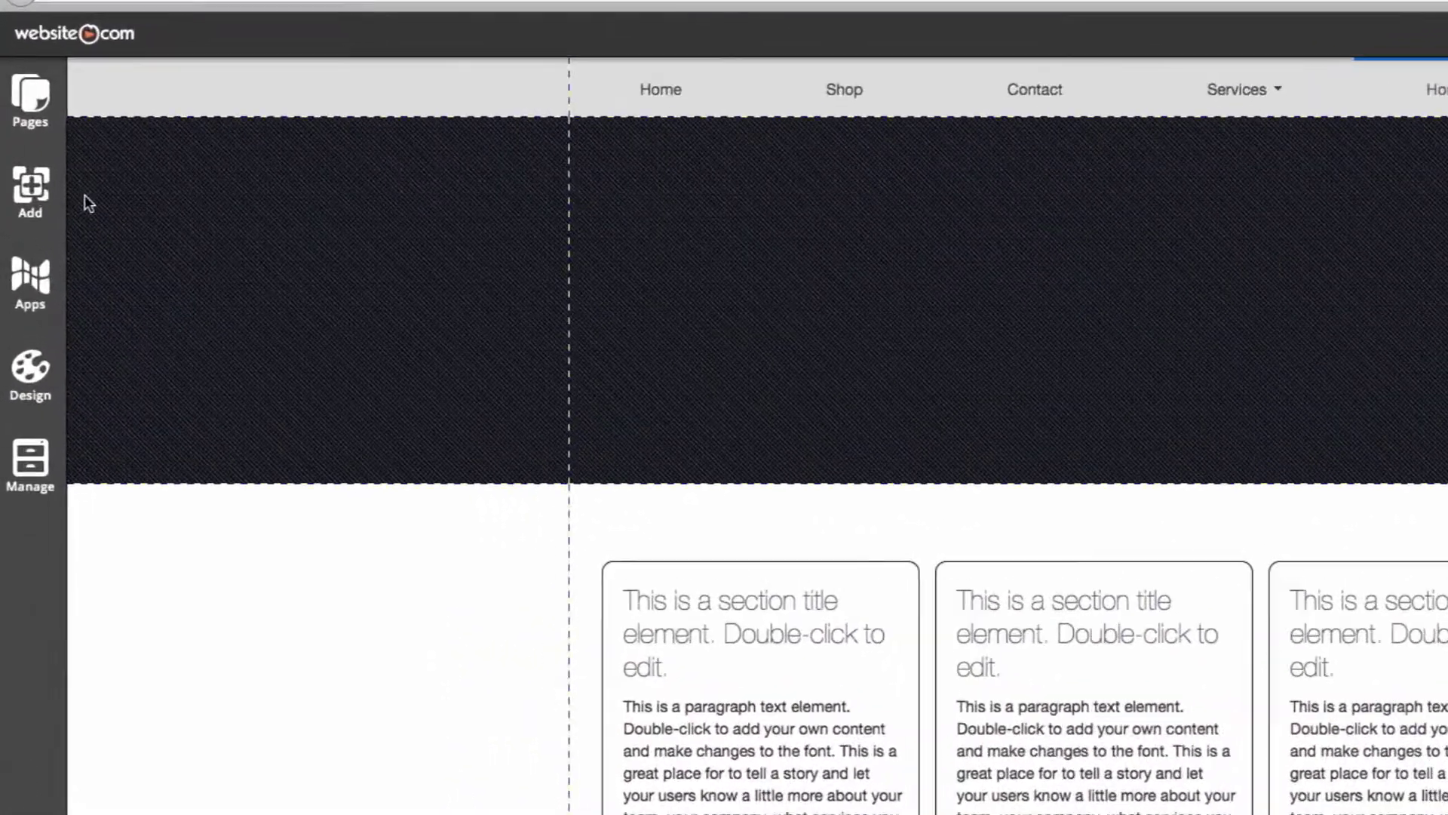
Add a Carousel element from the Image category to the page.
left_click(65, 213)
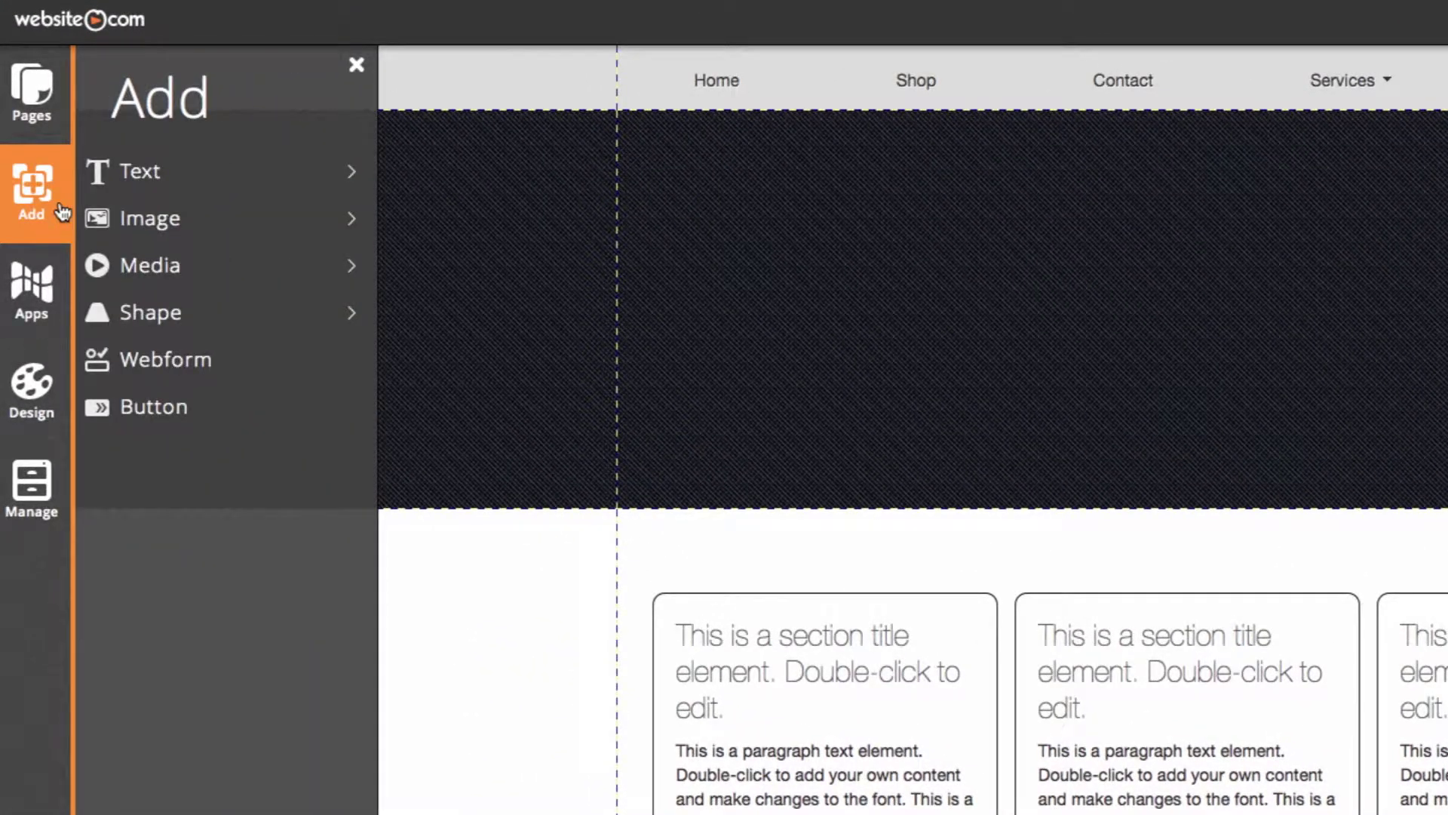
left_click(359, 232)
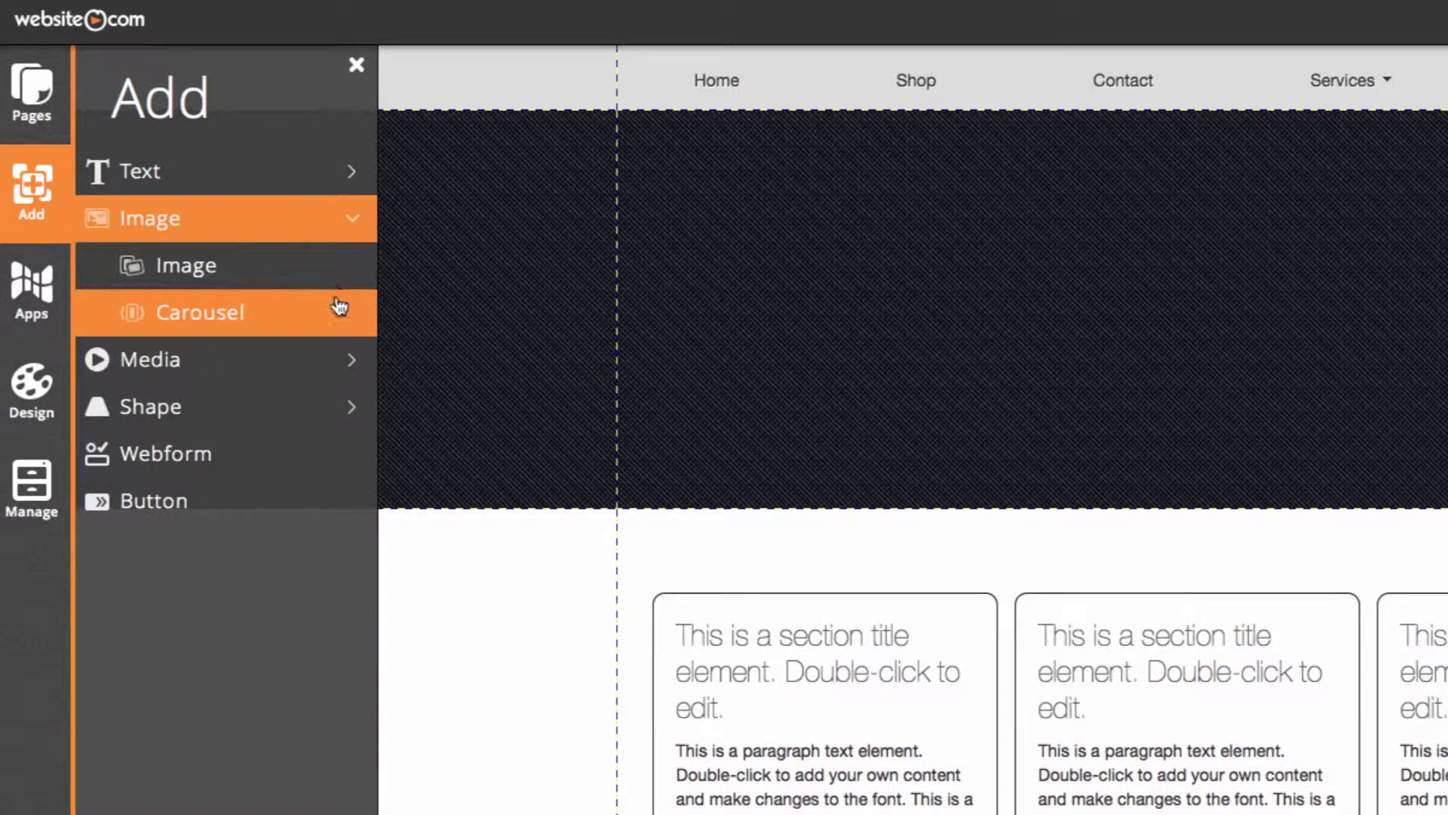
left_click(337, 309)
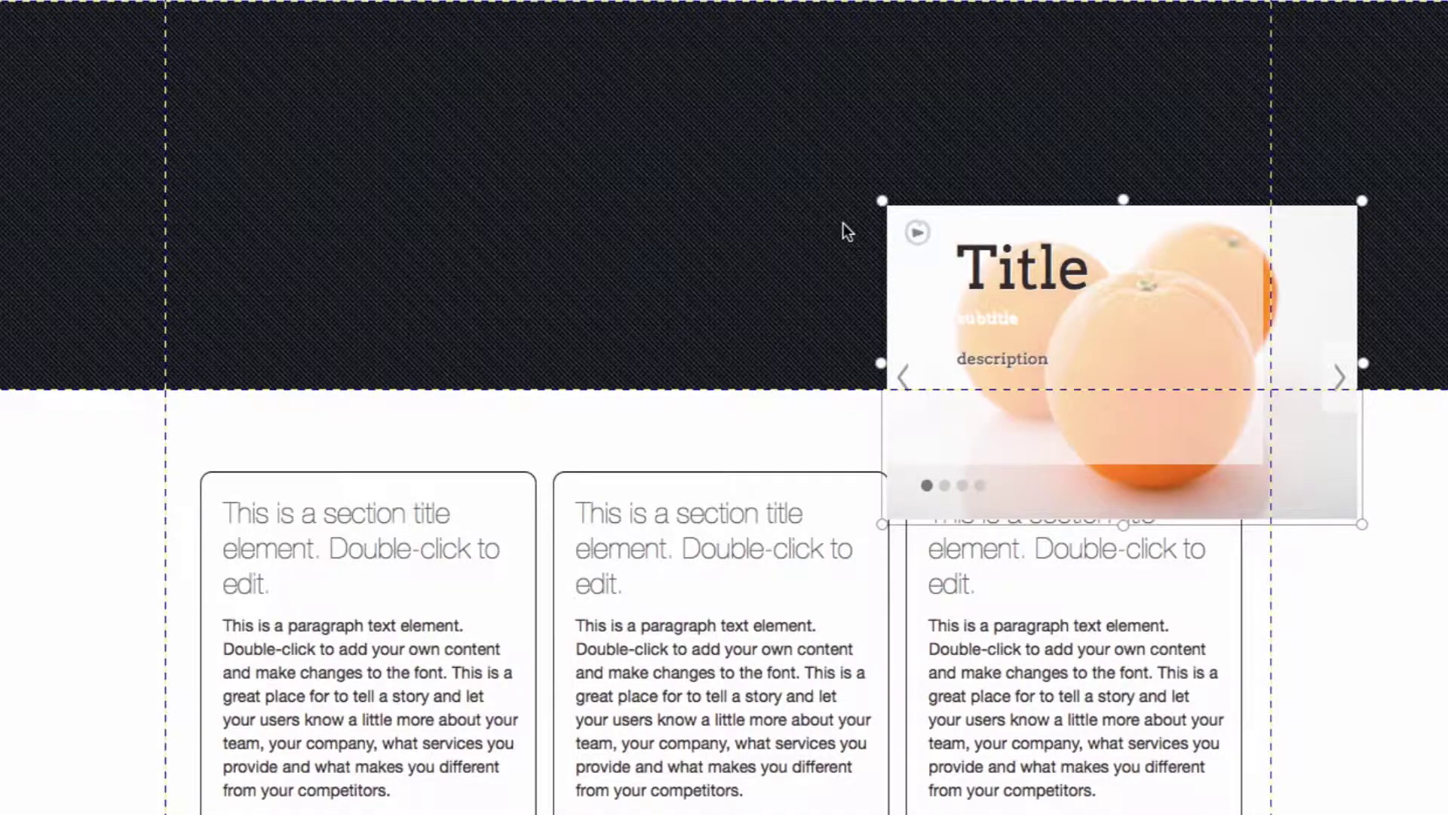
Move the carousel into the header band, turn off Fixed ratio resize, and widen it across the page.
left_click_drag(880, 199, 820, 205)
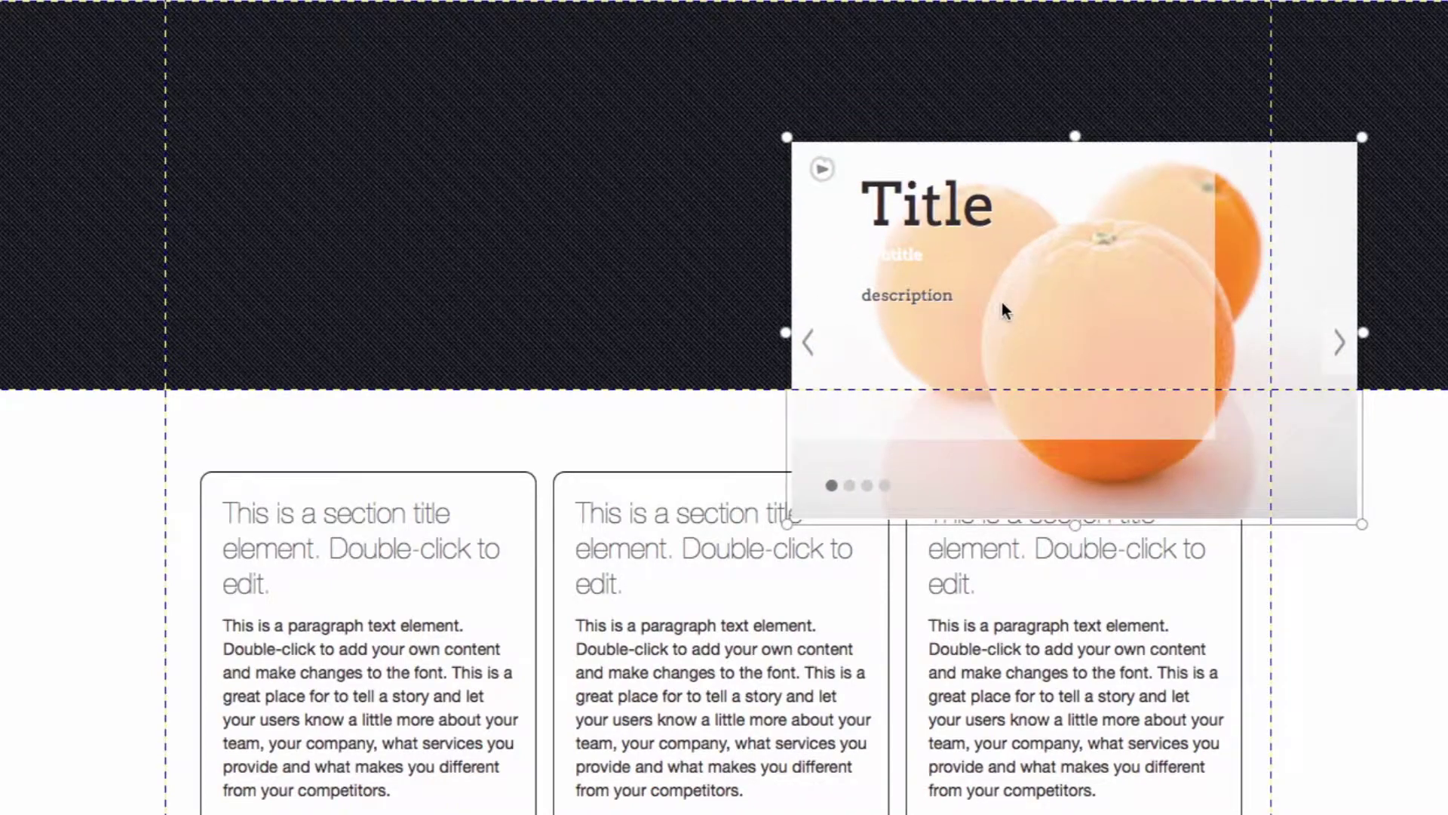
left_click_drag(1002, 302, 450, 172)
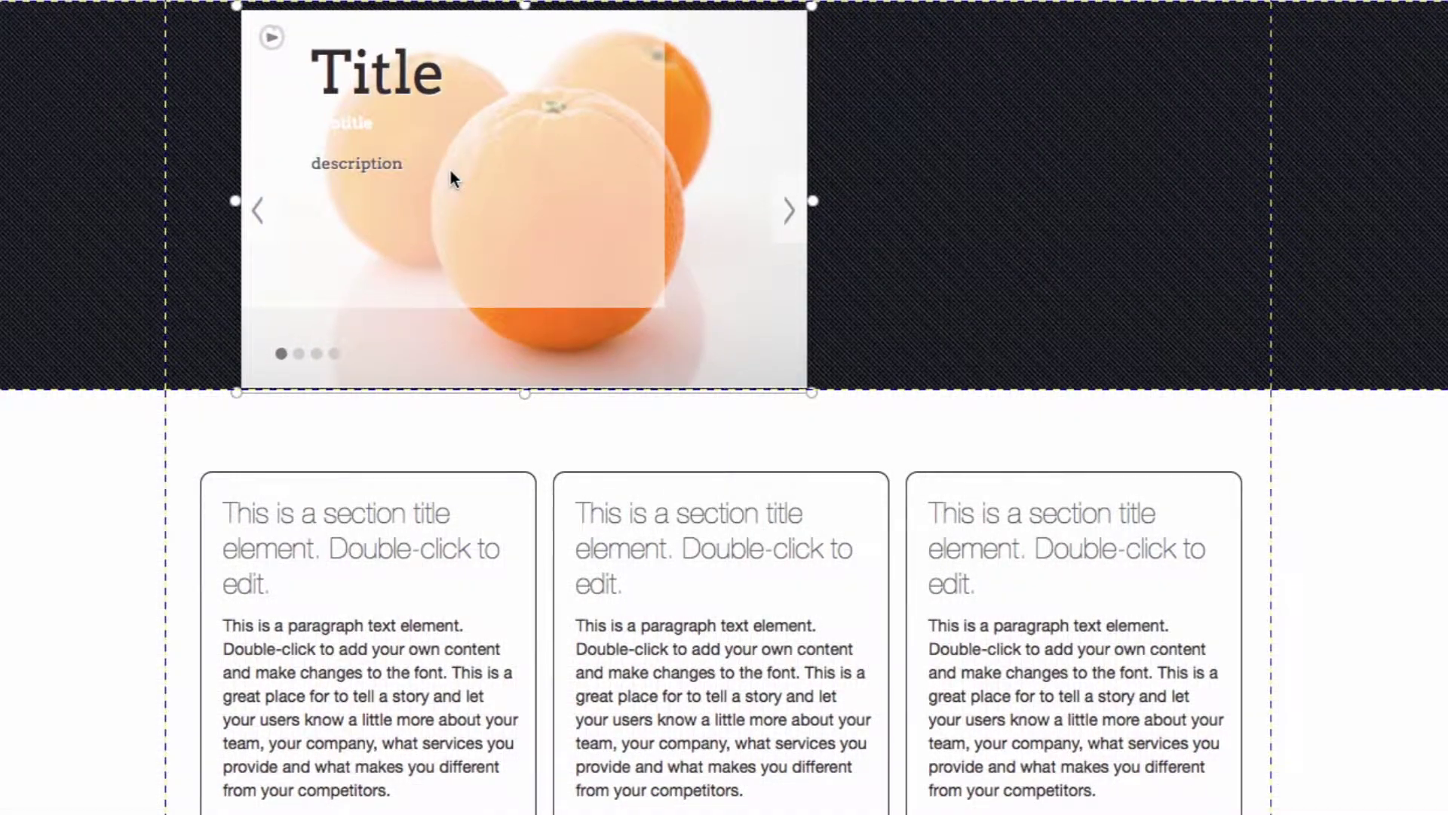
right_click(442, 171)
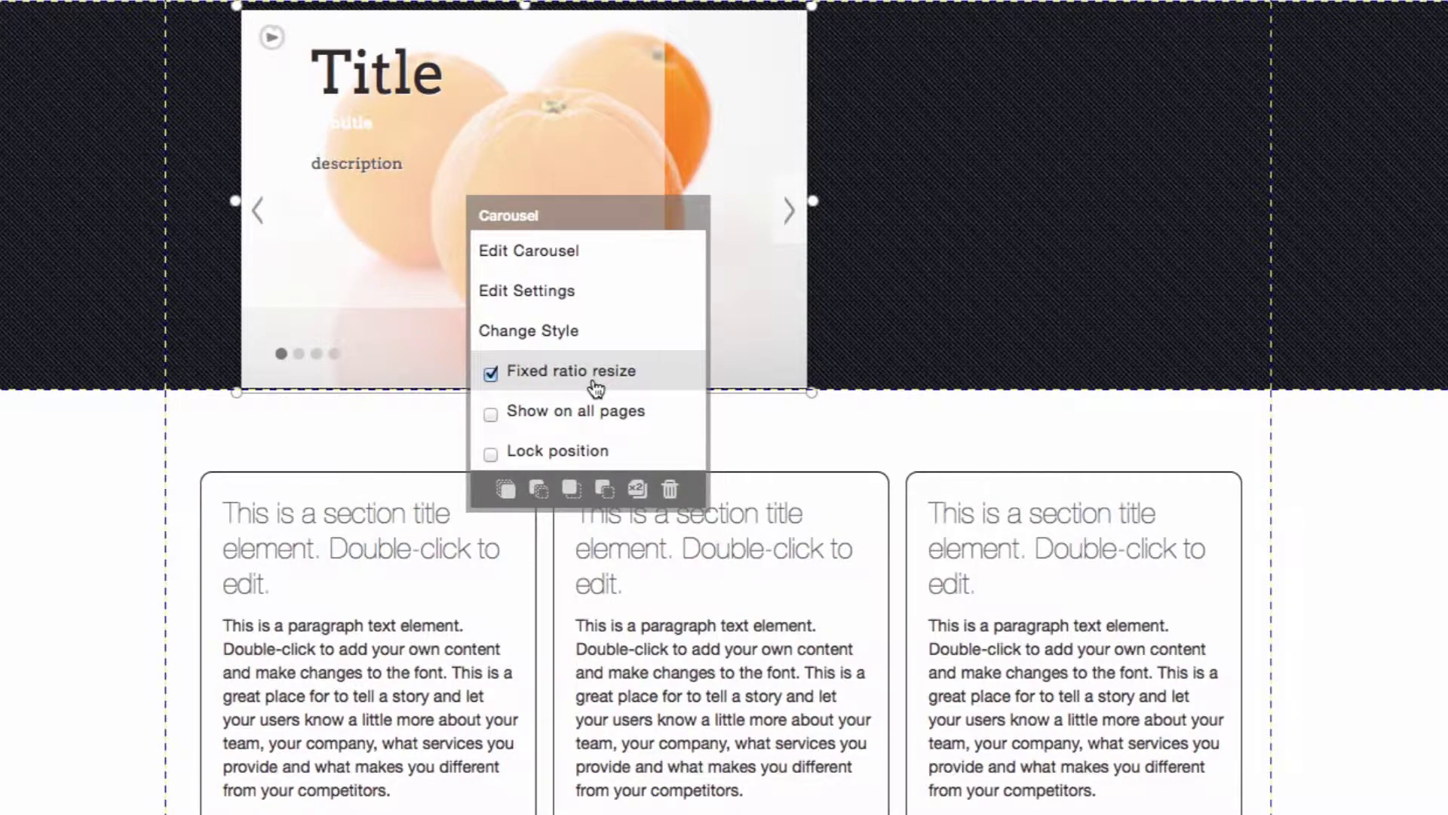
left_click(491, 373)
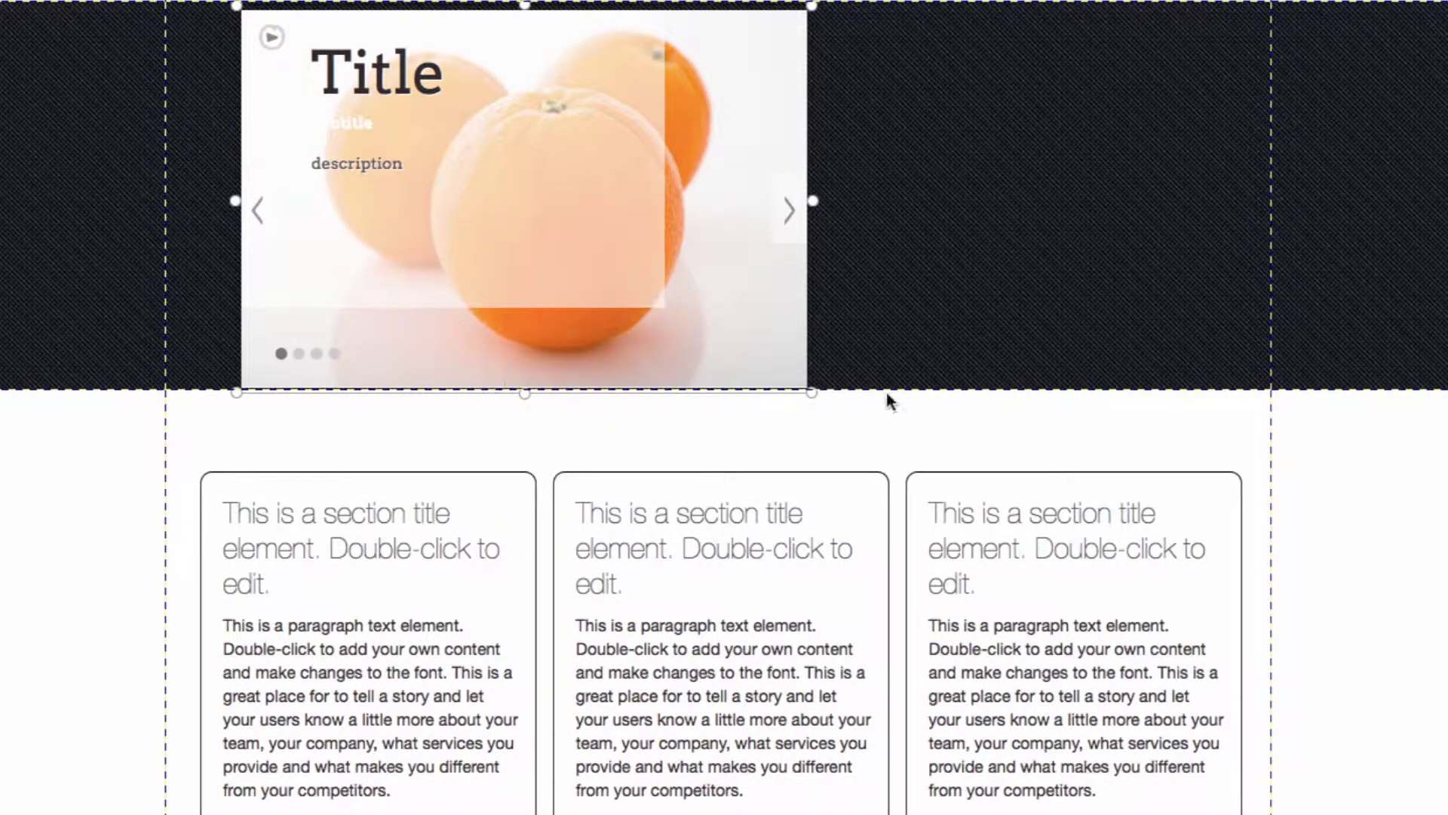
left_click_drag(813, 201, 1259, 211)
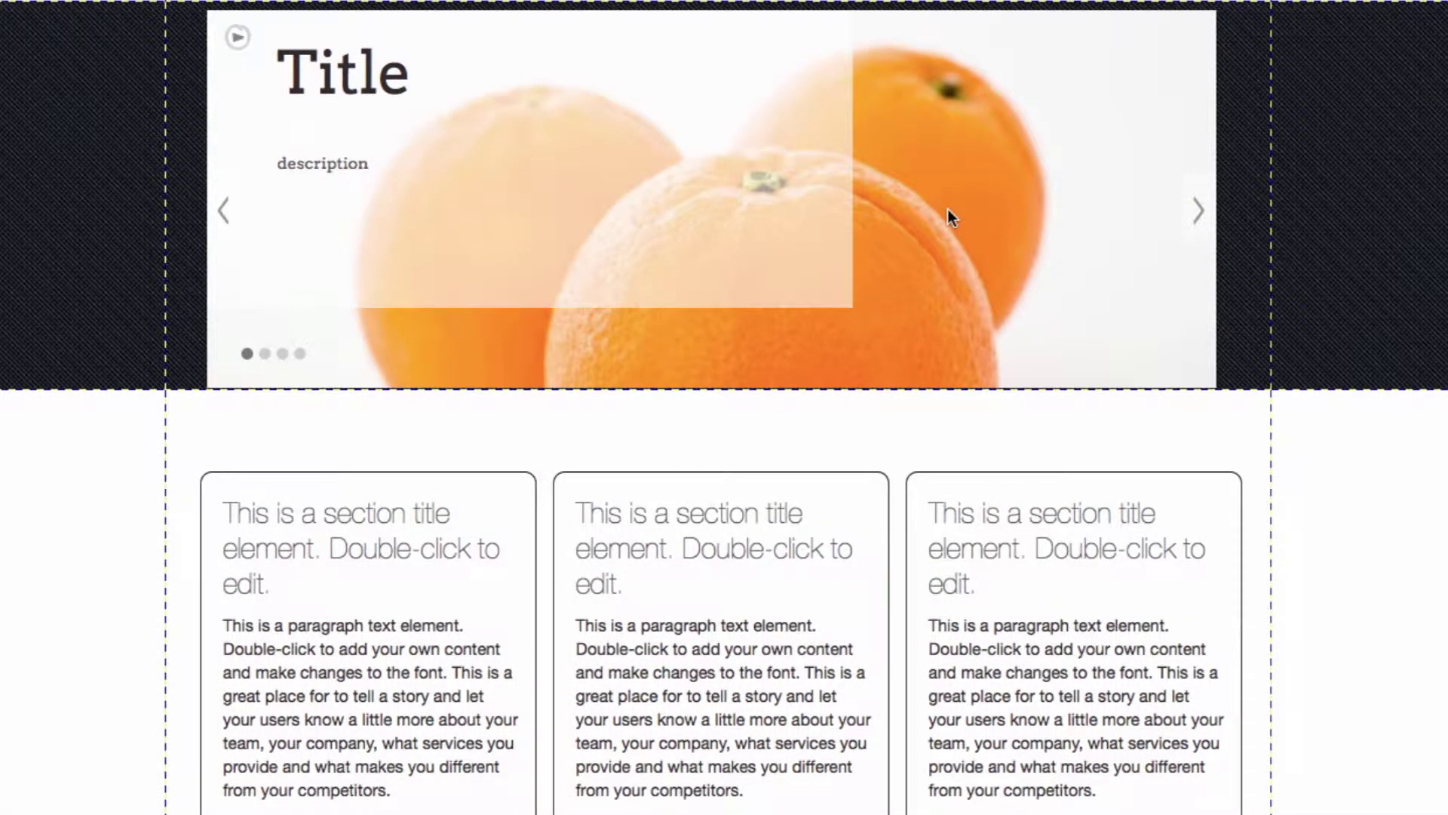
right_click(948, 209)
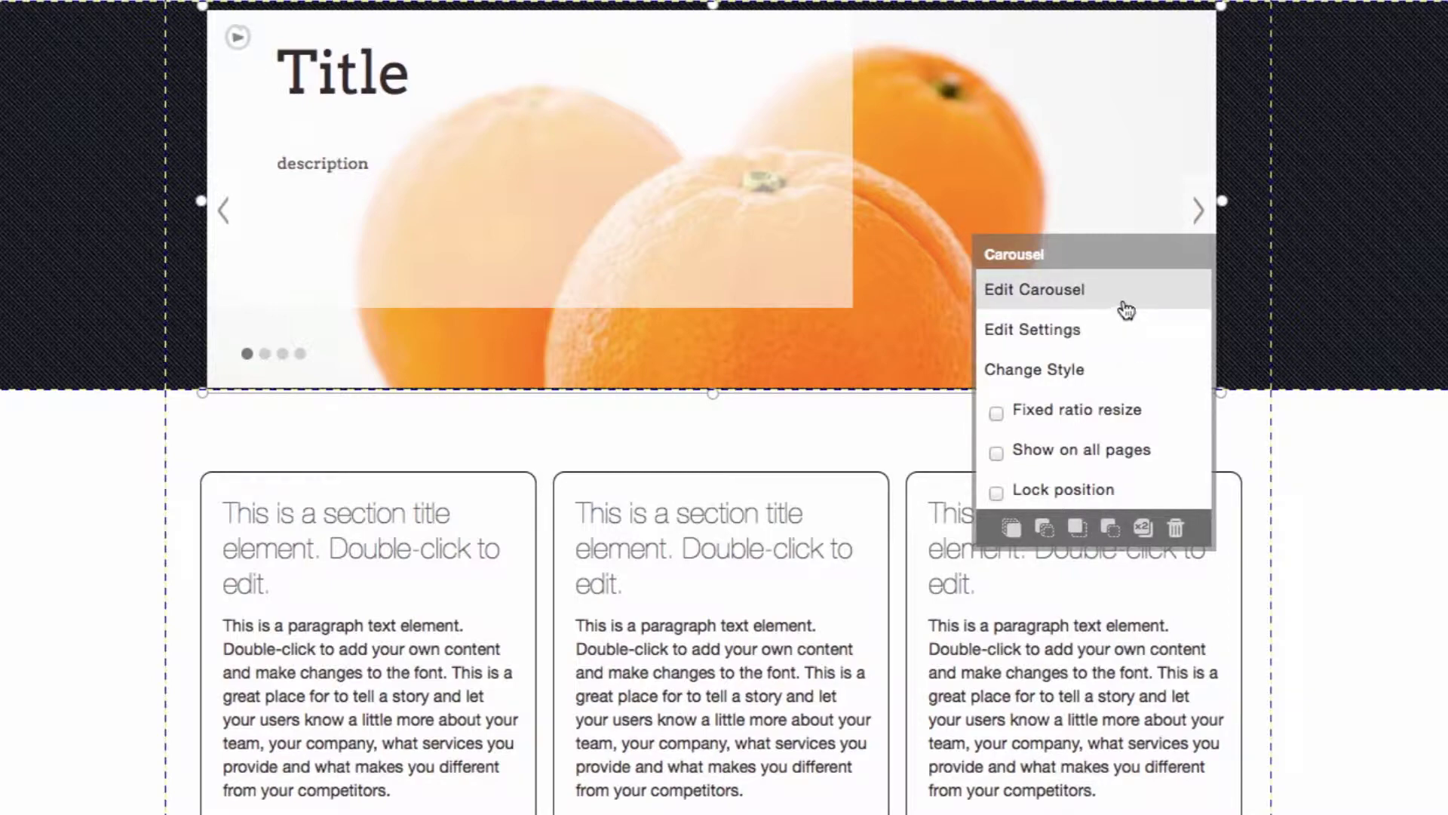
Remove the four sample slides (pears, apple, two oranges) from the carousel and open the image library.
left_click(1124, 308)
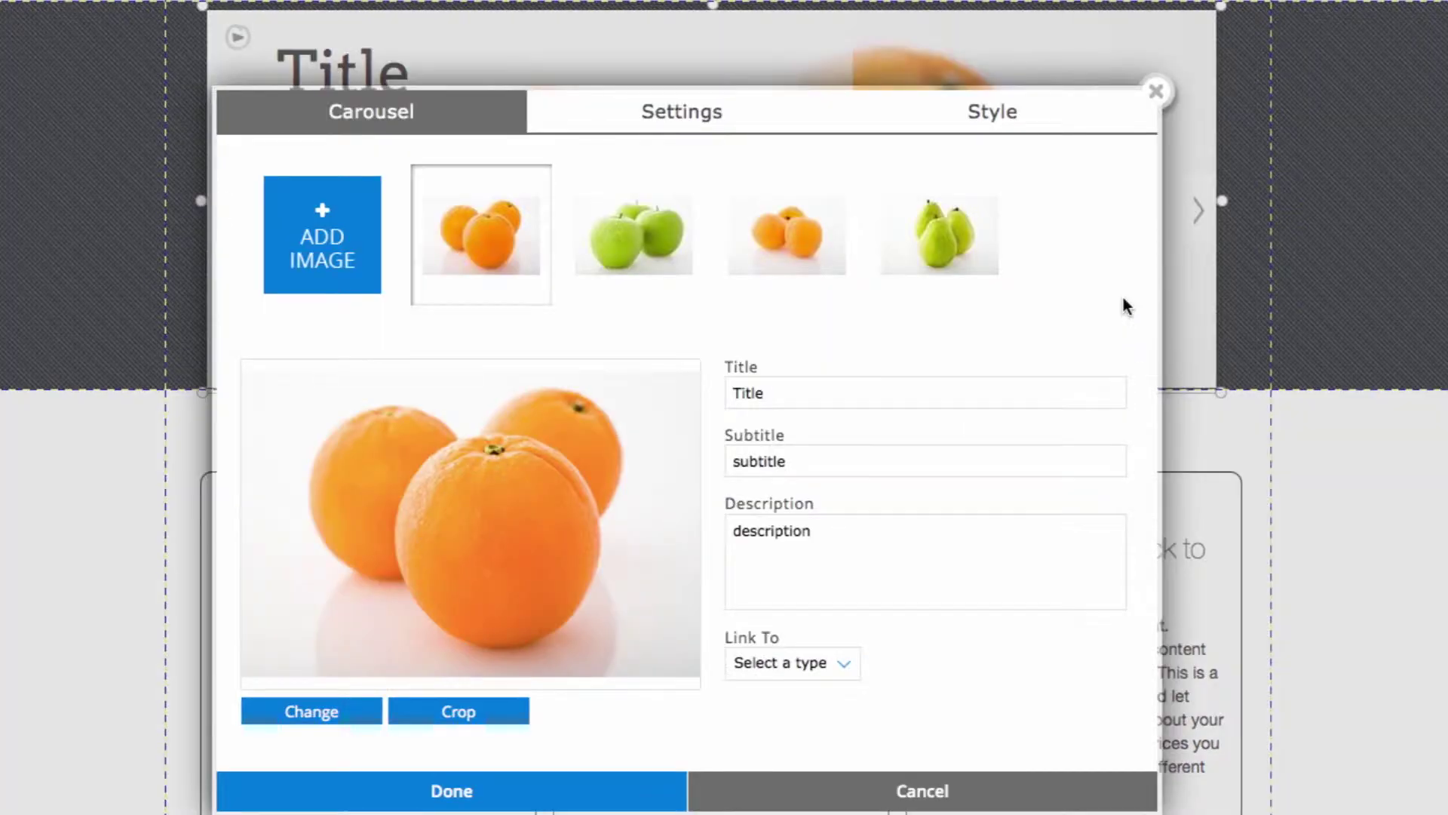
mouse_move(947, 238)
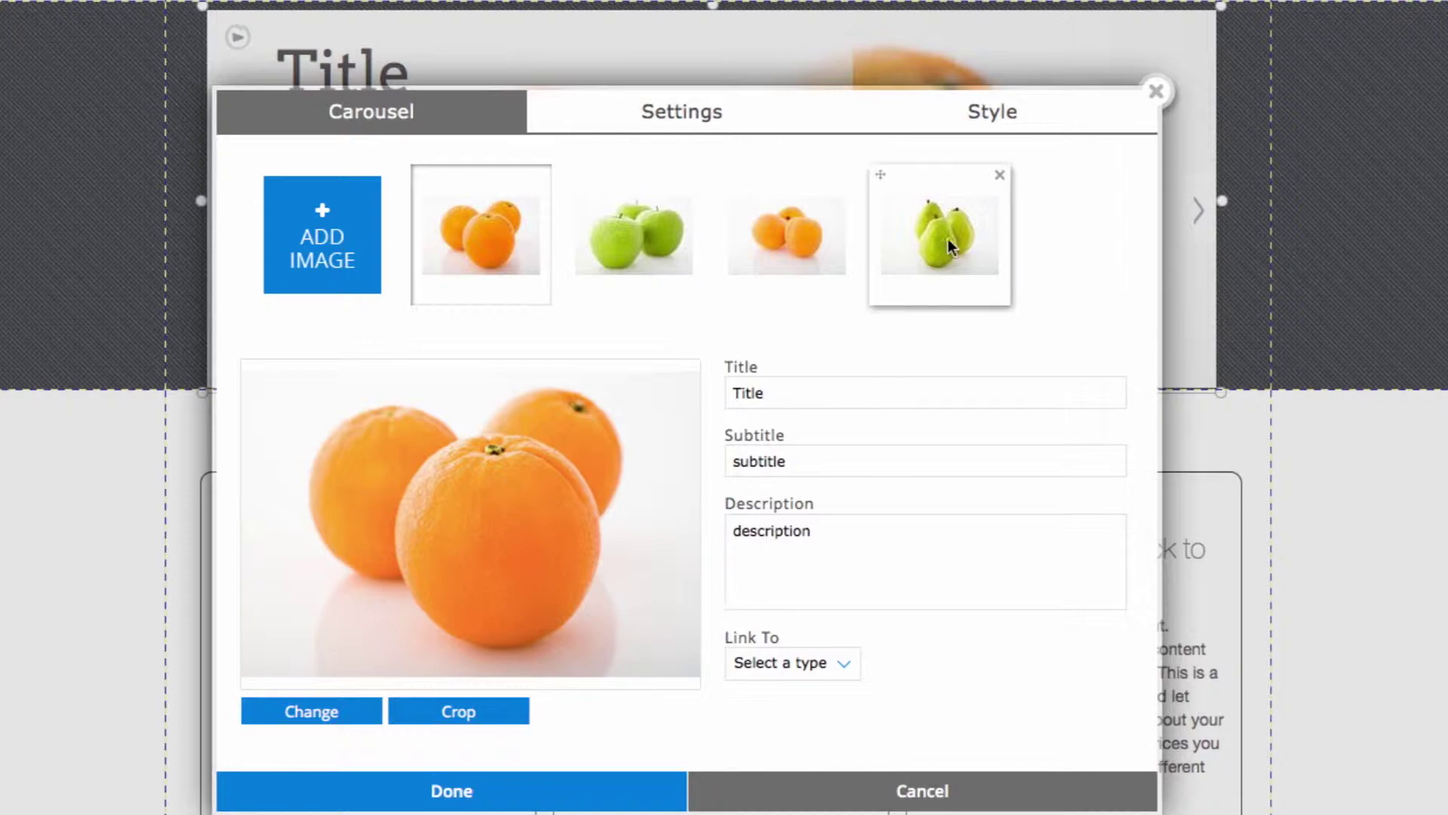
left_click(999, 175)
left_click(593, 515)
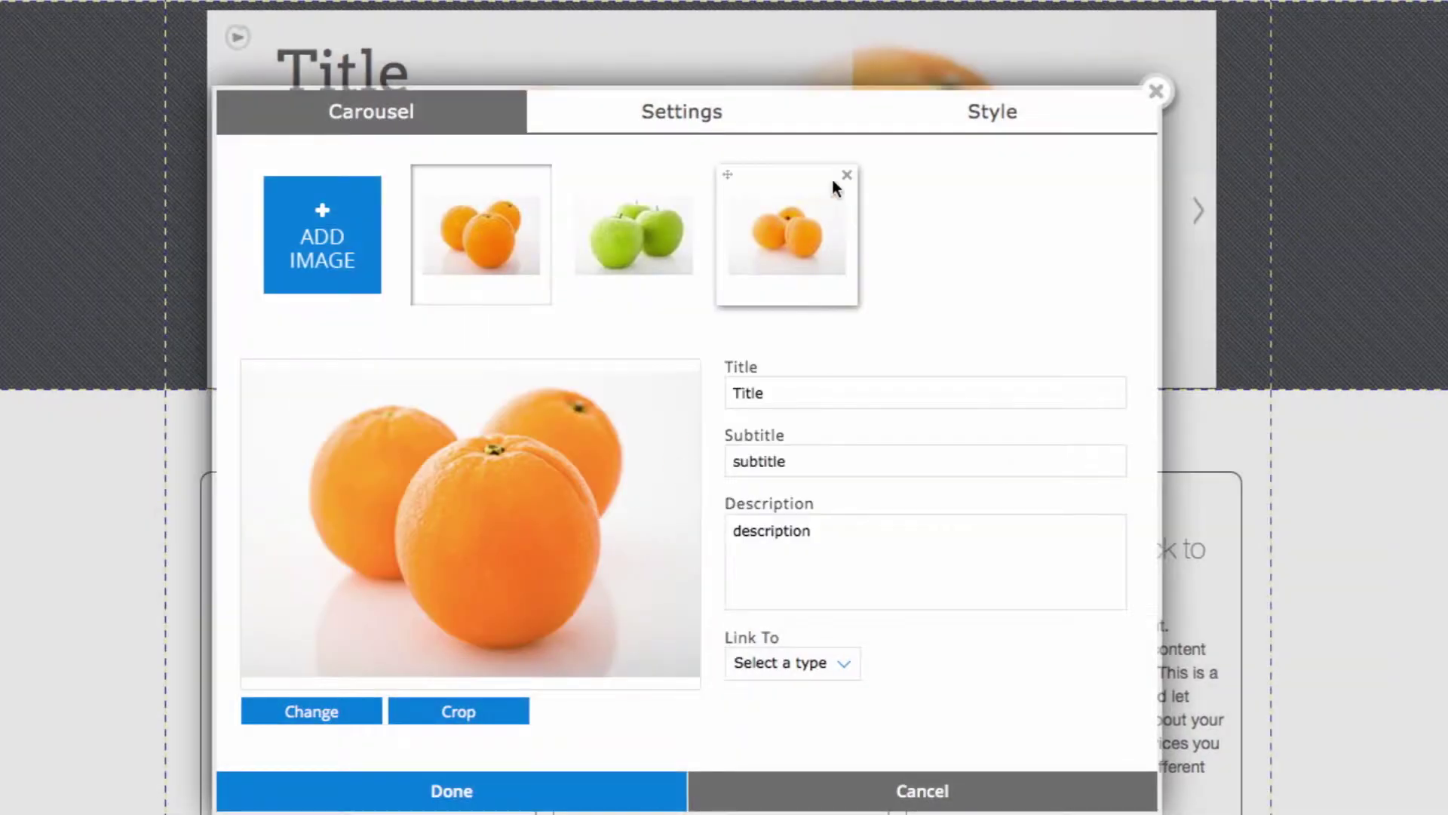
left_click(834, 183)
left_click(592, 513)
left_click(686, 177)
left_click(592, 502)
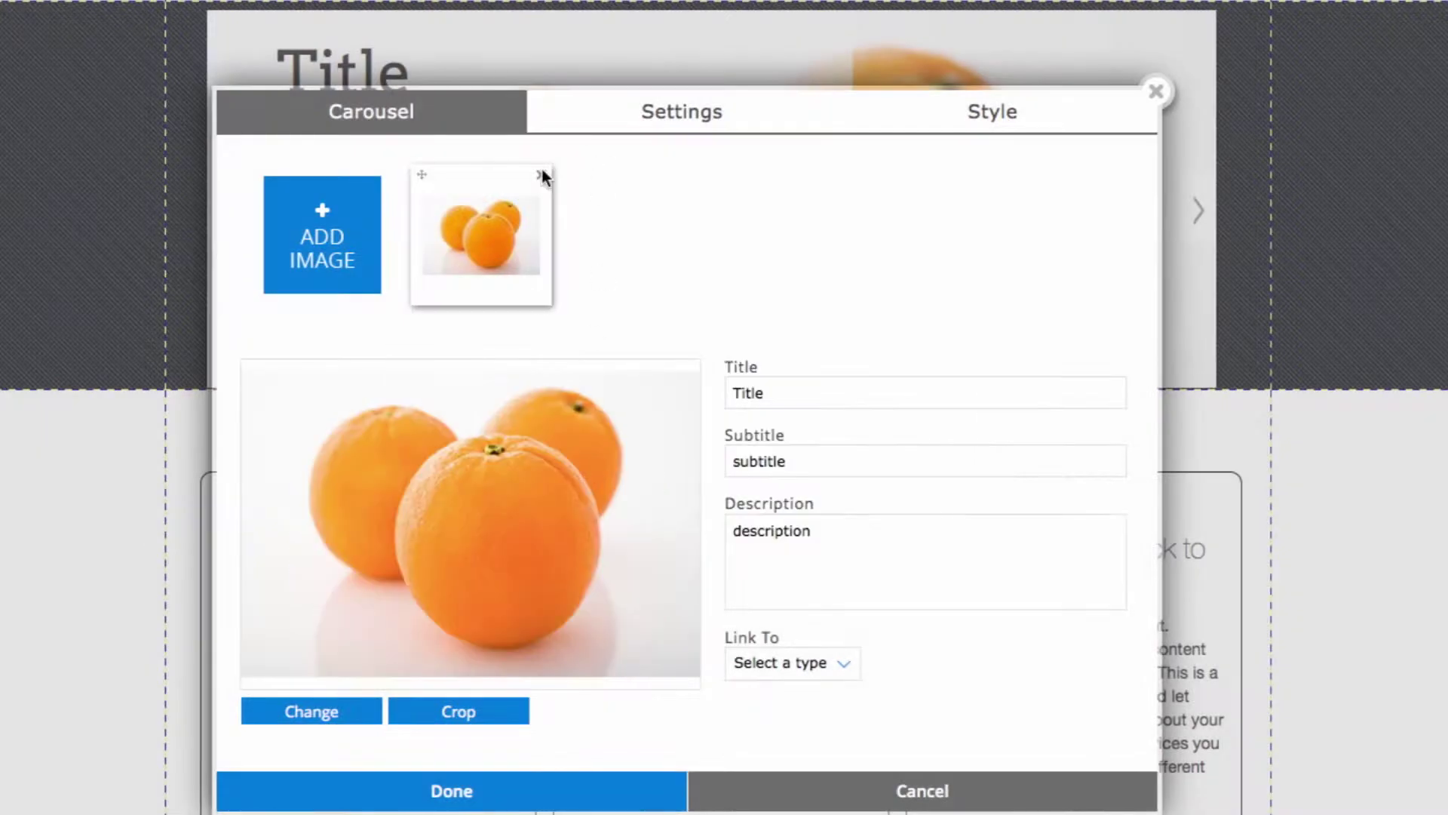
left_click(542, 179)
left_click(519, 509)
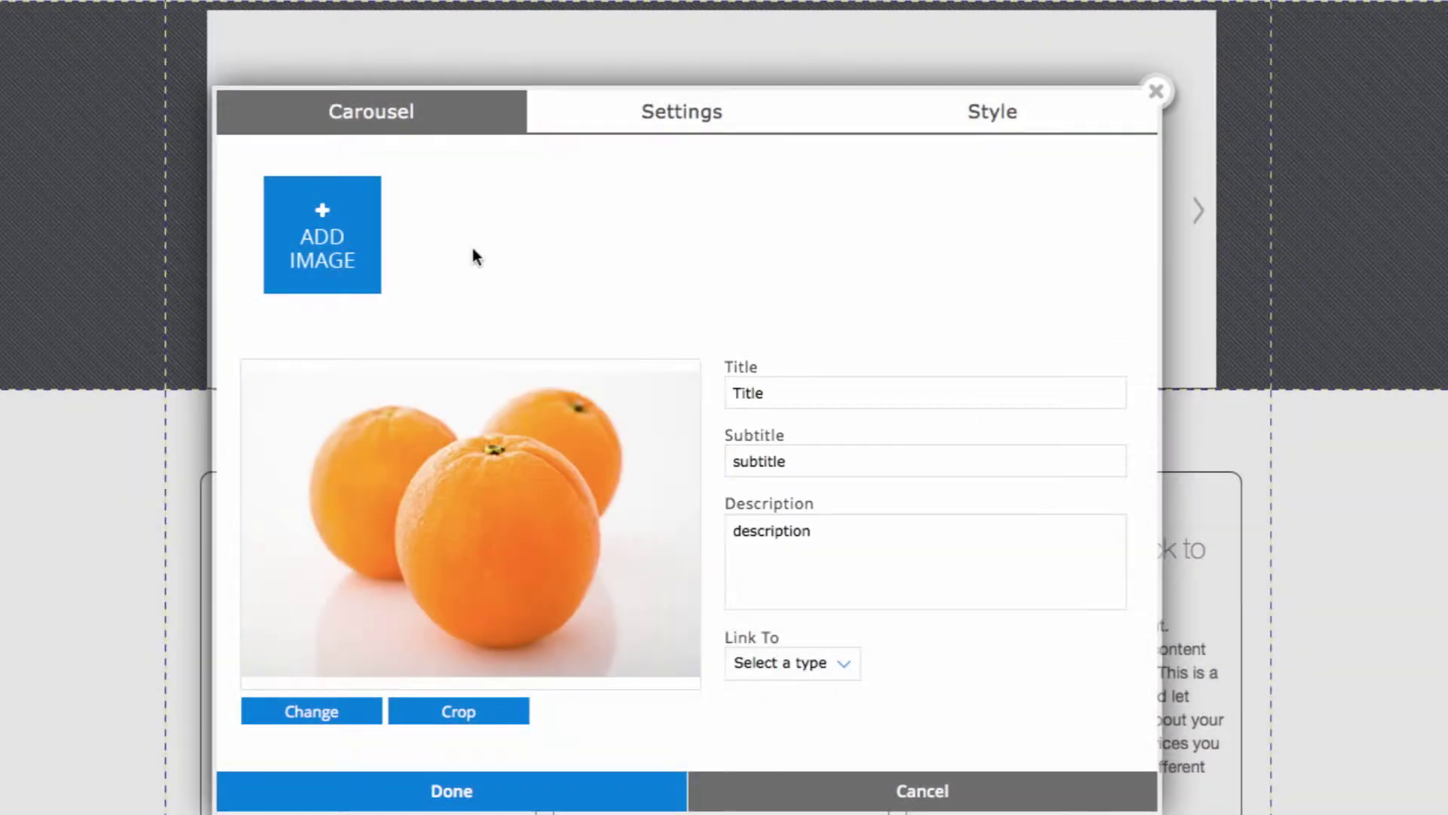
left_click(338, 267)
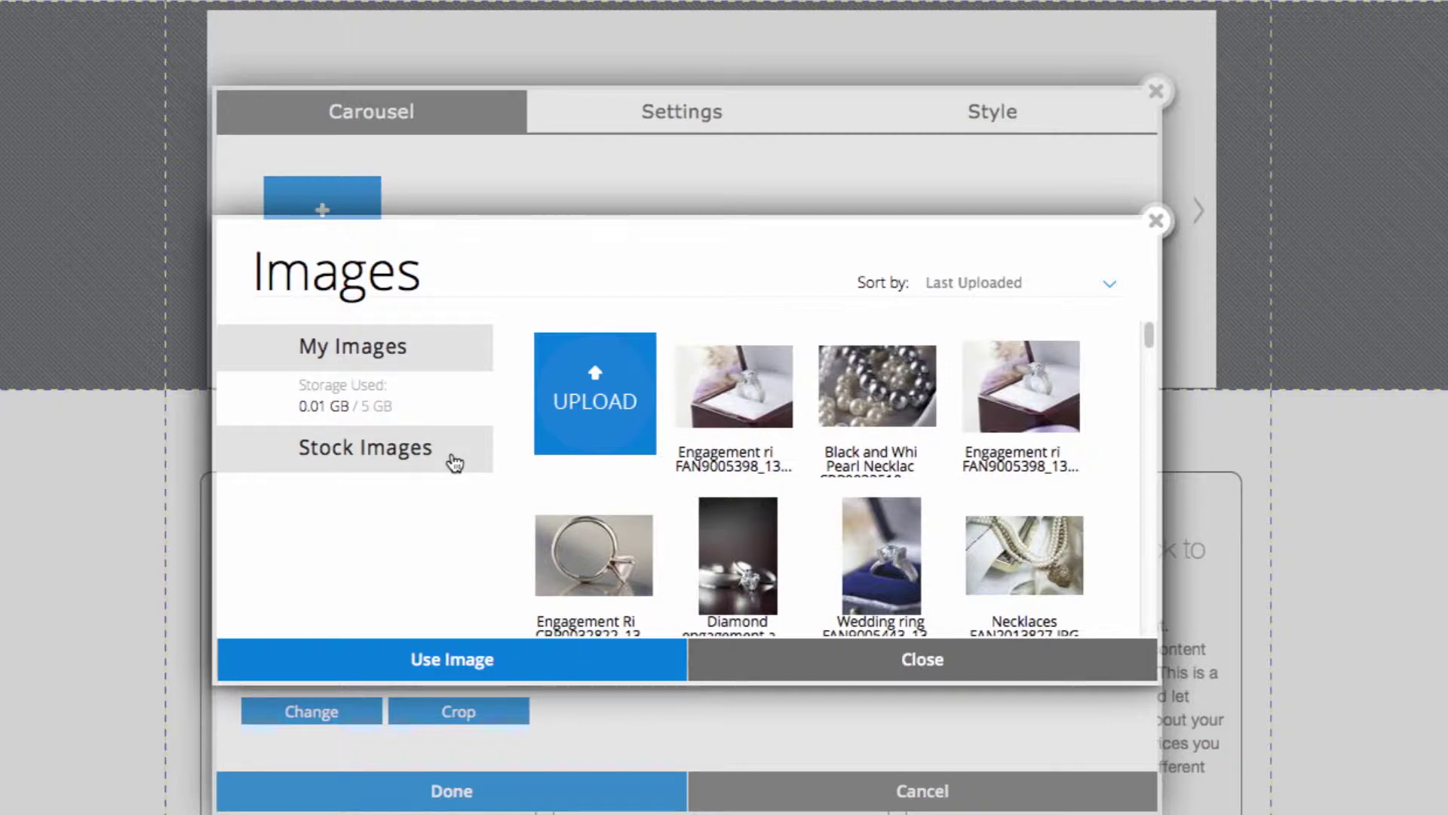
Search stock images for 'animal' and add the panda photo to the carousel.
left_click(454, 462)
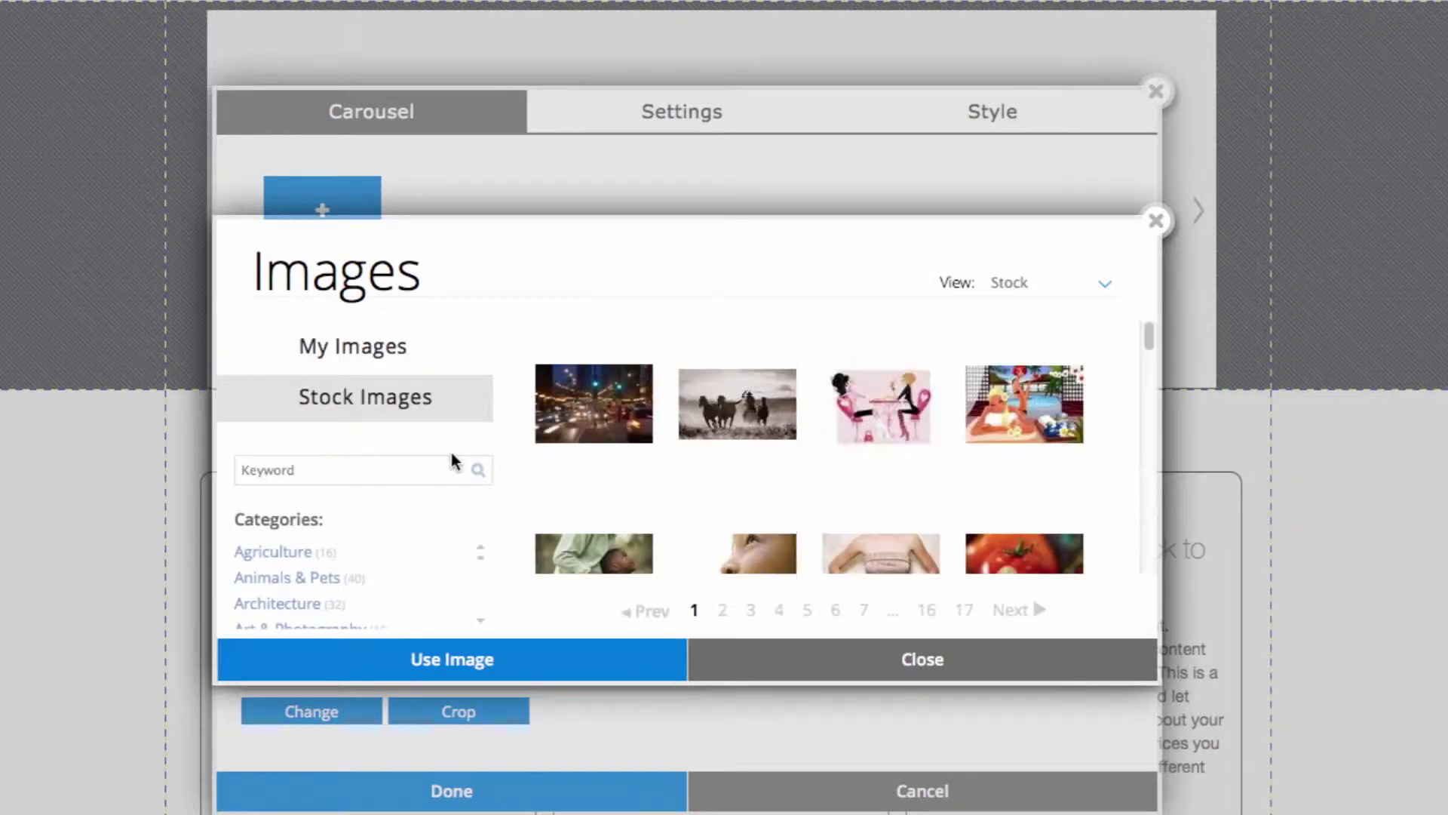
left_click(381, 466)
type("animal")
key("Return")
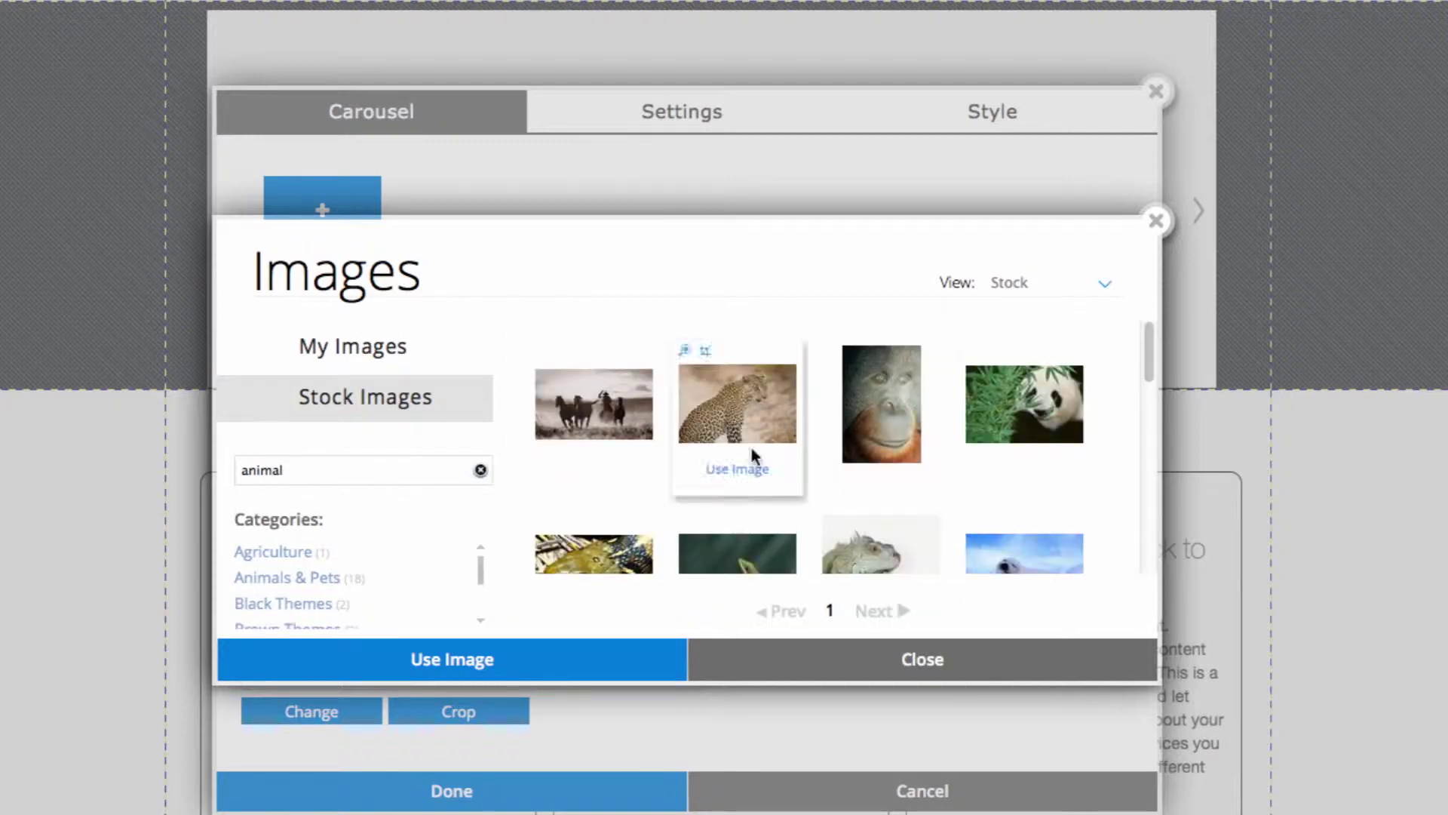
left_click_drag(1148, 362, 1146, 371)
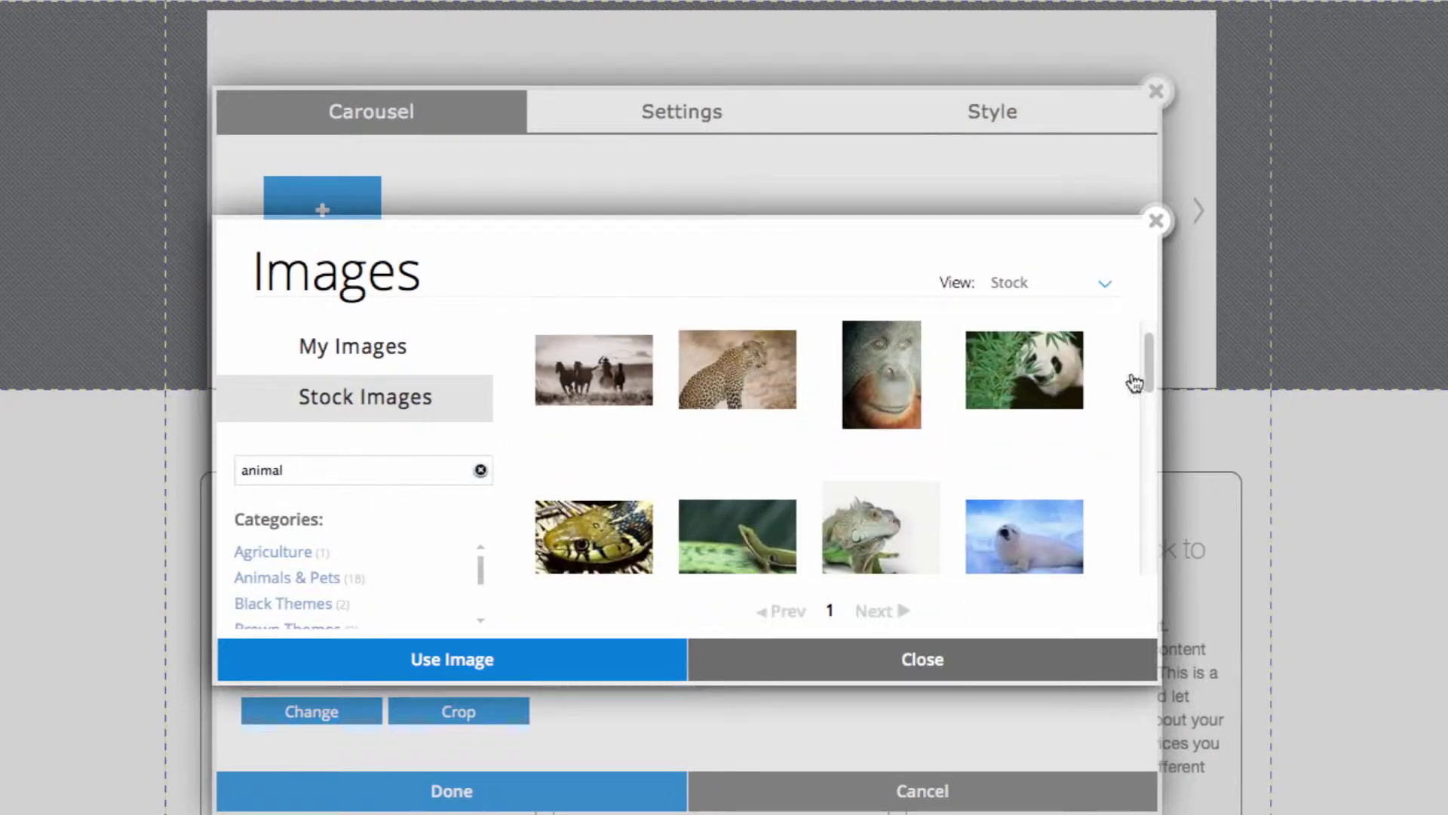
left_click(1022, 443)
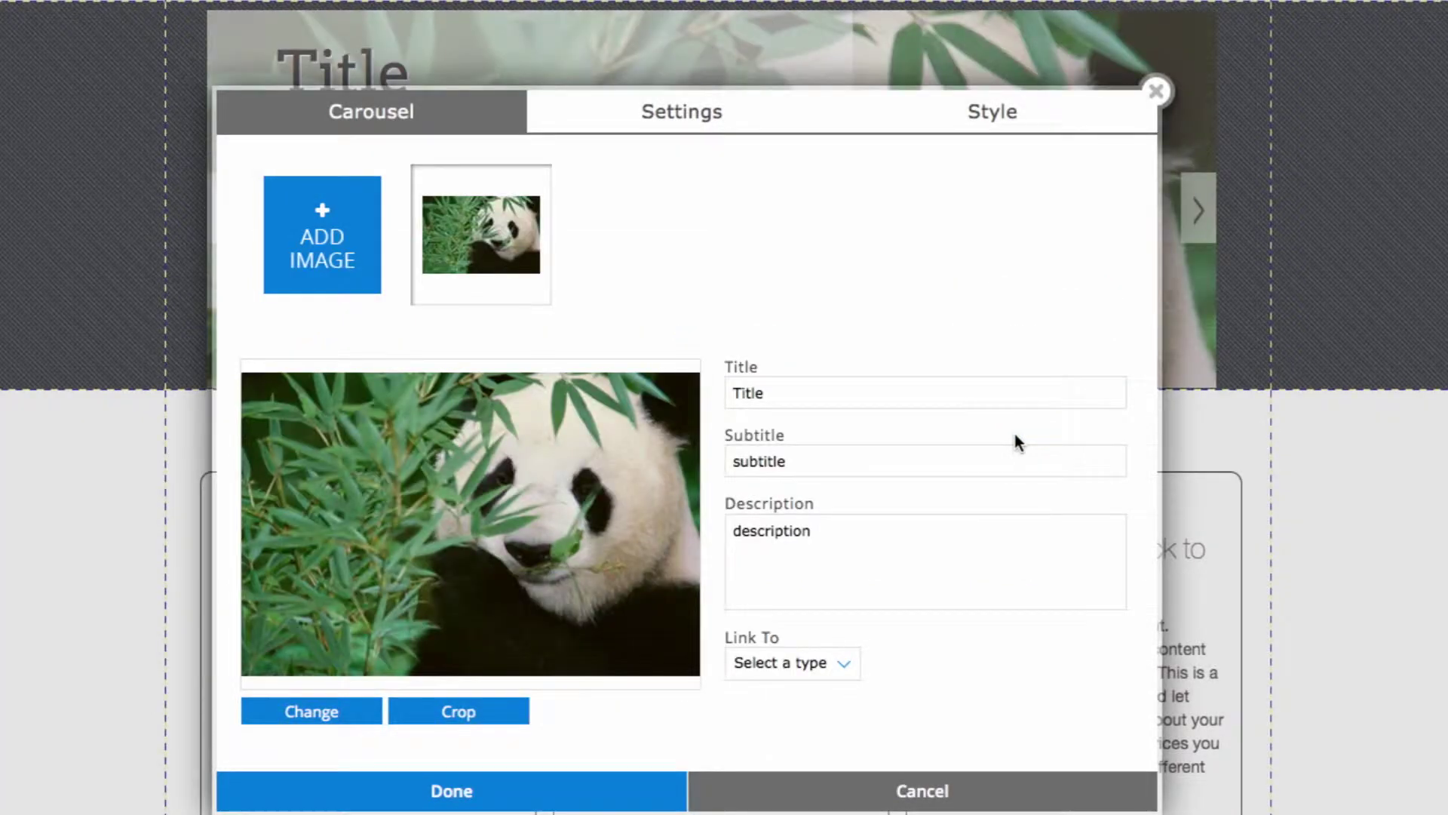
Add the leopard photo from the 'animal' stock search as a second slide.
left_click(339, 284)
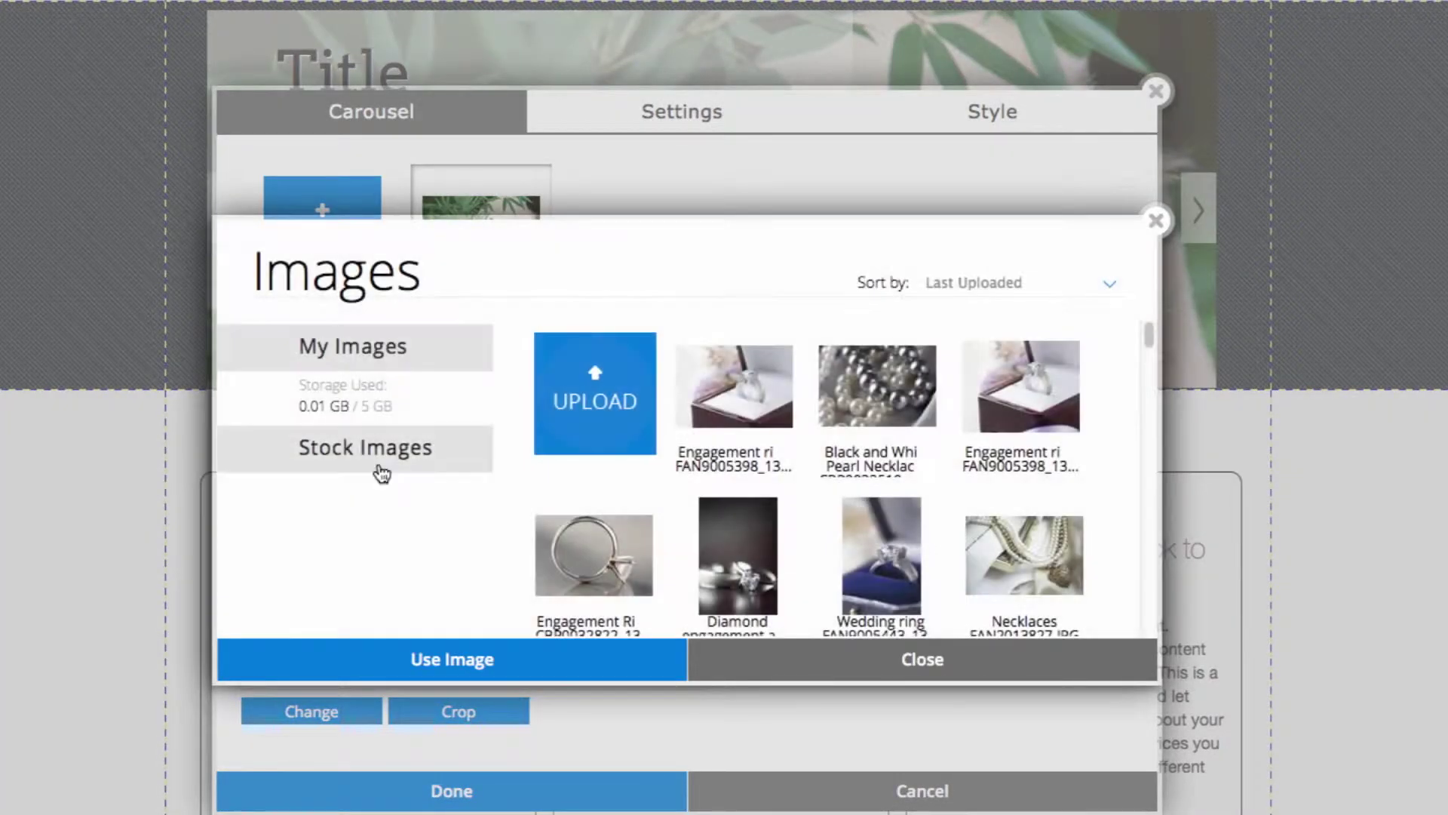
left_click(382, 469)
left_click(265, 470)
type("animal")
key("Return")
mouse_move(754, 476)
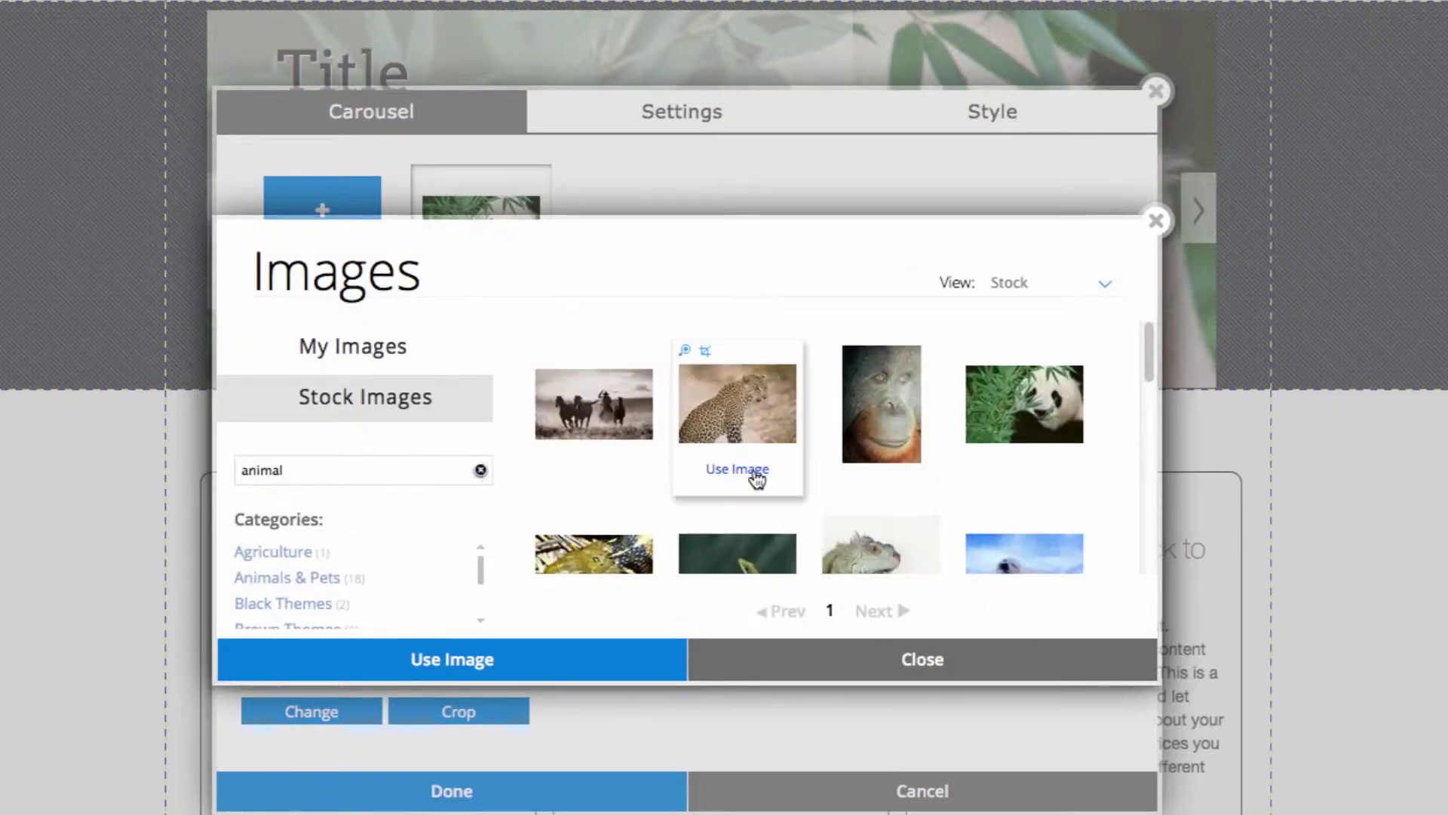
left_click(758, 471)
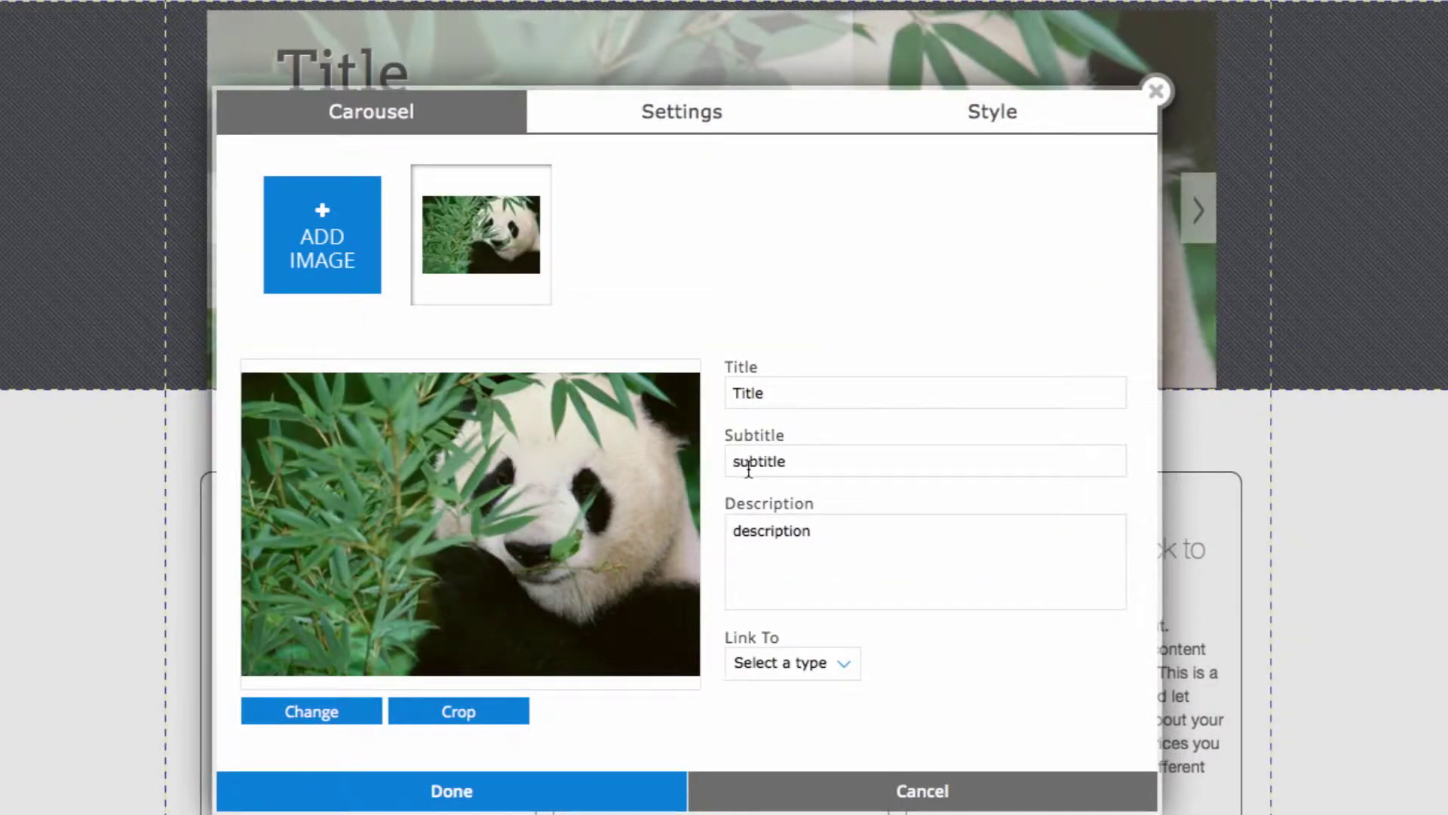
mouse_move(609, 279)
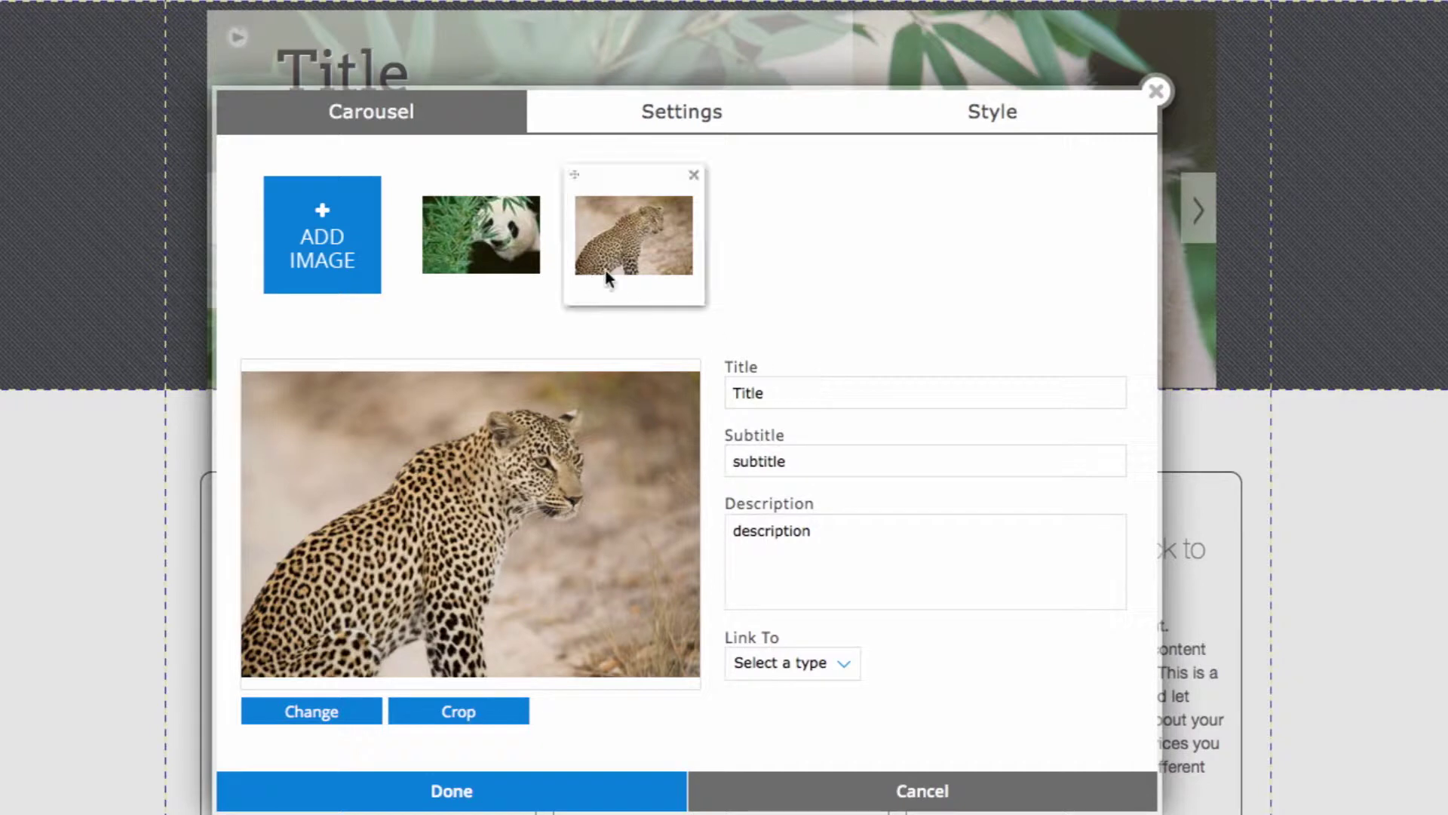
Title the panda slide 'Panda', clear its subtitle and description, and close the slide editor.
double_click(771, 399)
left_click(472, 266)
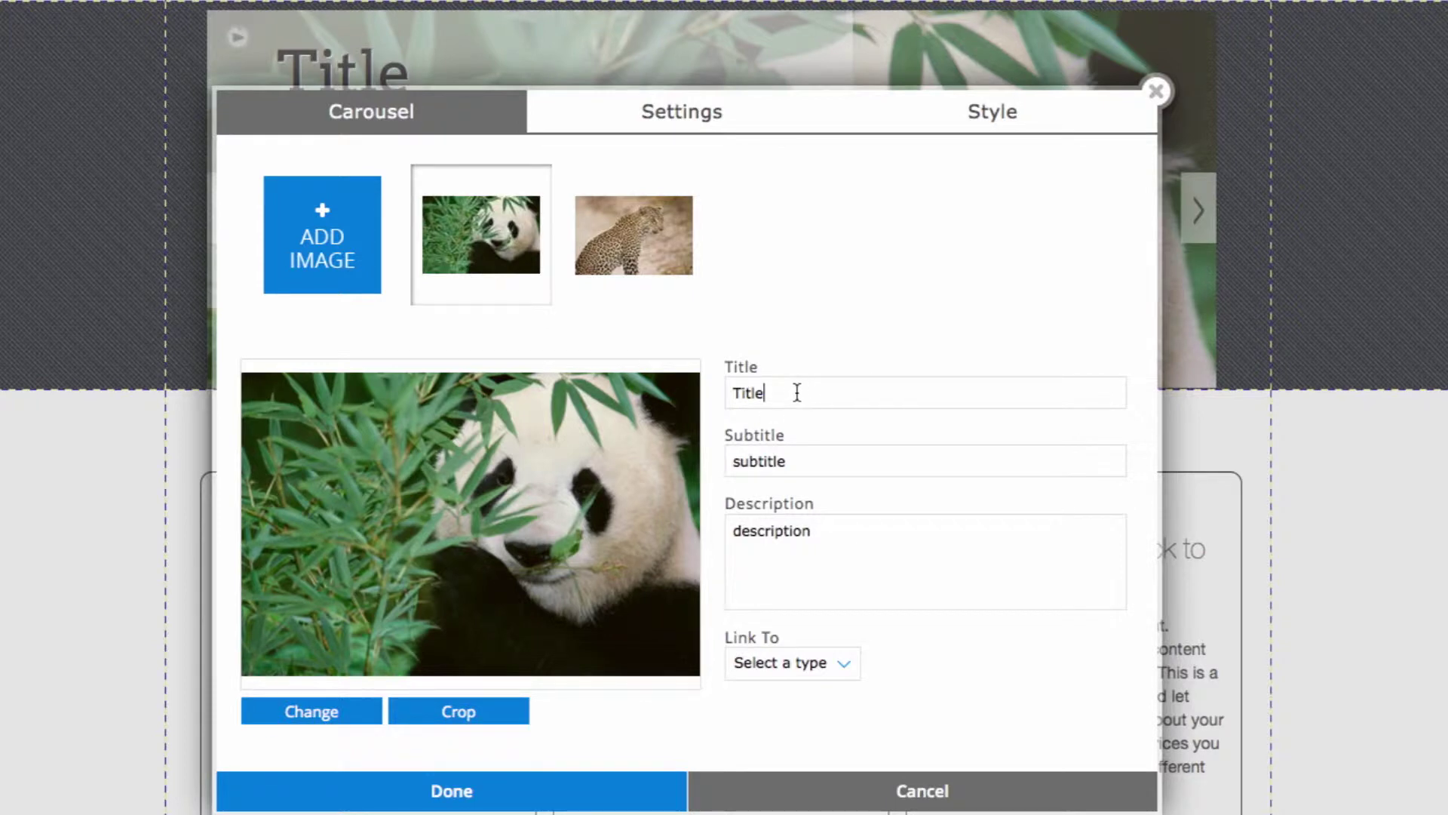
left_click_drag(795, 398, 686, 387)
type("Panda")
double_click(770, 460)
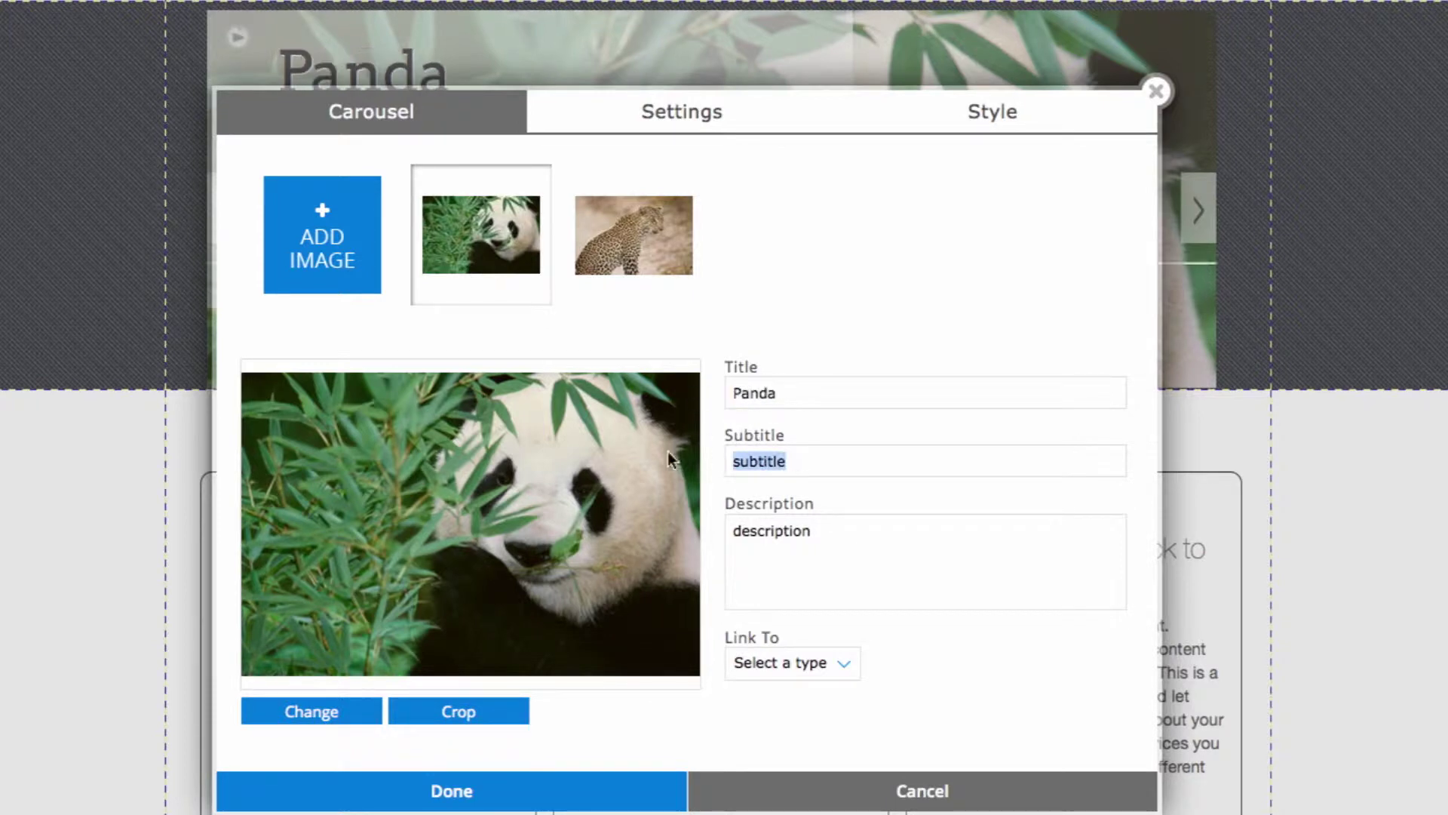
key("BackSpace")
left_click_drag(823, 518, 650, 519)
key("BackSpace")
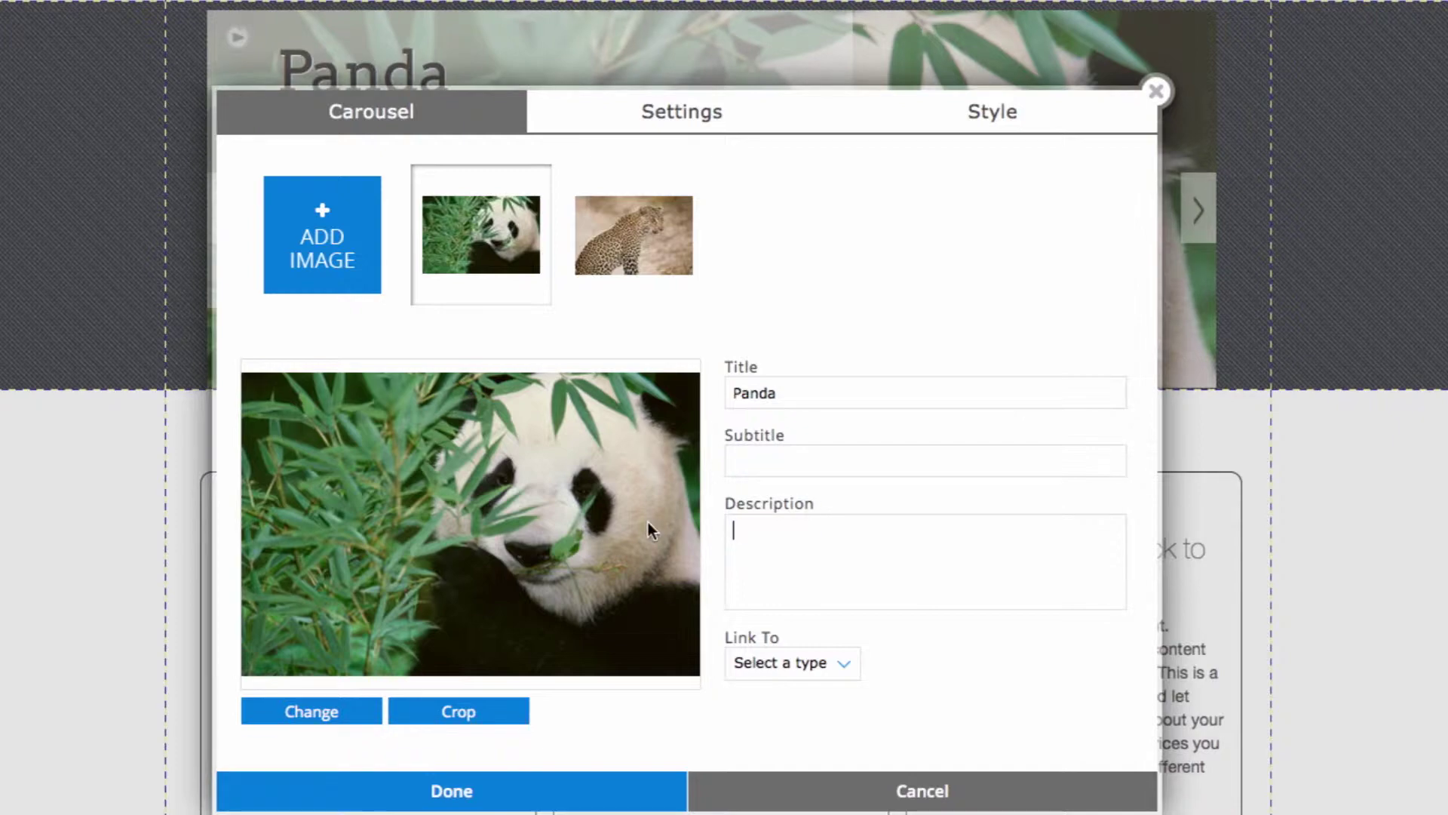
left_click(385, 789)
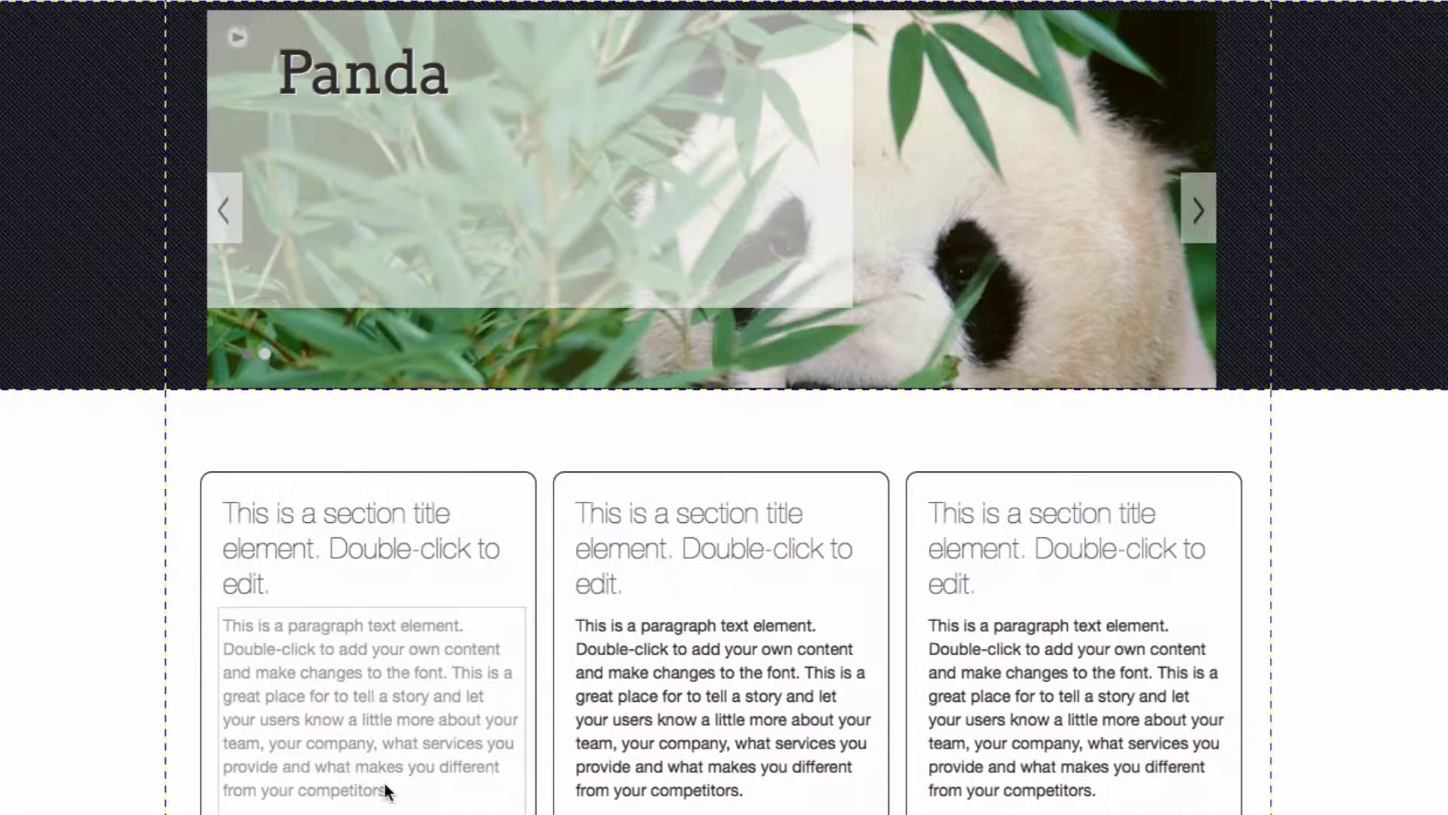
left_click(1198, 210)
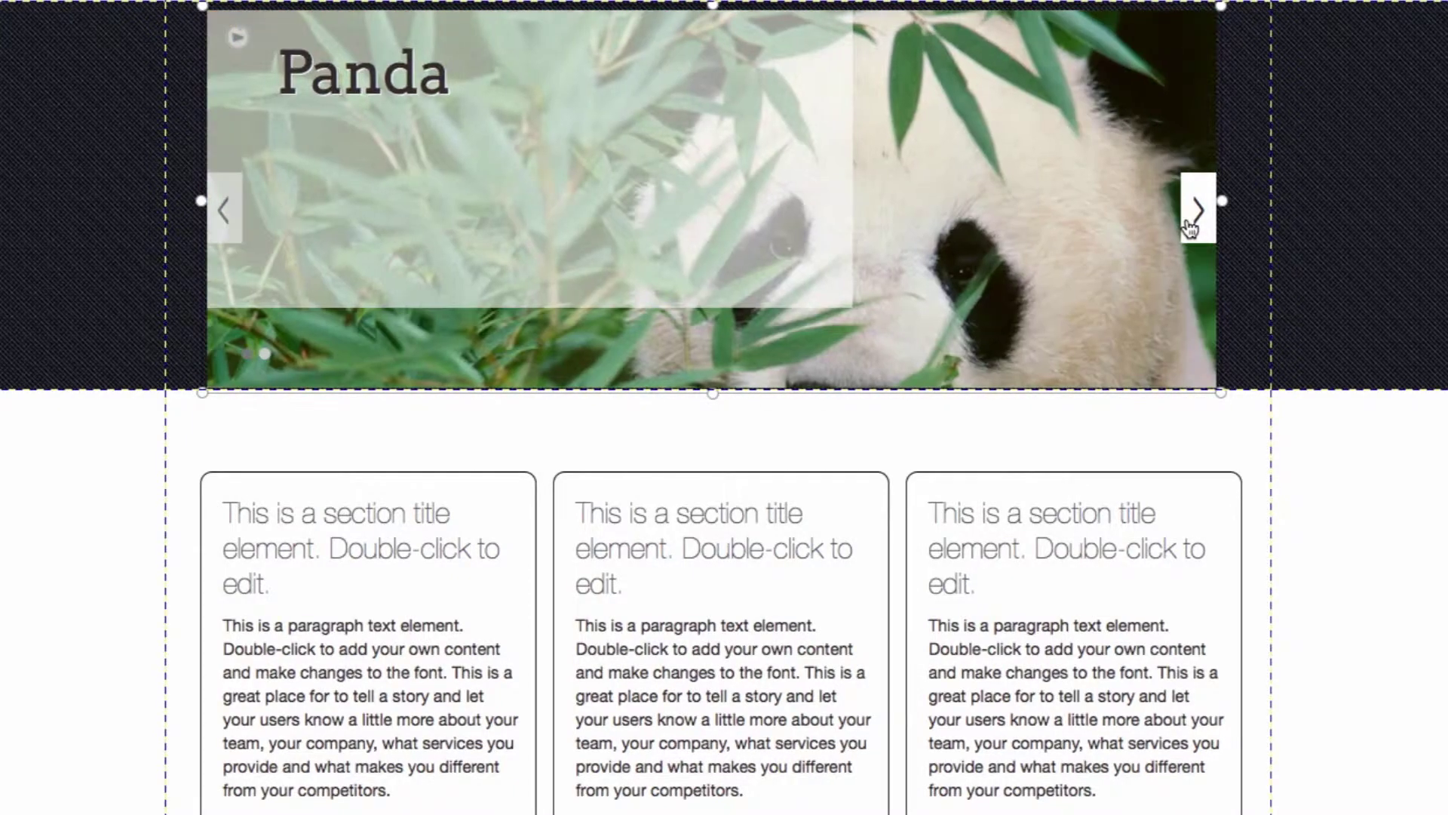
left_click(1198, 210)
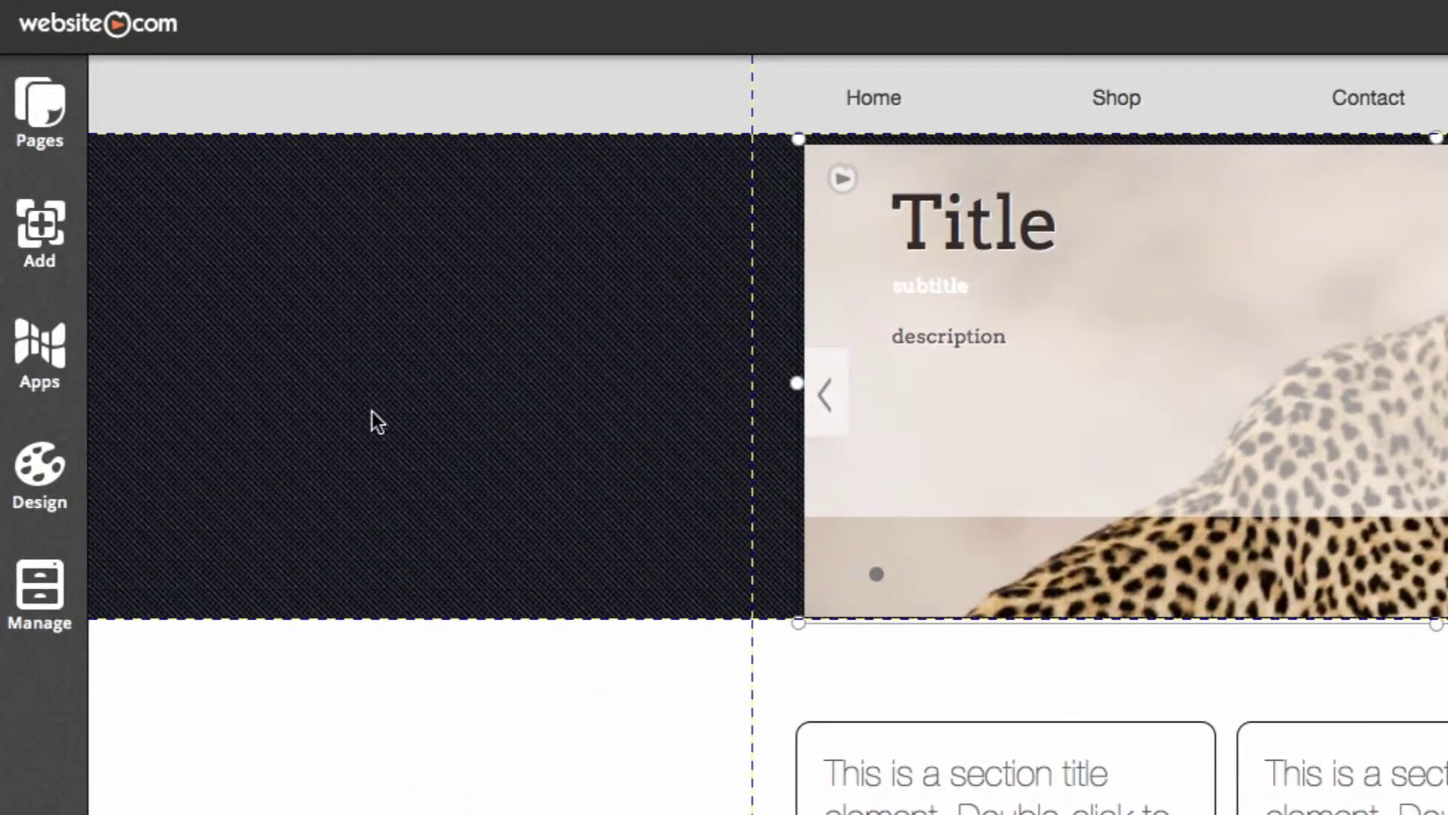
Add a Facebook Like widget and place it between the carousel and the three section boxes.
left_click(75, 376)
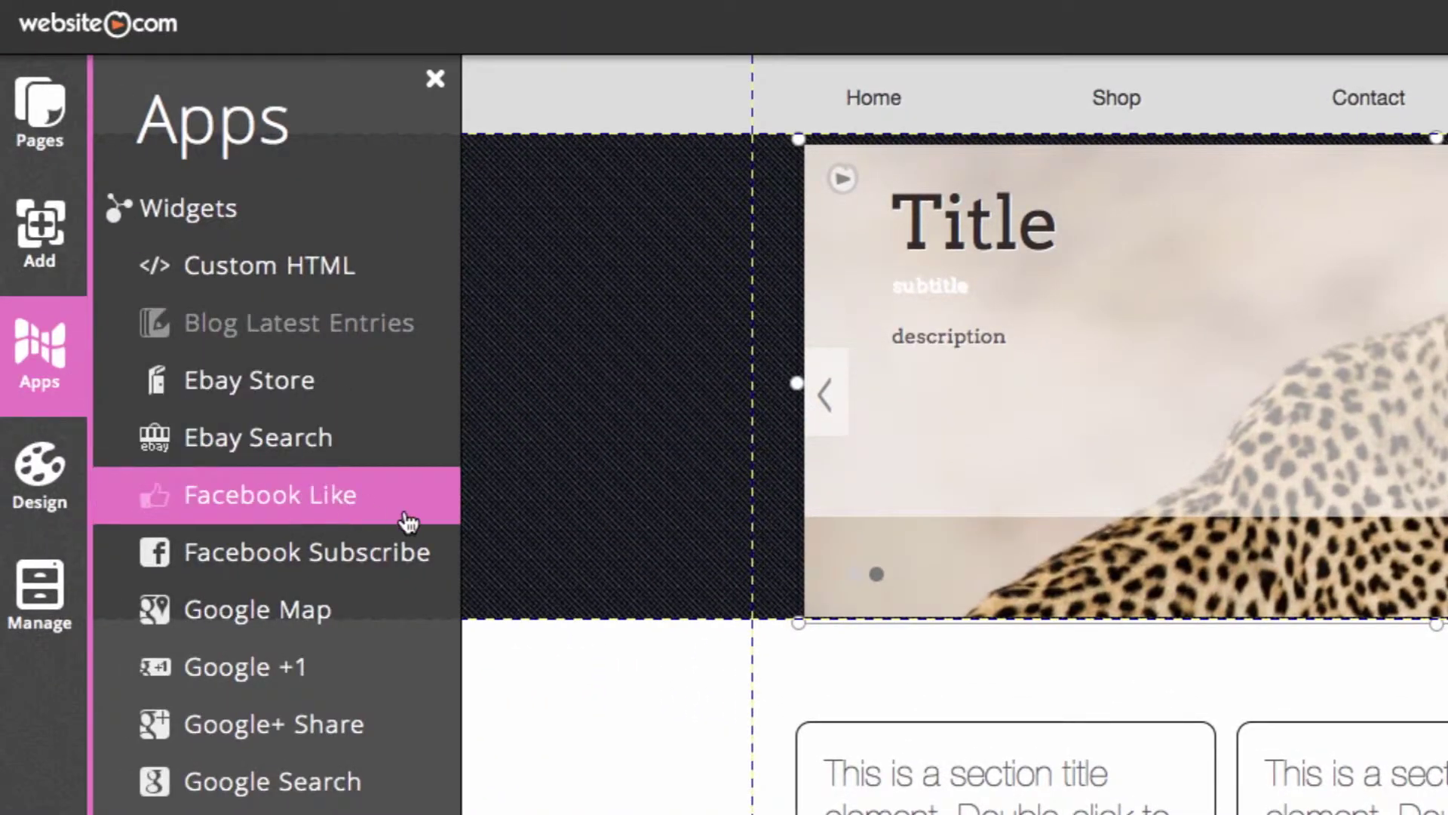
left_click_drag(406, 516, 401, 508)
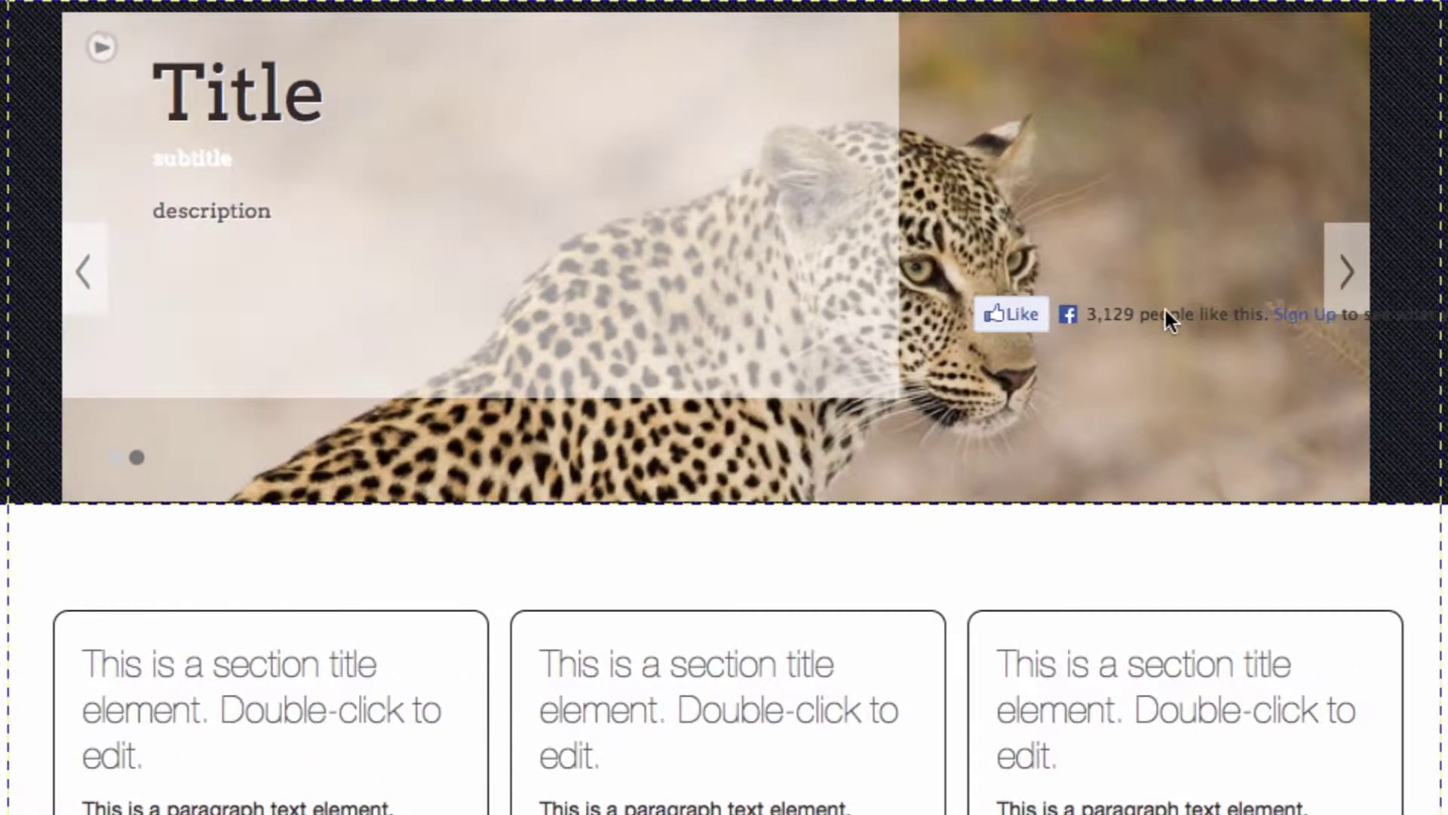
left_click(1165, 306)
left_click_drag(1165, 314, 241, 562)
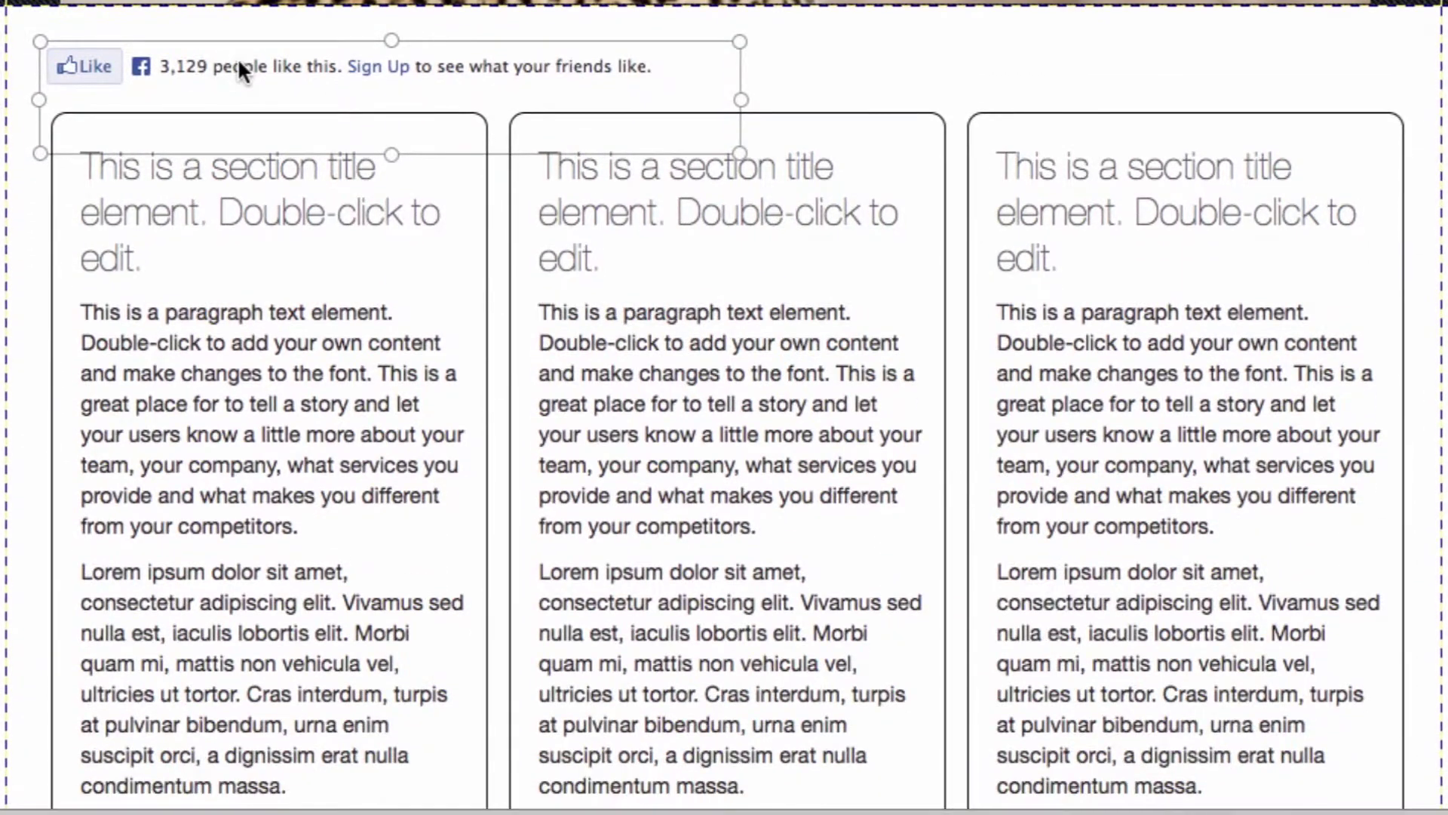
Replace the first box's placeholder title with 'I love animals!'.
left_click(279, 181)
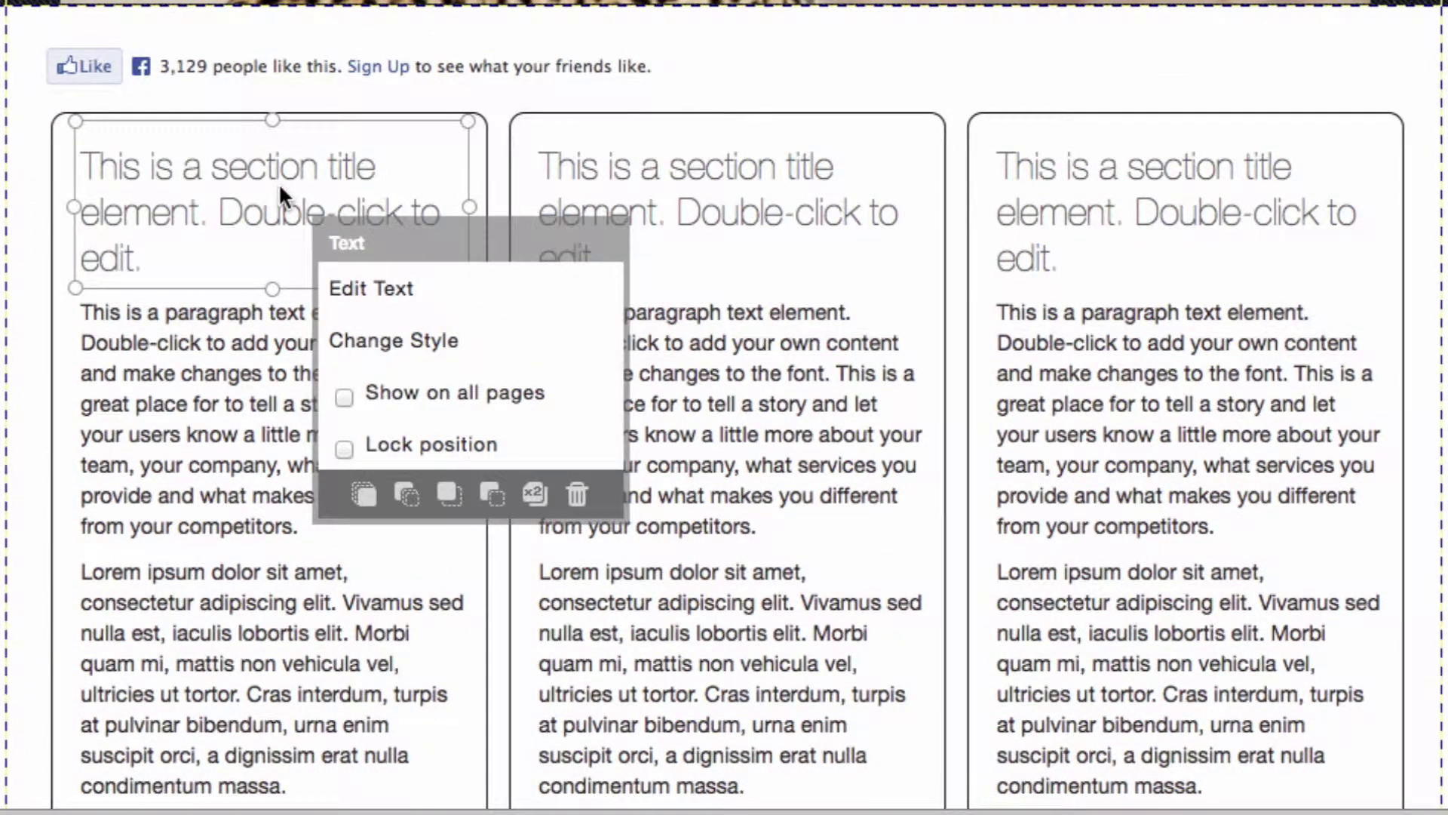
left_click(278, 183)
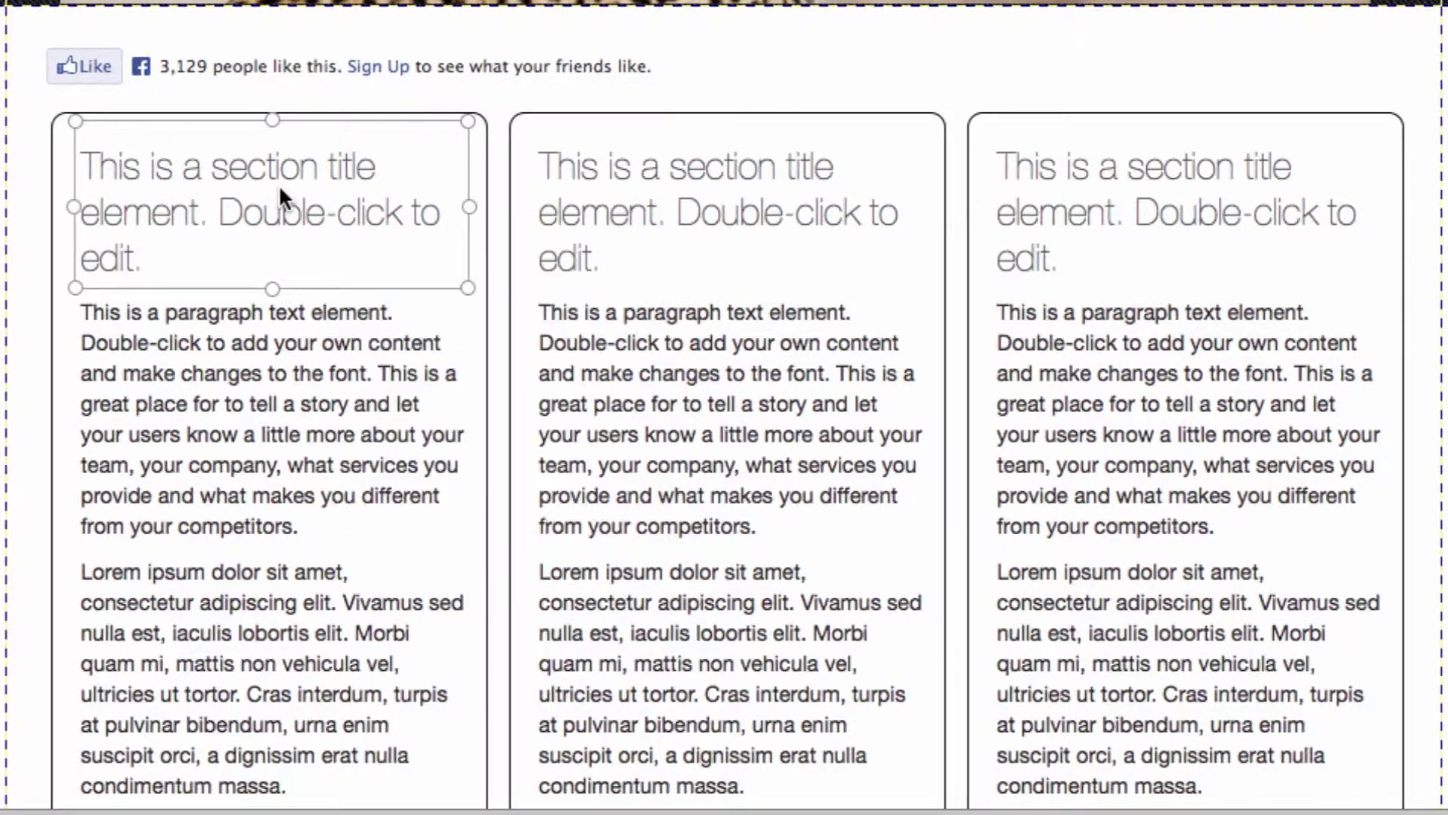
double_click(278, 184)
left_click_drag(155, 264, 96, 166)
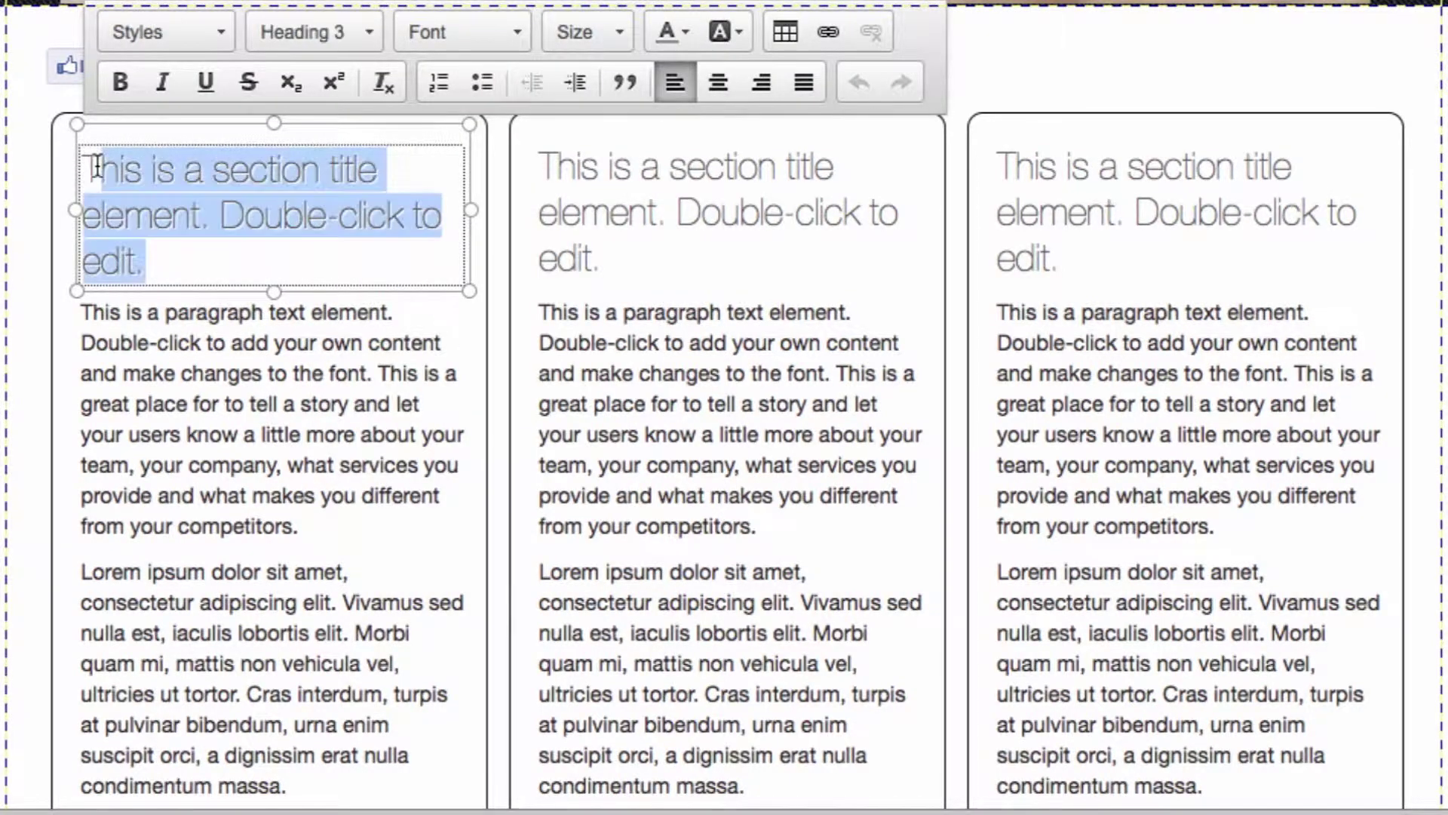
key("BackSpace")
key("BackSpace")
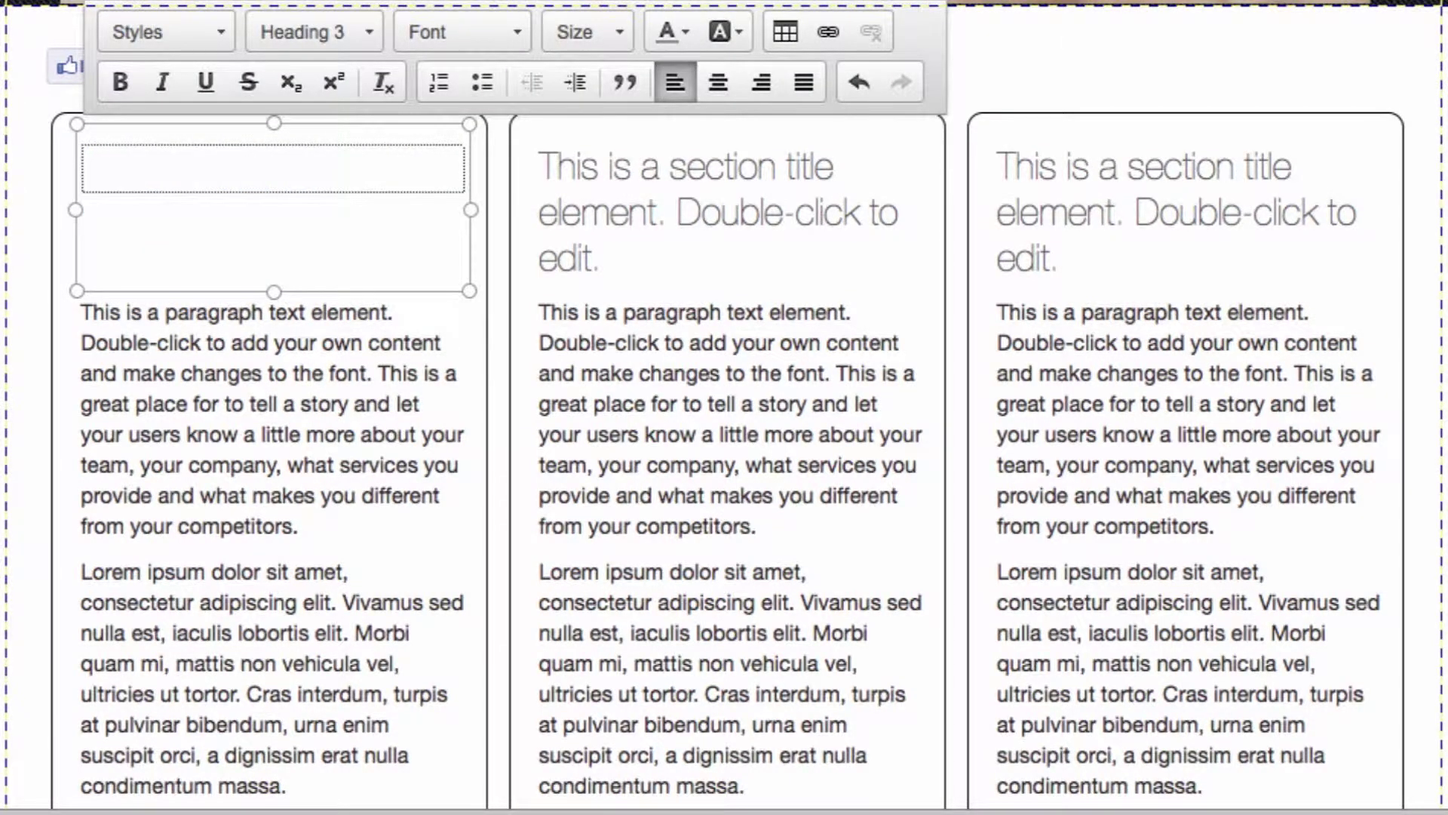
type("I love animals!")
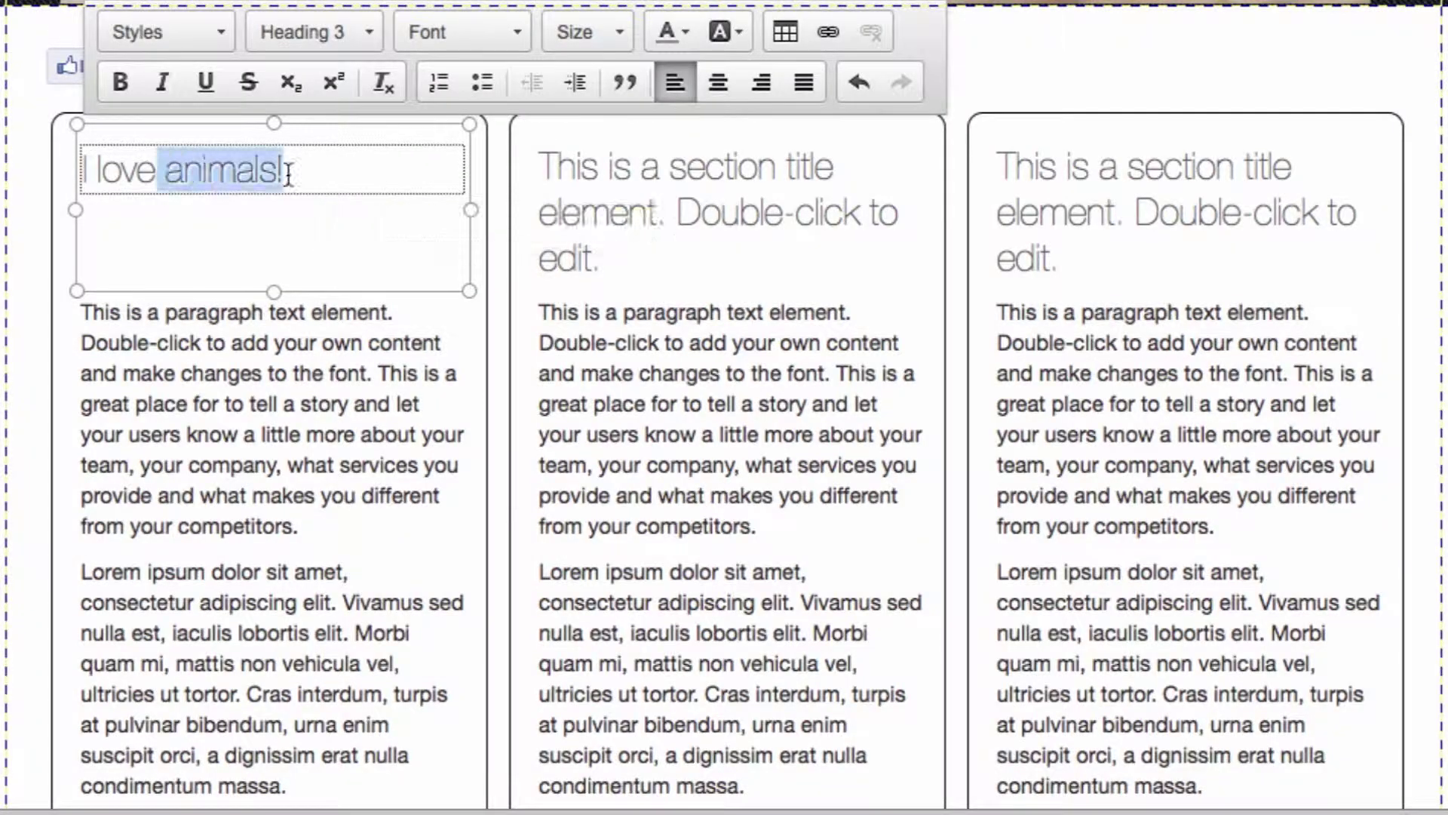
Set the 'I love animals!' heading to Lucida Sans Unicode at size 28.
left_click(505, 36)
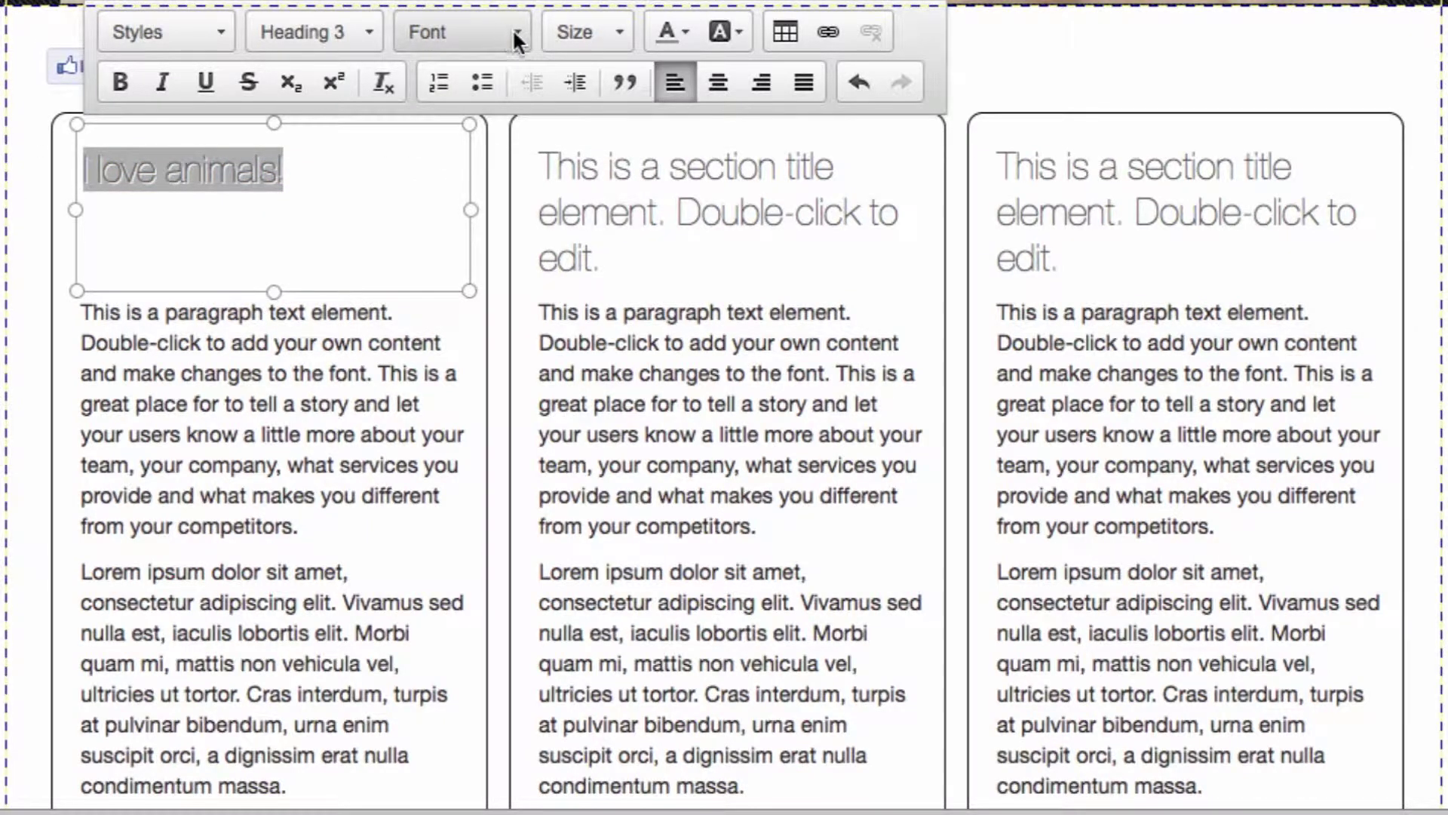
left_click(513, 30)
scroll(570, 205, "down", 1)
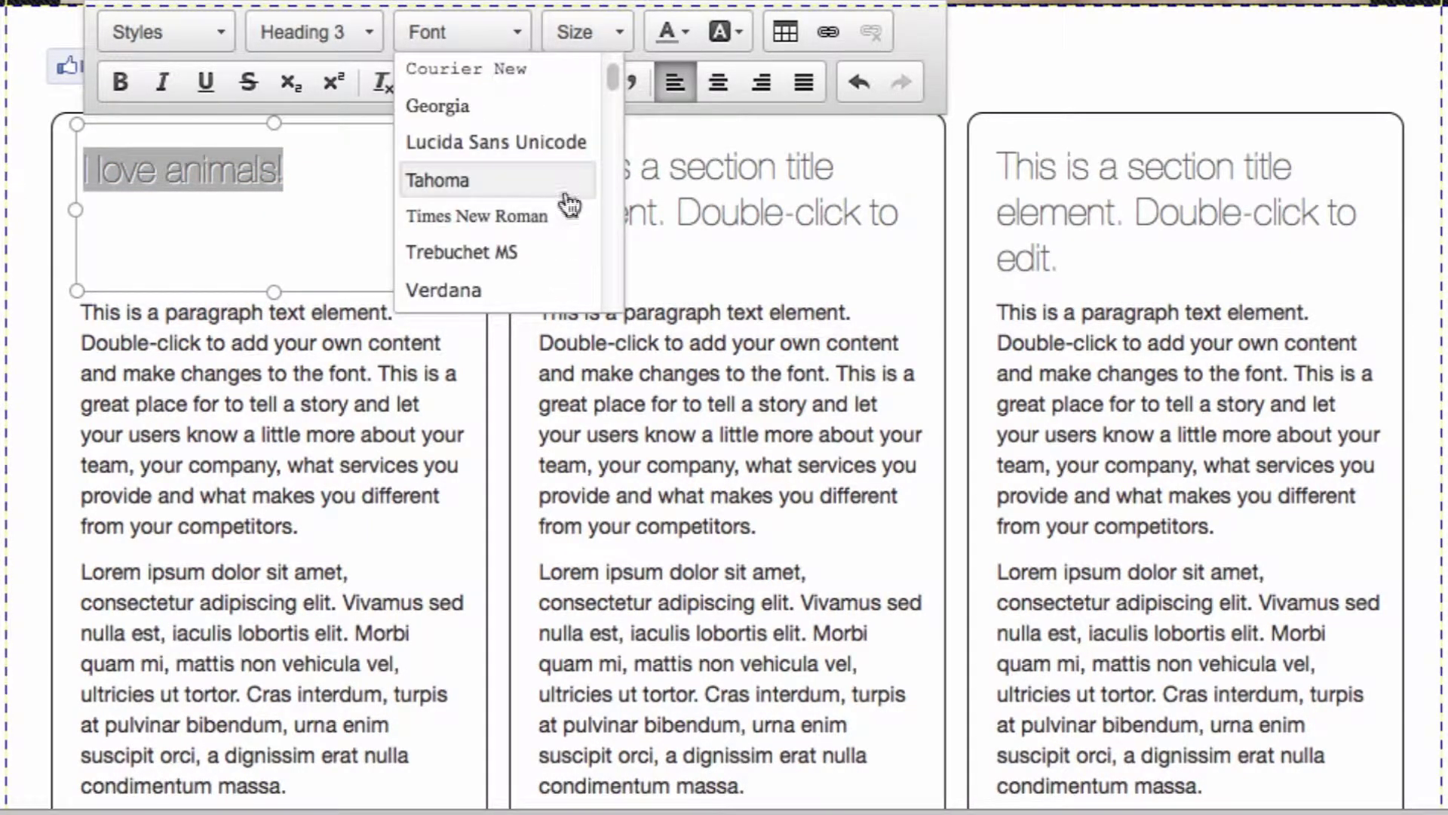
left_click(573, 180)
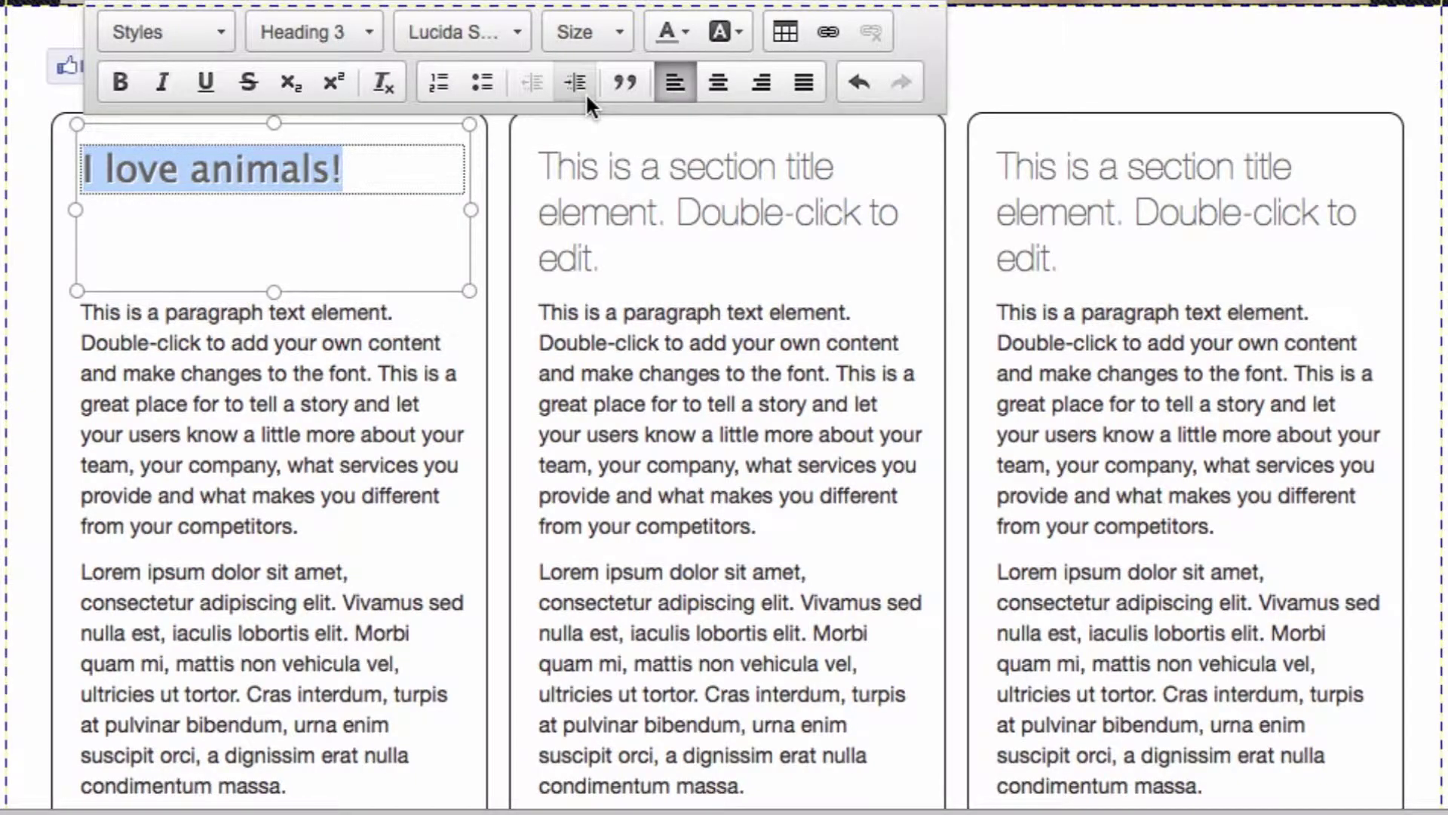
left_click(618, 41)
scroll(663, 242, "down", 3)
left_click(662, 230)
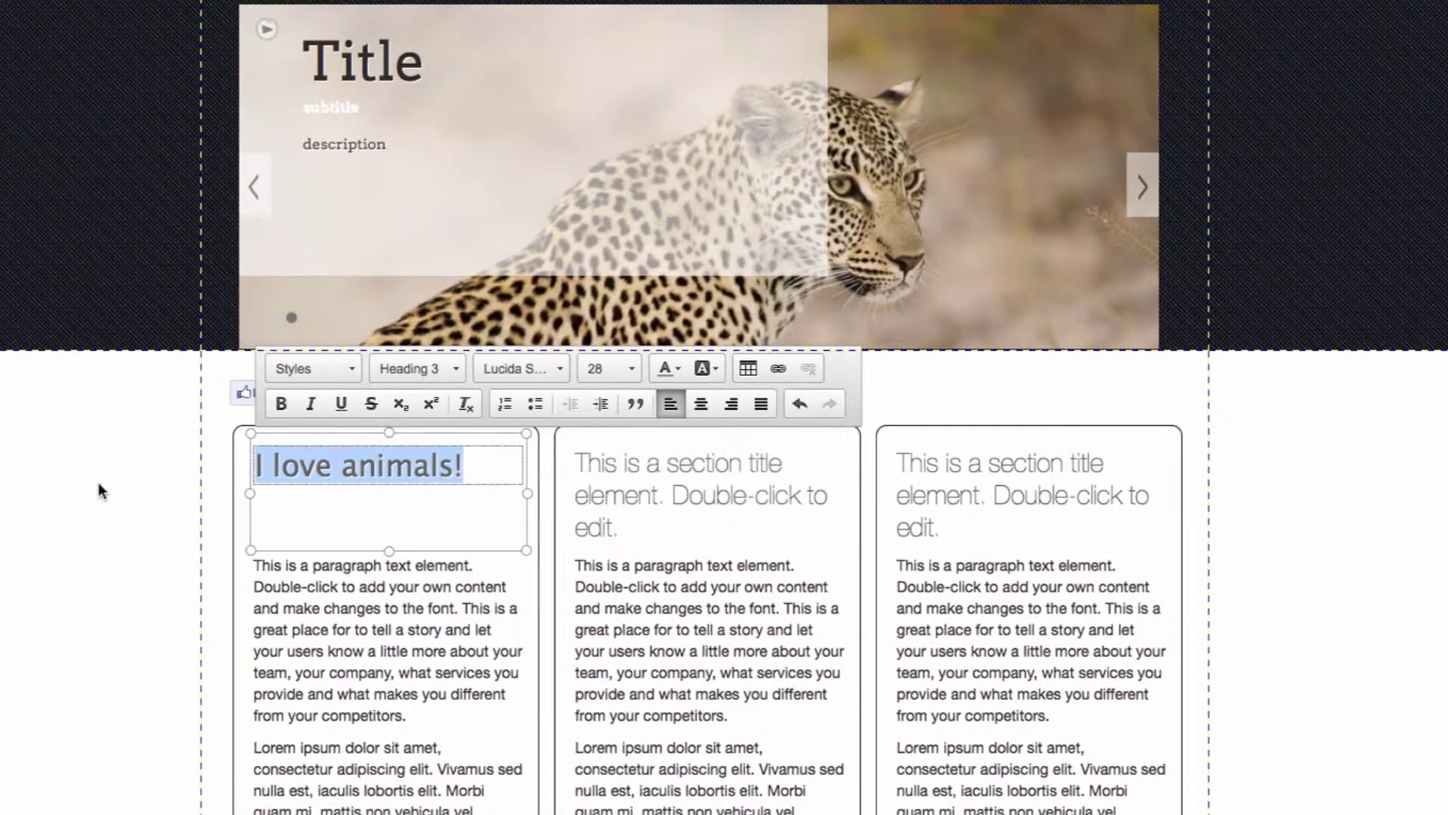
left_click(105, 483)
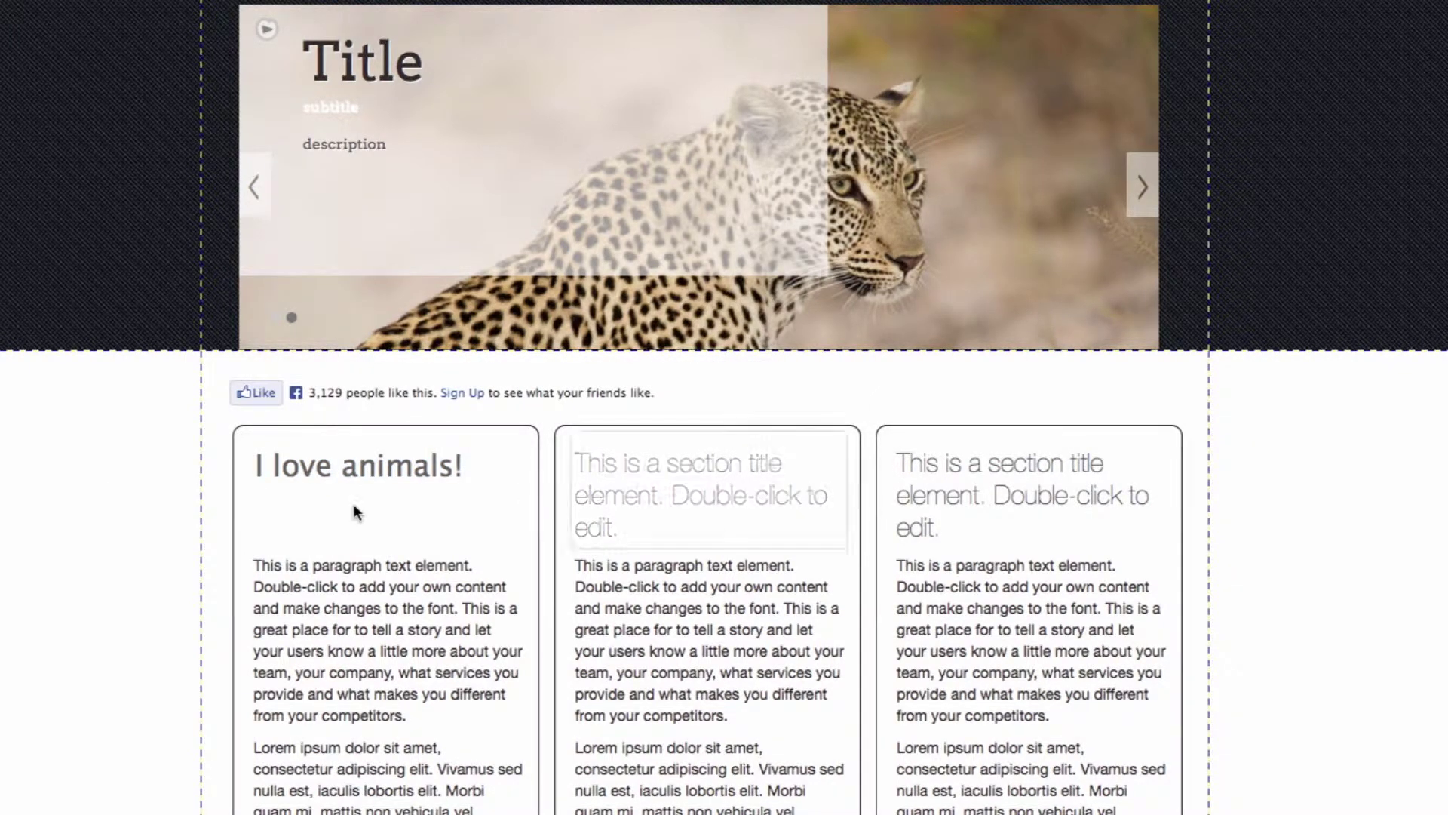
left_click(698, 482)
Delete the middle and right boxes' placeholder titles, confirming each warning.
left_click(907, 694)
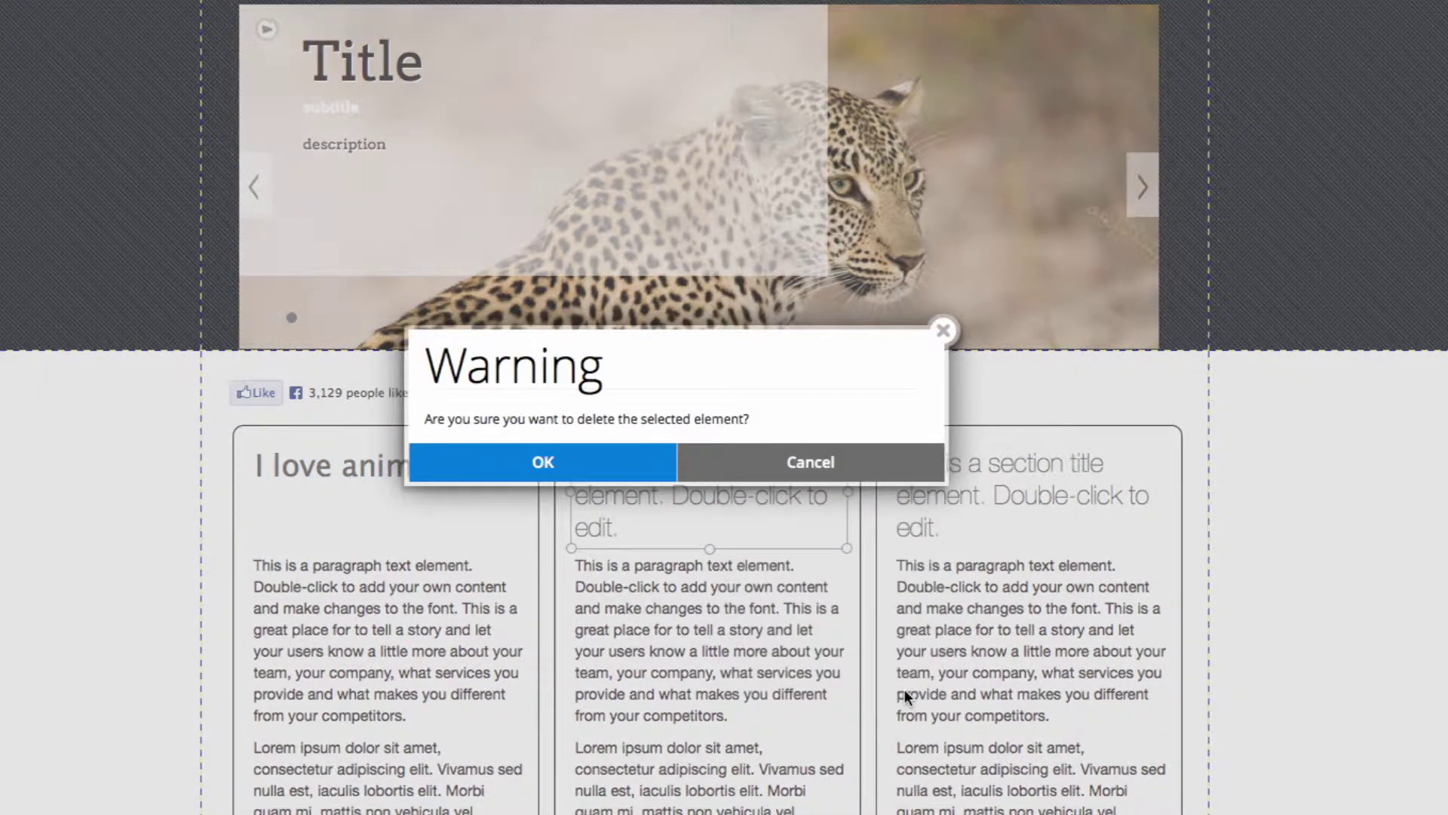
left_click(624, 463)
left_click(1075, 495)
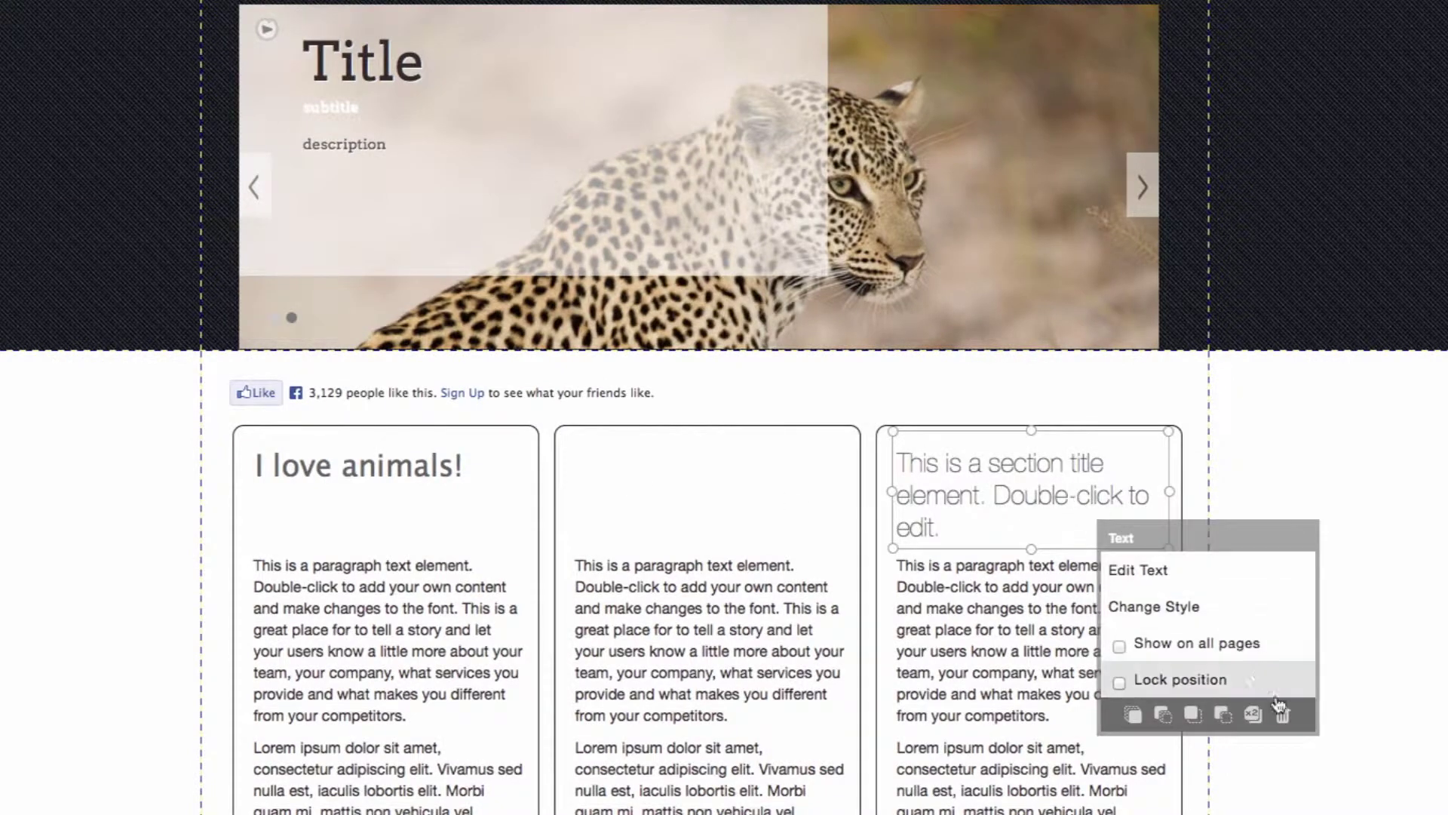
left_click(1283, 715)
left_click(567, 459)
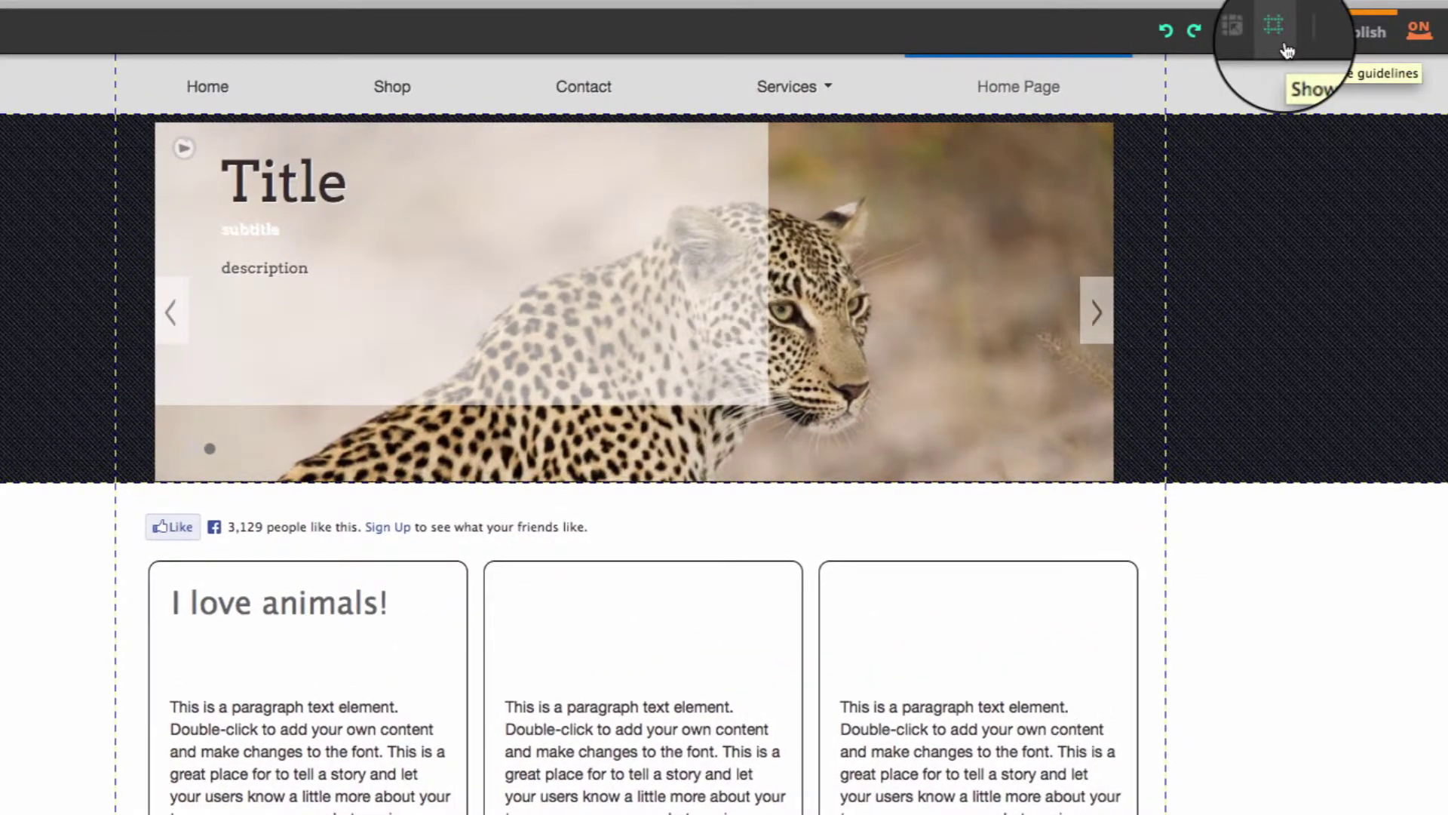
Toggle the layout guidelines off and back on, then turn on snapping.
left_click(1286, 48)
left_click(1287, 47)
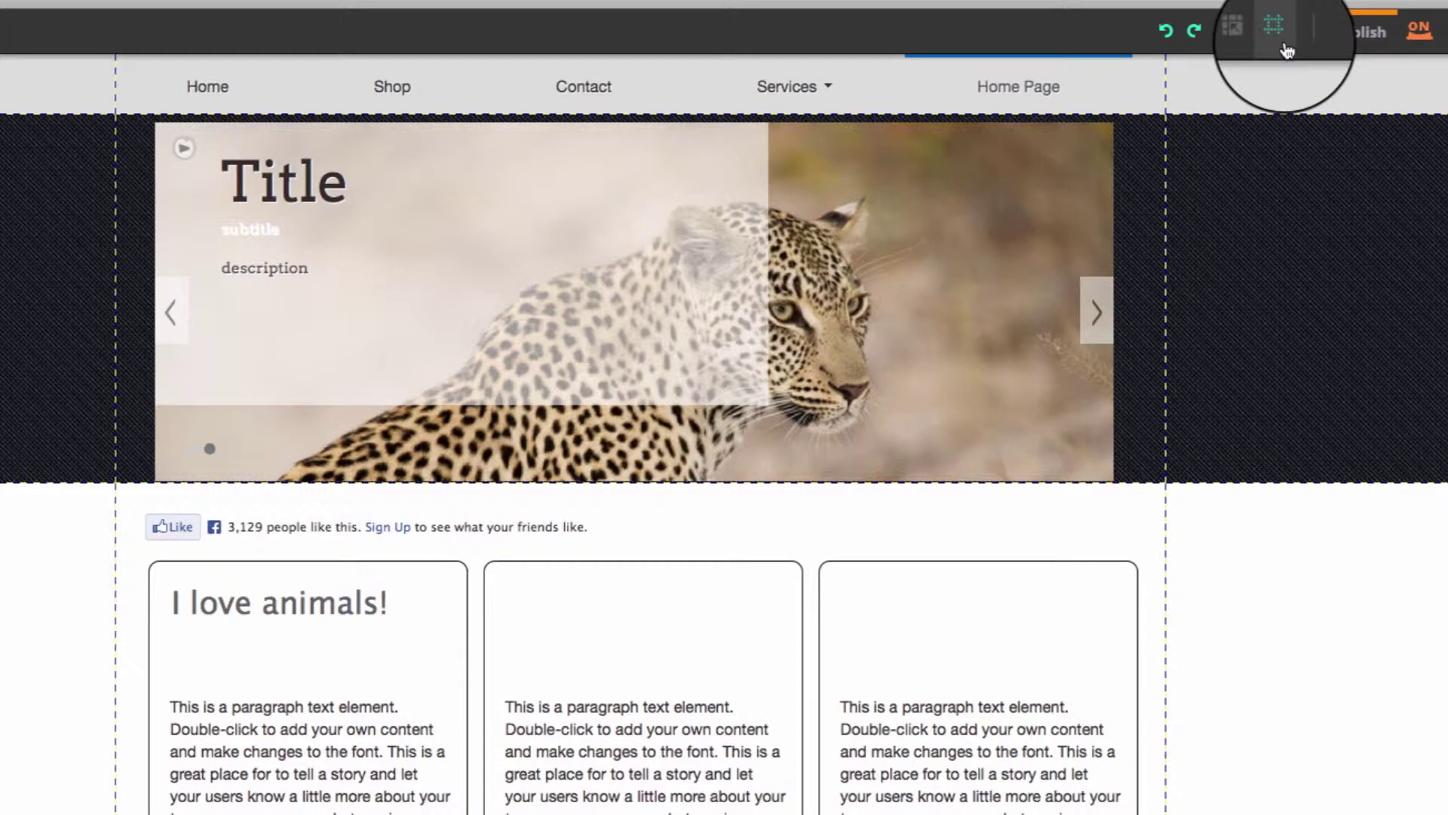
left_click(1255, 49)
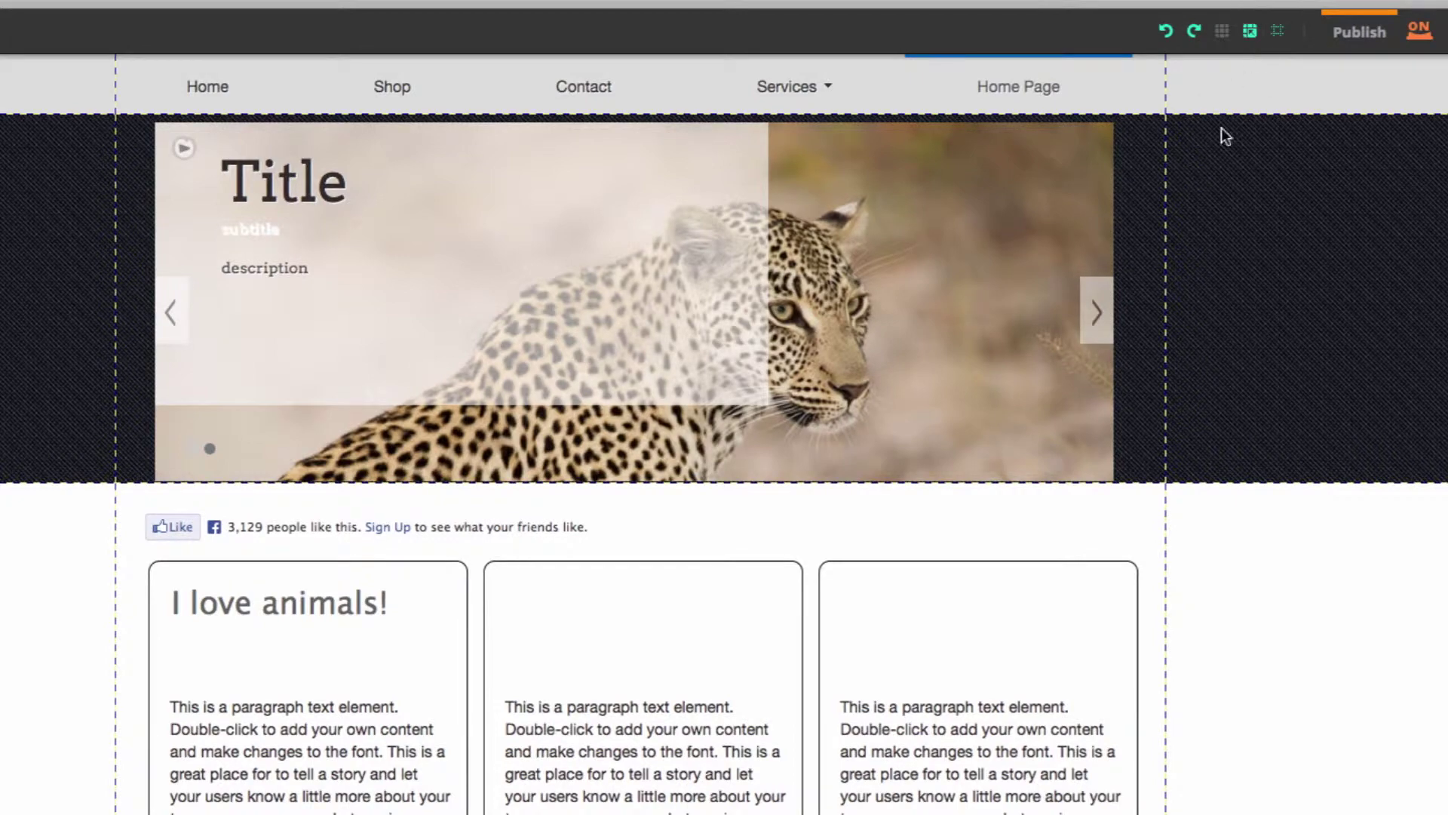
Drag the paragraphs in the left, middle and right boxes up near the top of each box.
left_click_drag(397, 777, 390, 724)
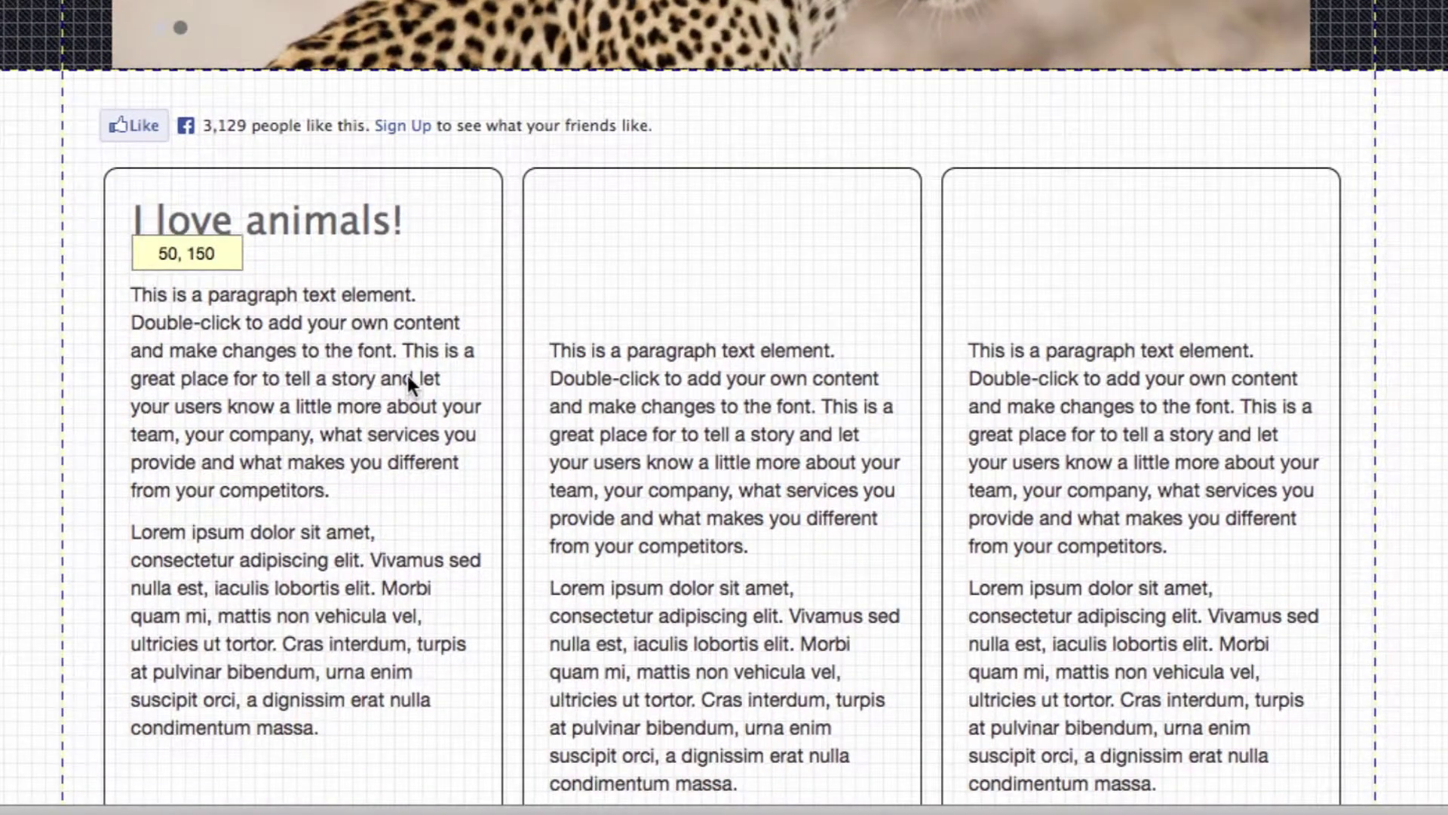
left_click_drag(407, 381, 408, 359)
left_click_drag(649, 425, 644, 341)
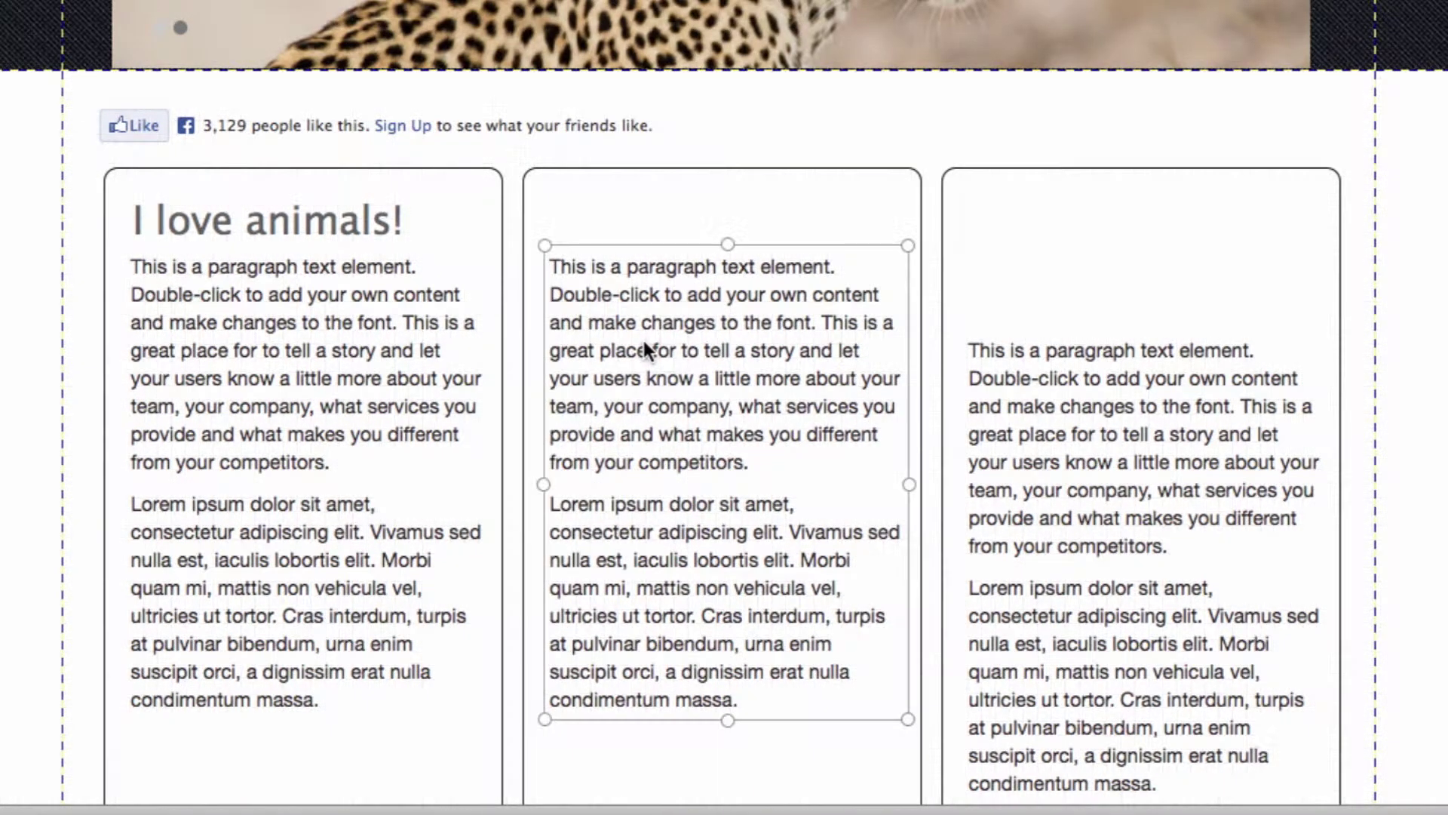
left_click_drag(1106, 407, 1112, 324)
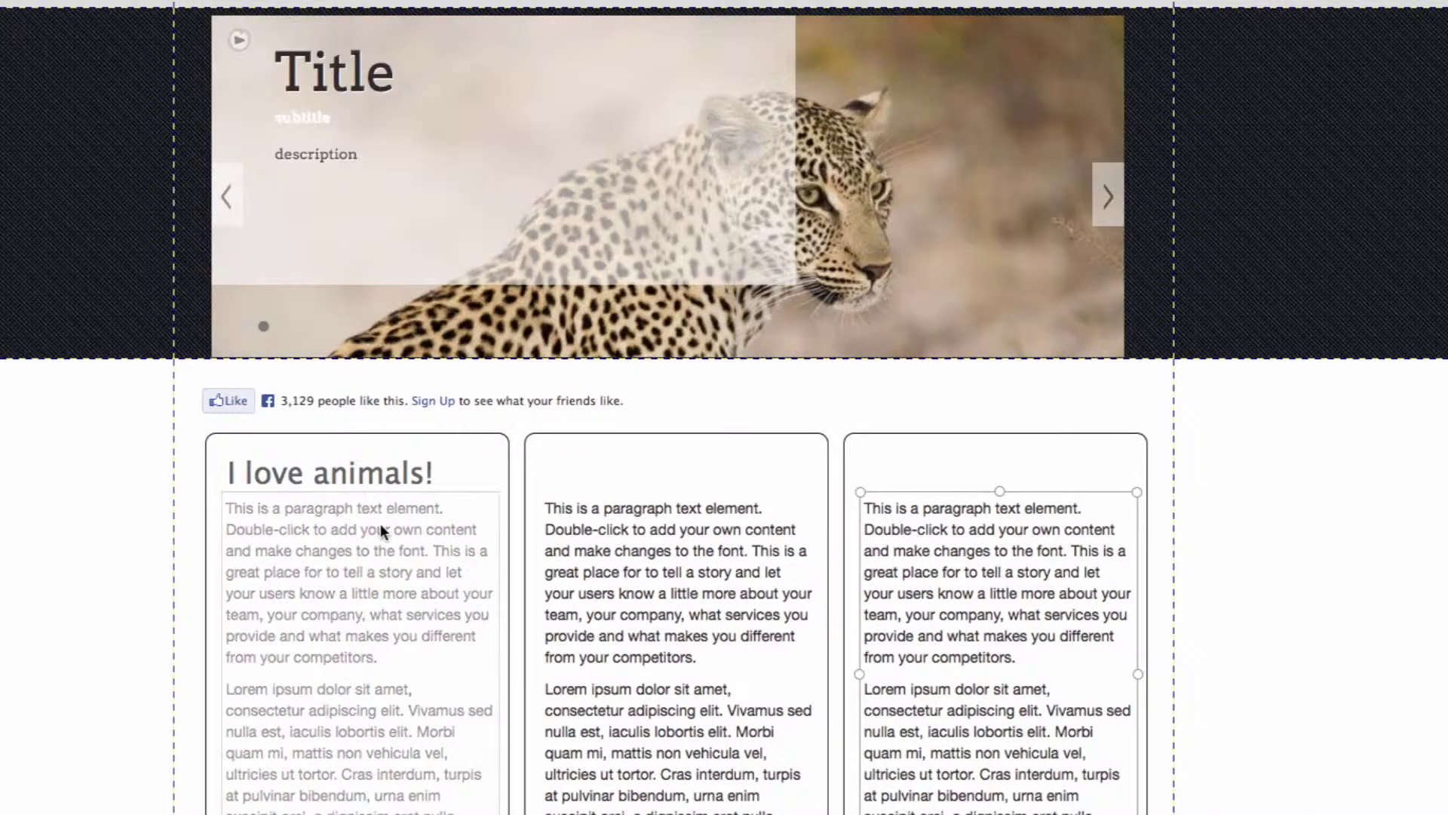
left_click(380, 528)
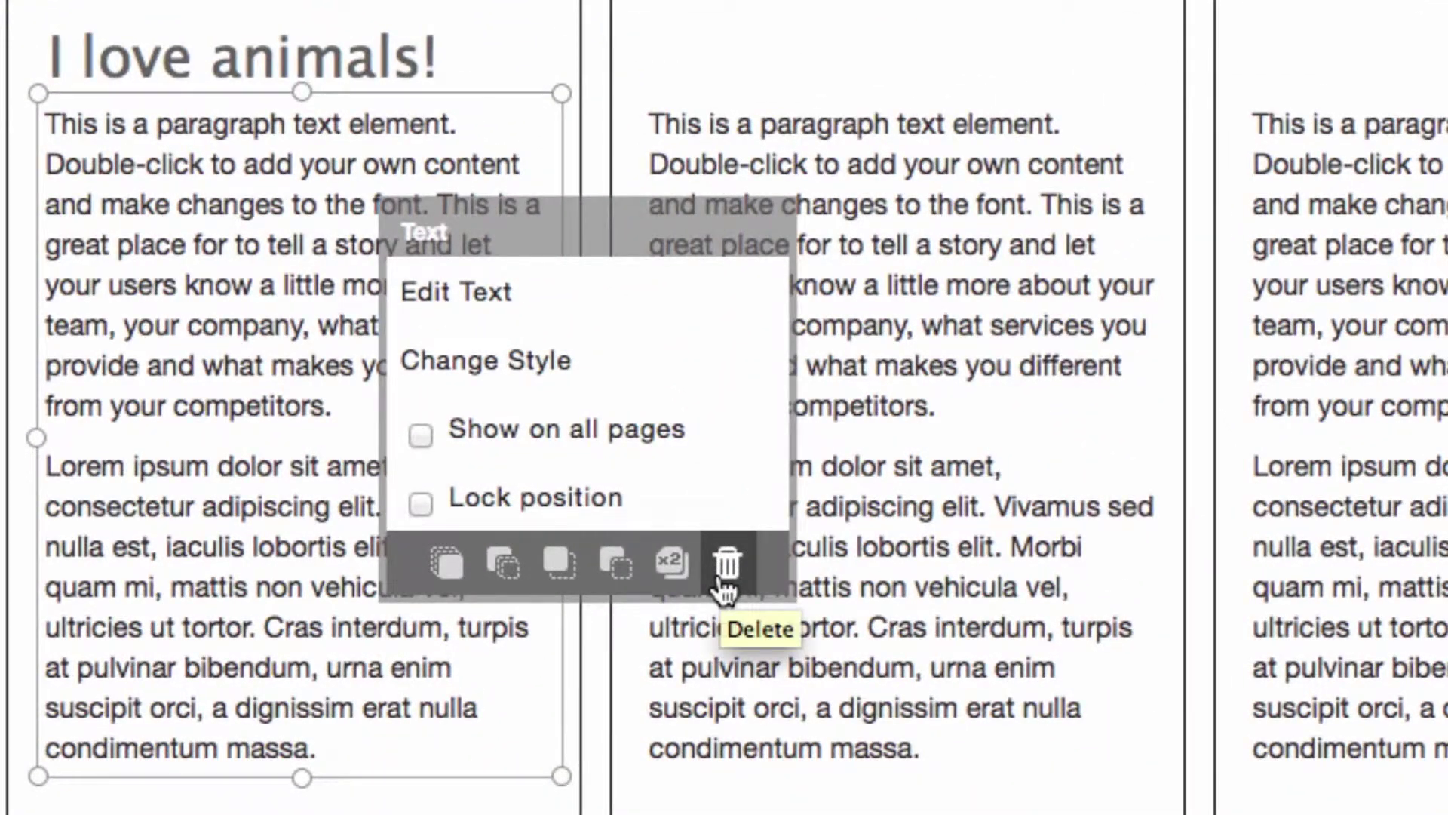
Clone the first box's paragraph and place the copy to the left of the three boxes.
left_click(669, 582)
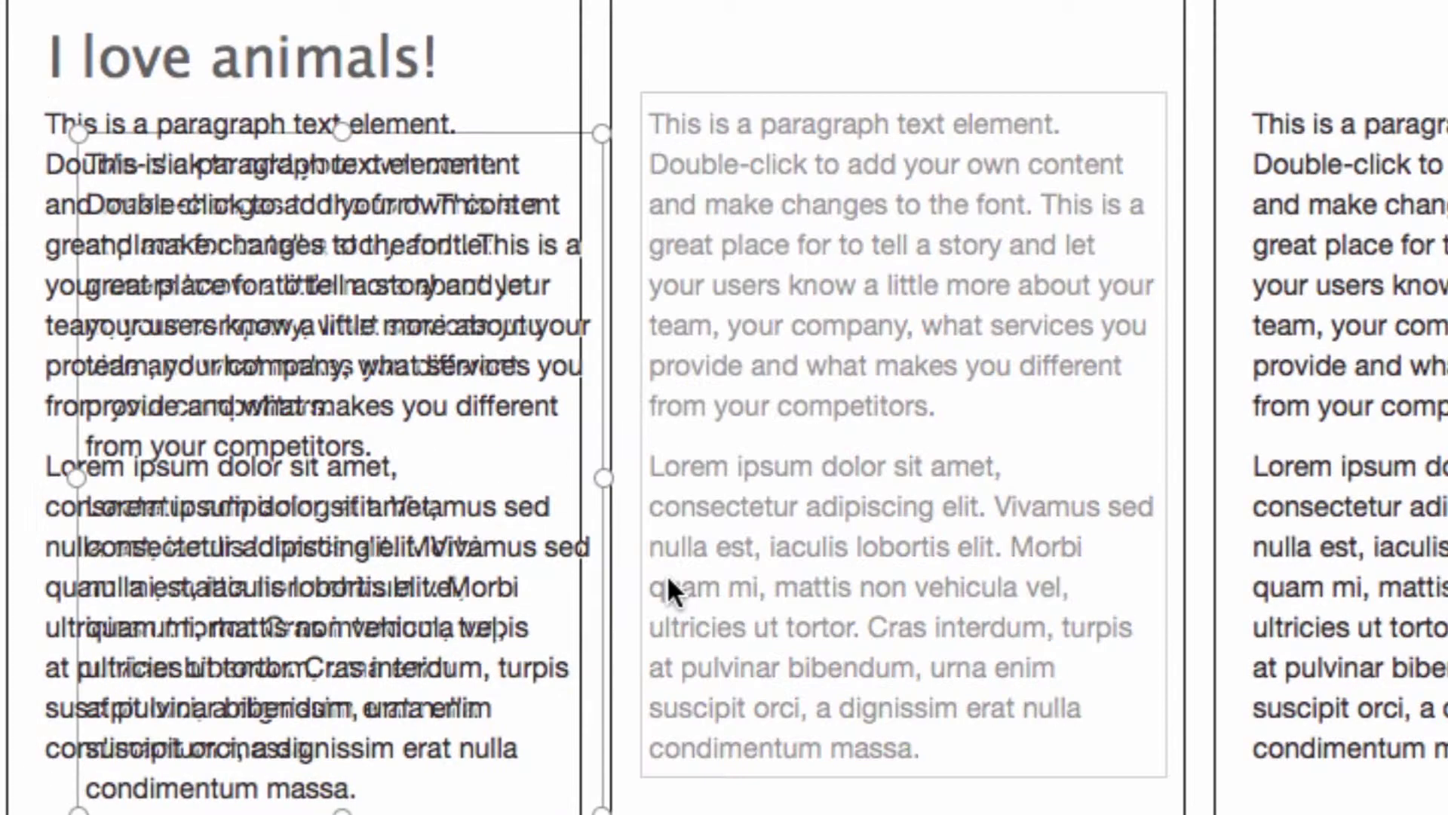
mouse_move(665, 587)
left_mouse_down()
mouse_move(487, 567)
mouse_move(364, 513)
left_mouse_up()
mouse_move(1109, 577)
left_mouse_down()
mouse_move(671, 468)
mouse_move(546, 466)
left_mouse_up()
left_click(1044, 477)
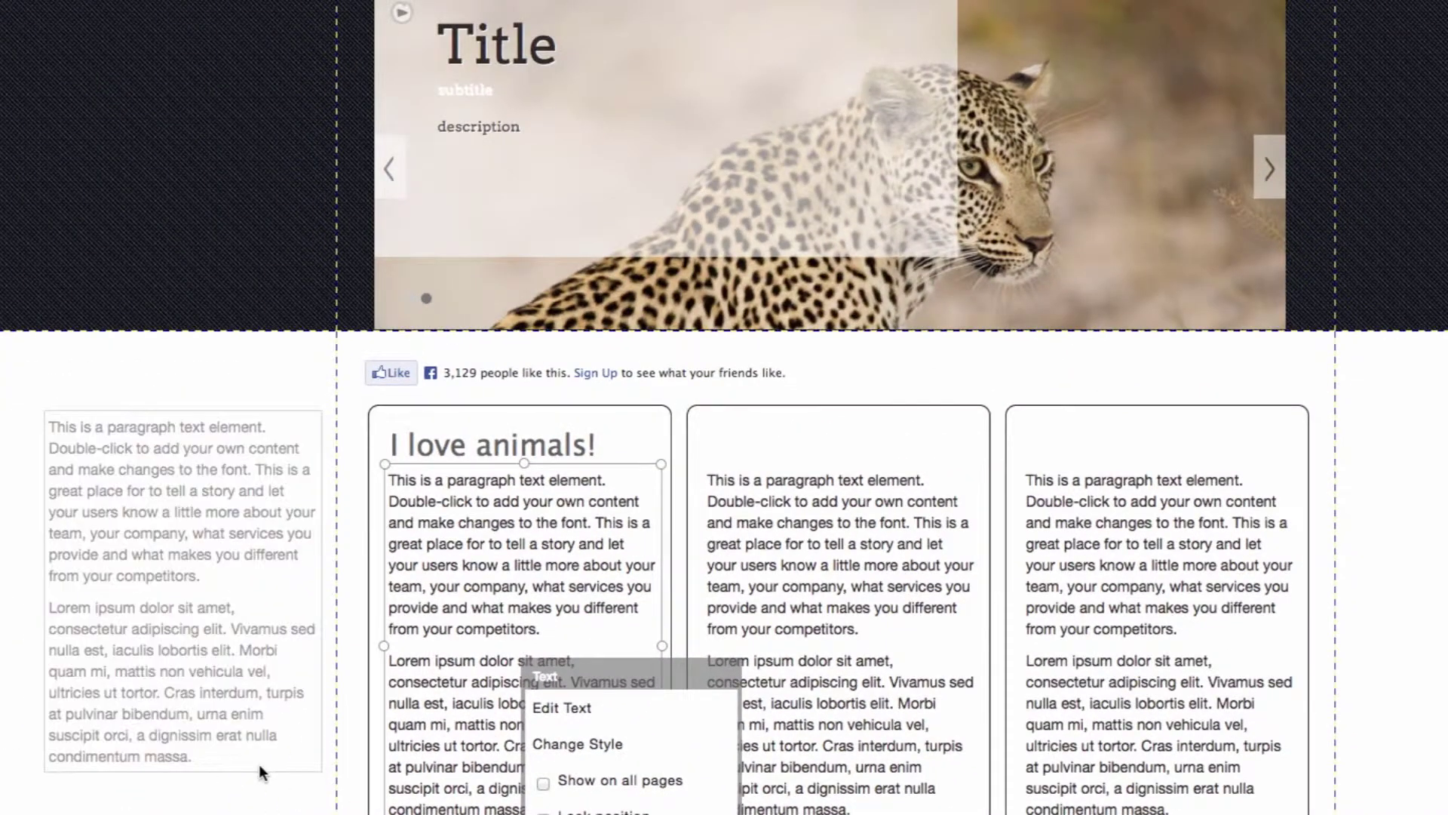
left_click(260, 763)
Move the copied paragraph into the header, bring it to front, and show it on all pages.
left_click_drag(232, 612, 1336, 259)
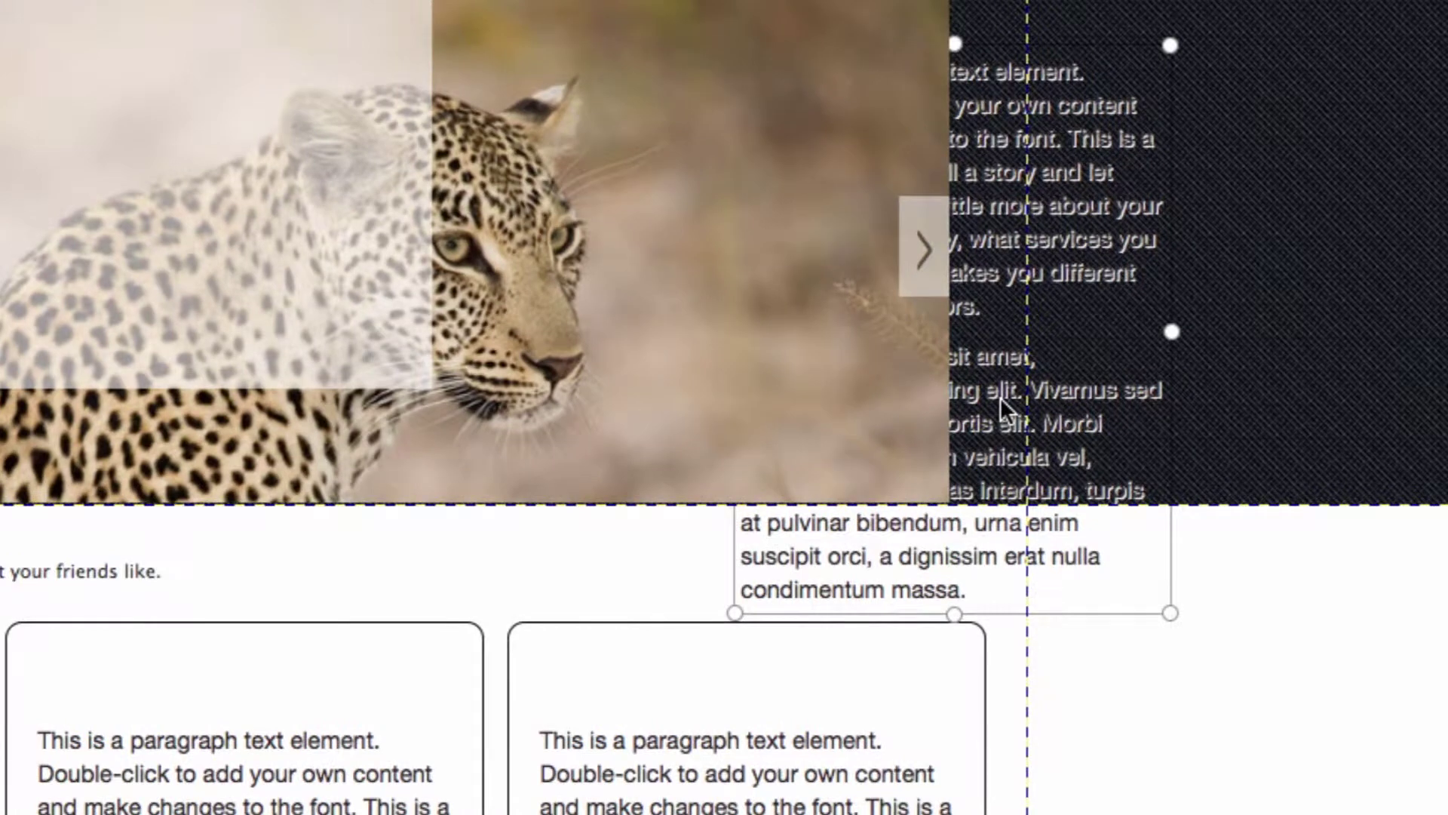
left_click(1001, 397)
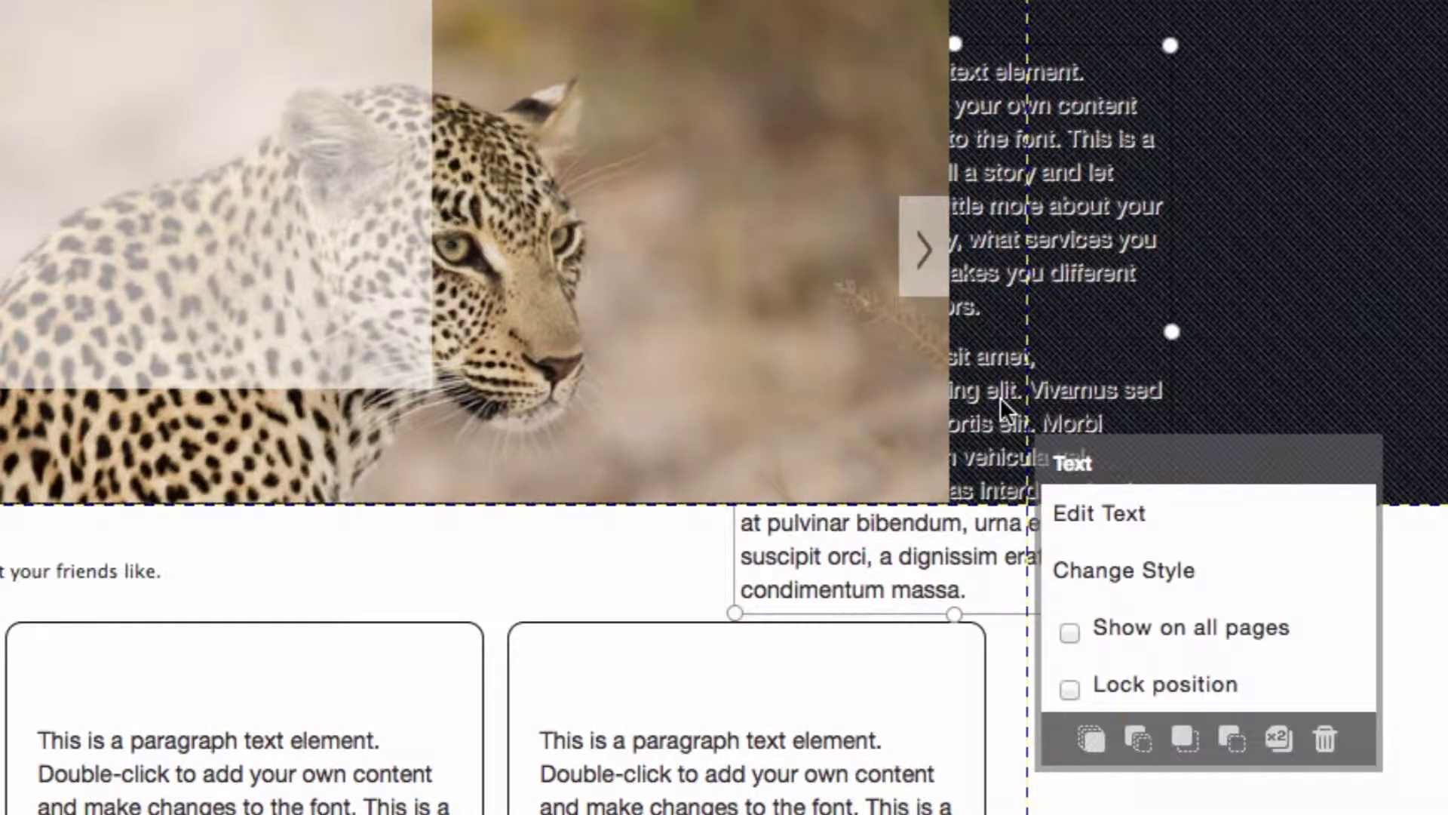
left_click(1102, 741)
left_click(1102, 741)
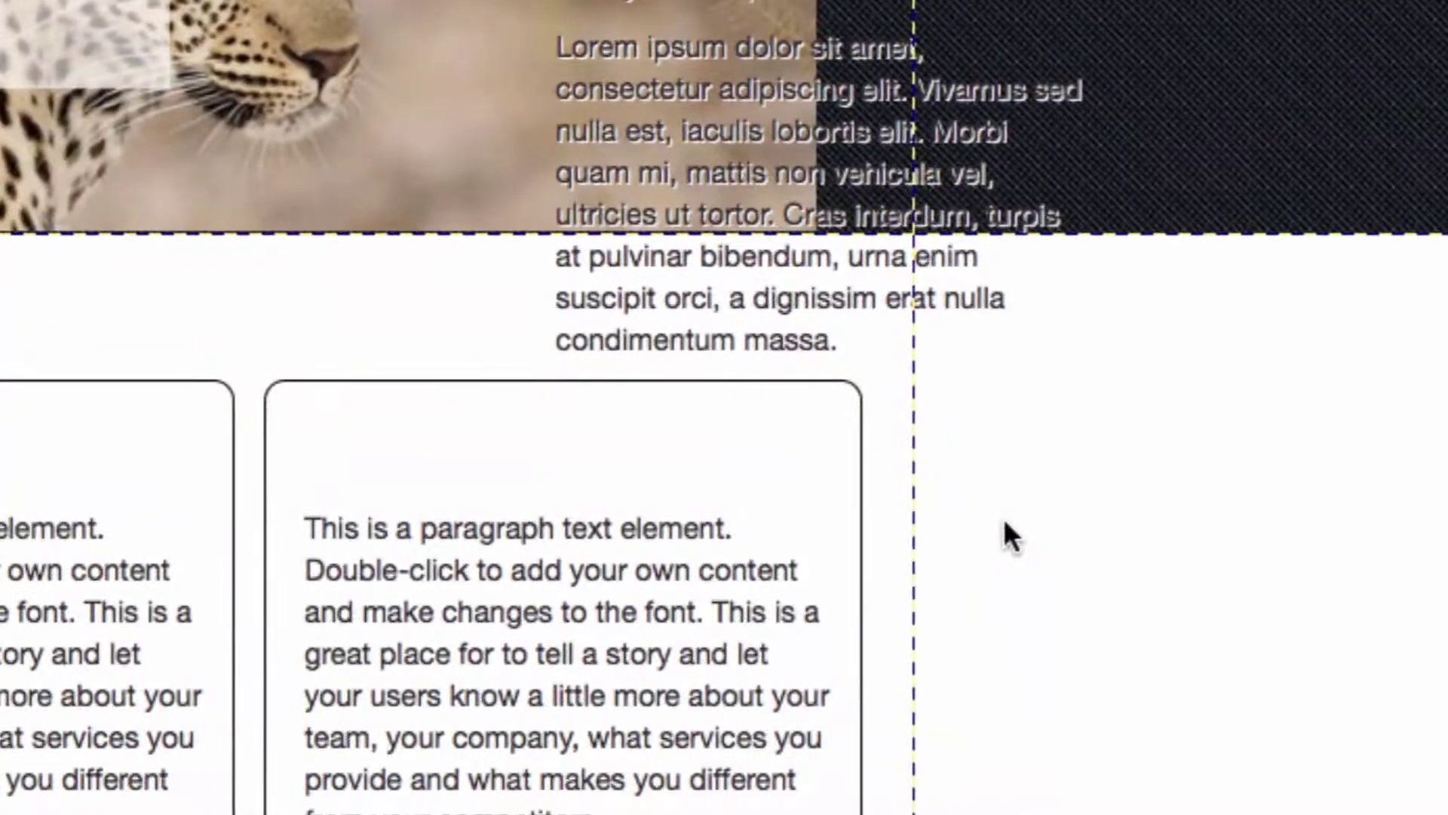
left_click(935, 322)
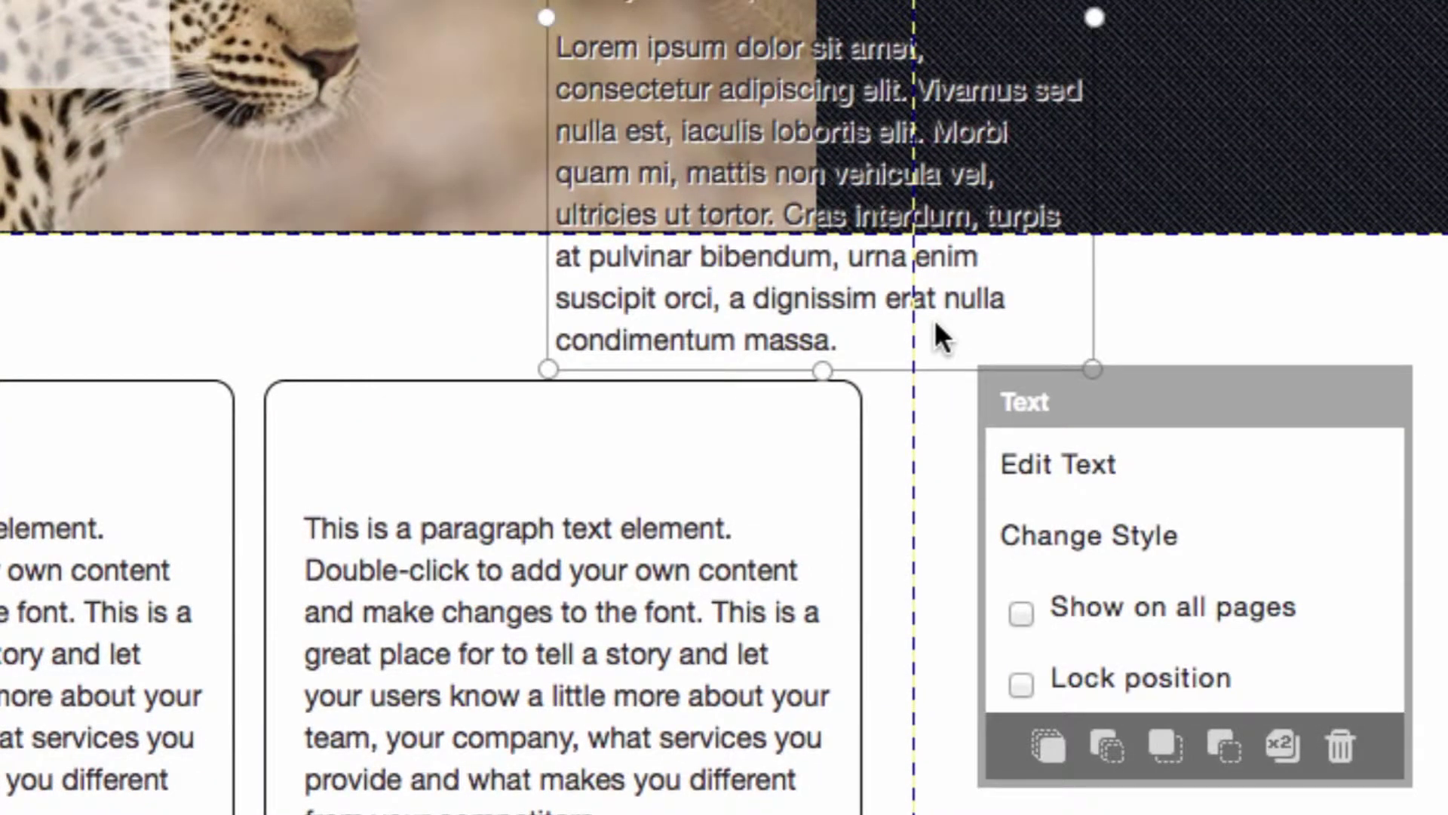
left_click(1022, 614)
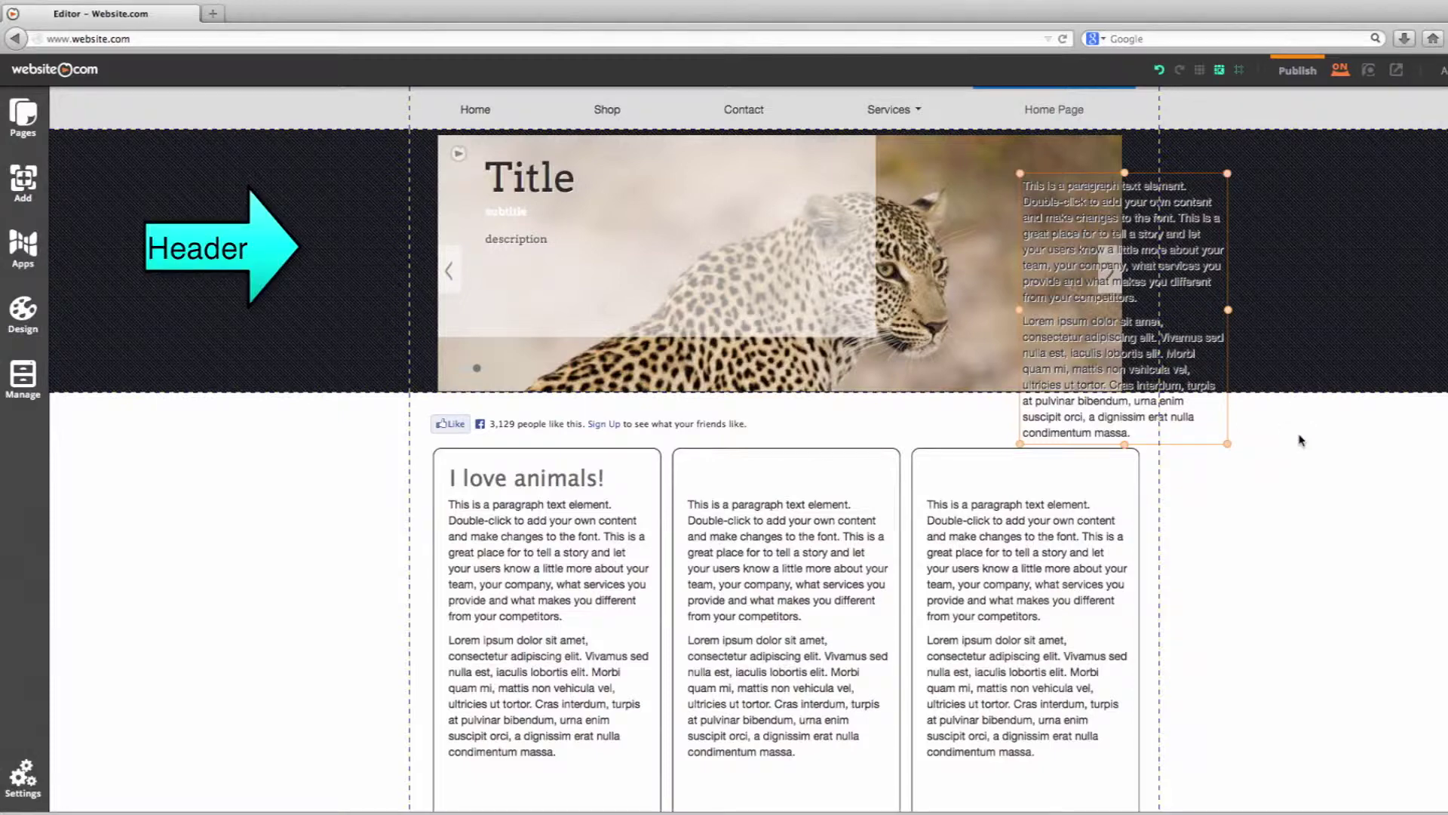
Shorten the content header to 117px and raise the content body's bottom edge.
scroll(1298, 444, "down", 3)
scroll(1299, 445, "down", 1)
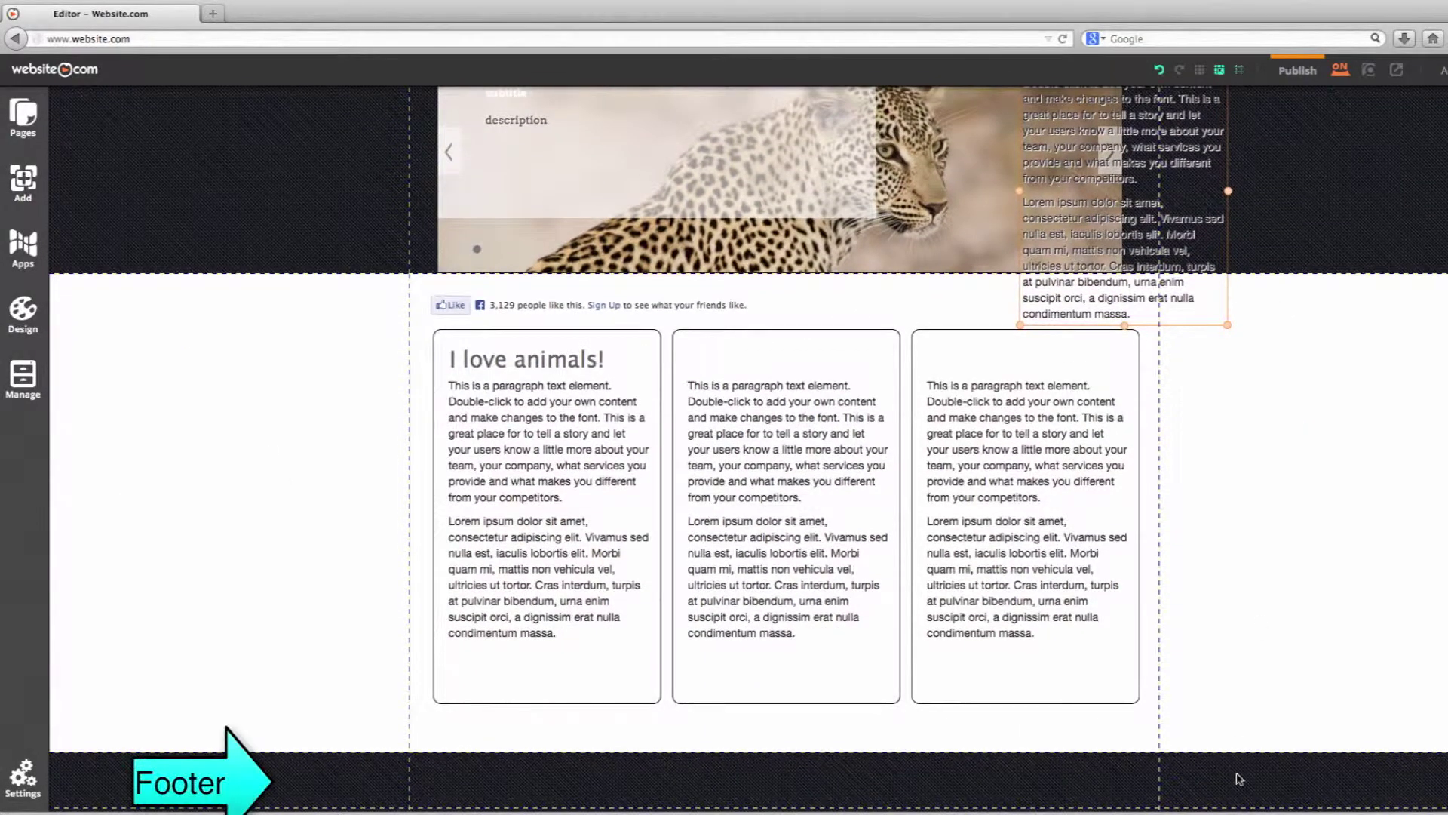
scroll(1256, 713, "up", 2)
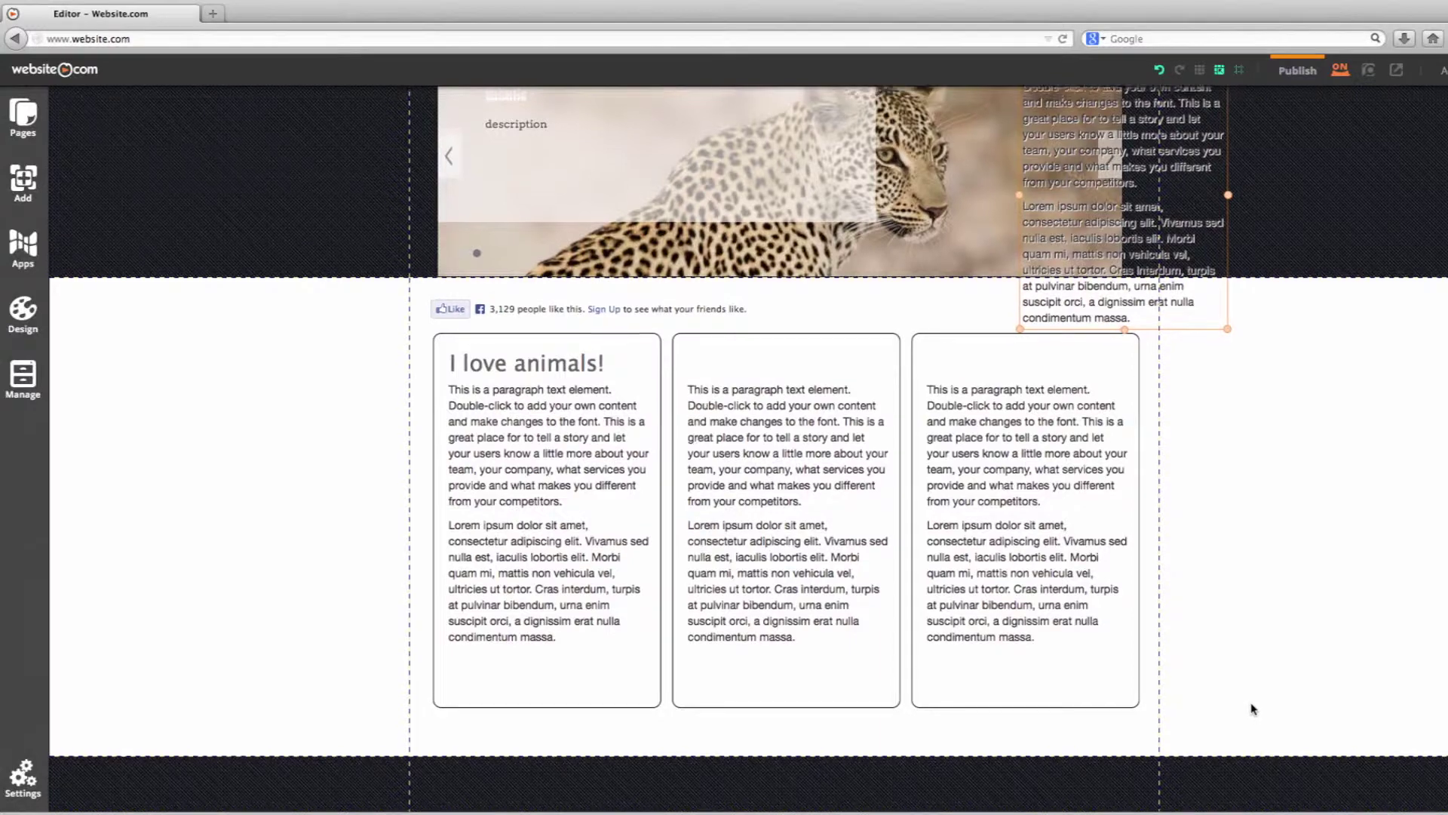
scroll(1253, 706, "up", 2)
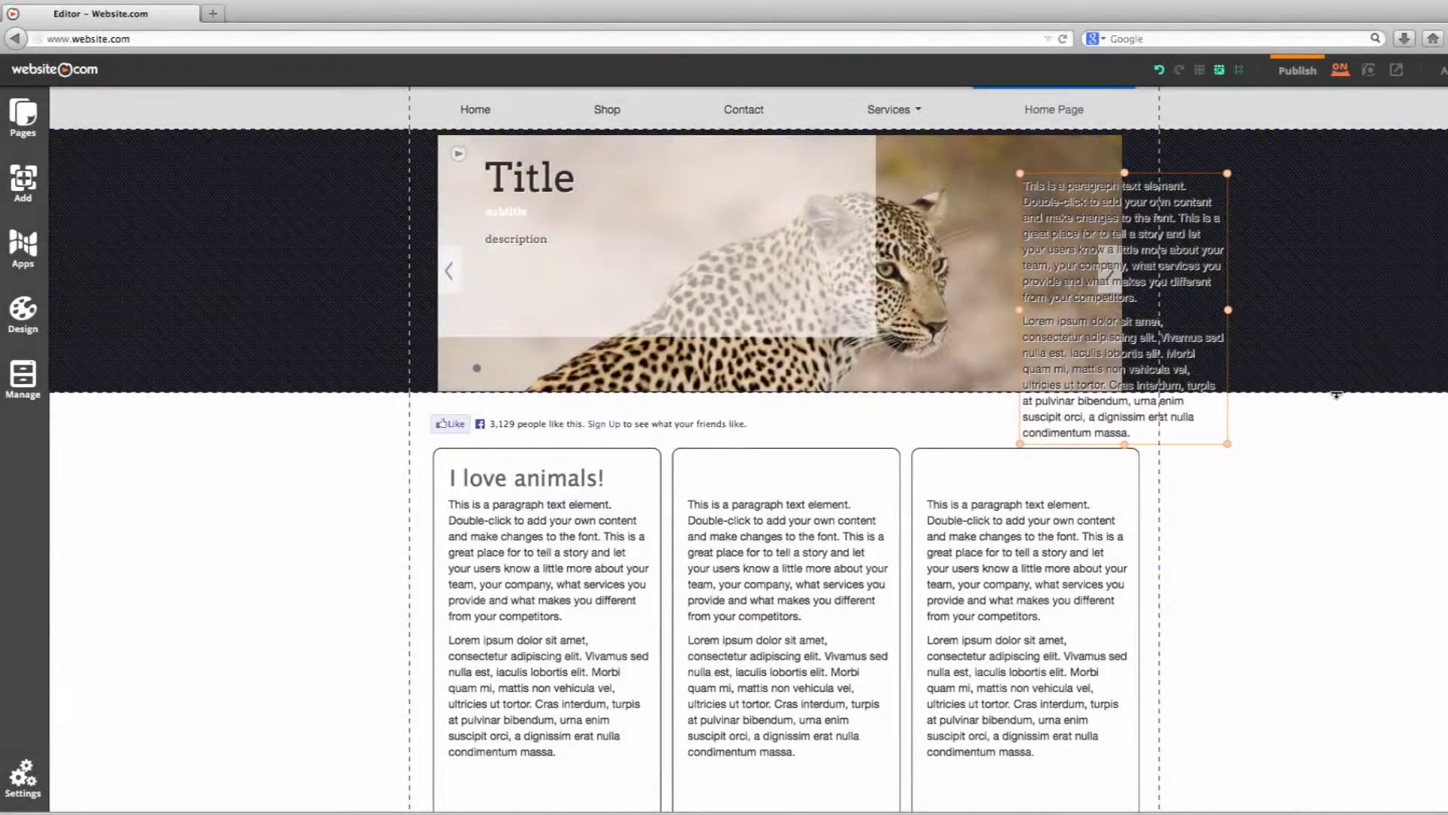
left_click_drag(1333, 393, 1325, 224)
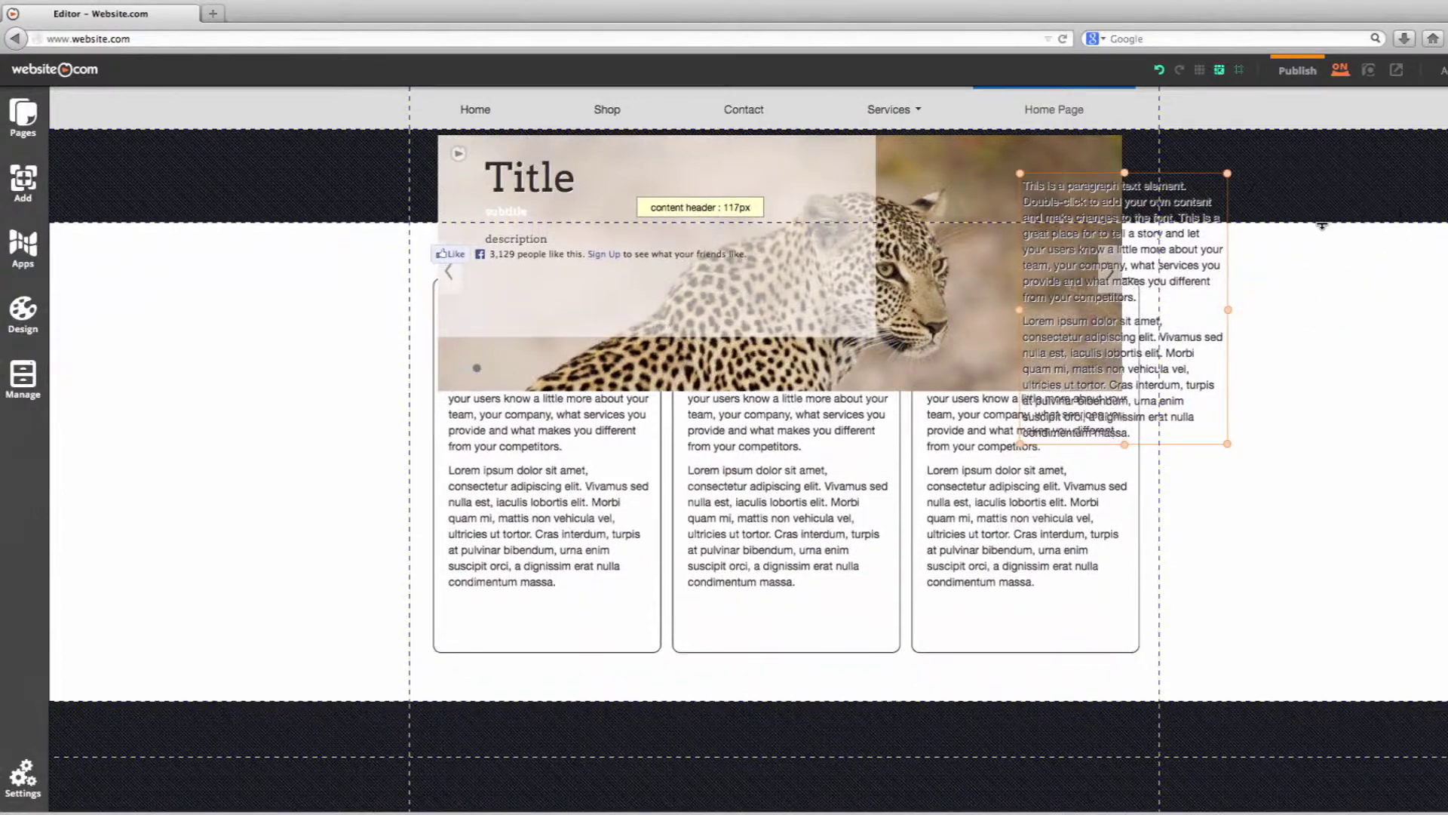
mouse_move(1267, 701)
left_mouse_down()
mouse_move(1271, 596)
mouse_move(1262, 679)
left_mouse_up()
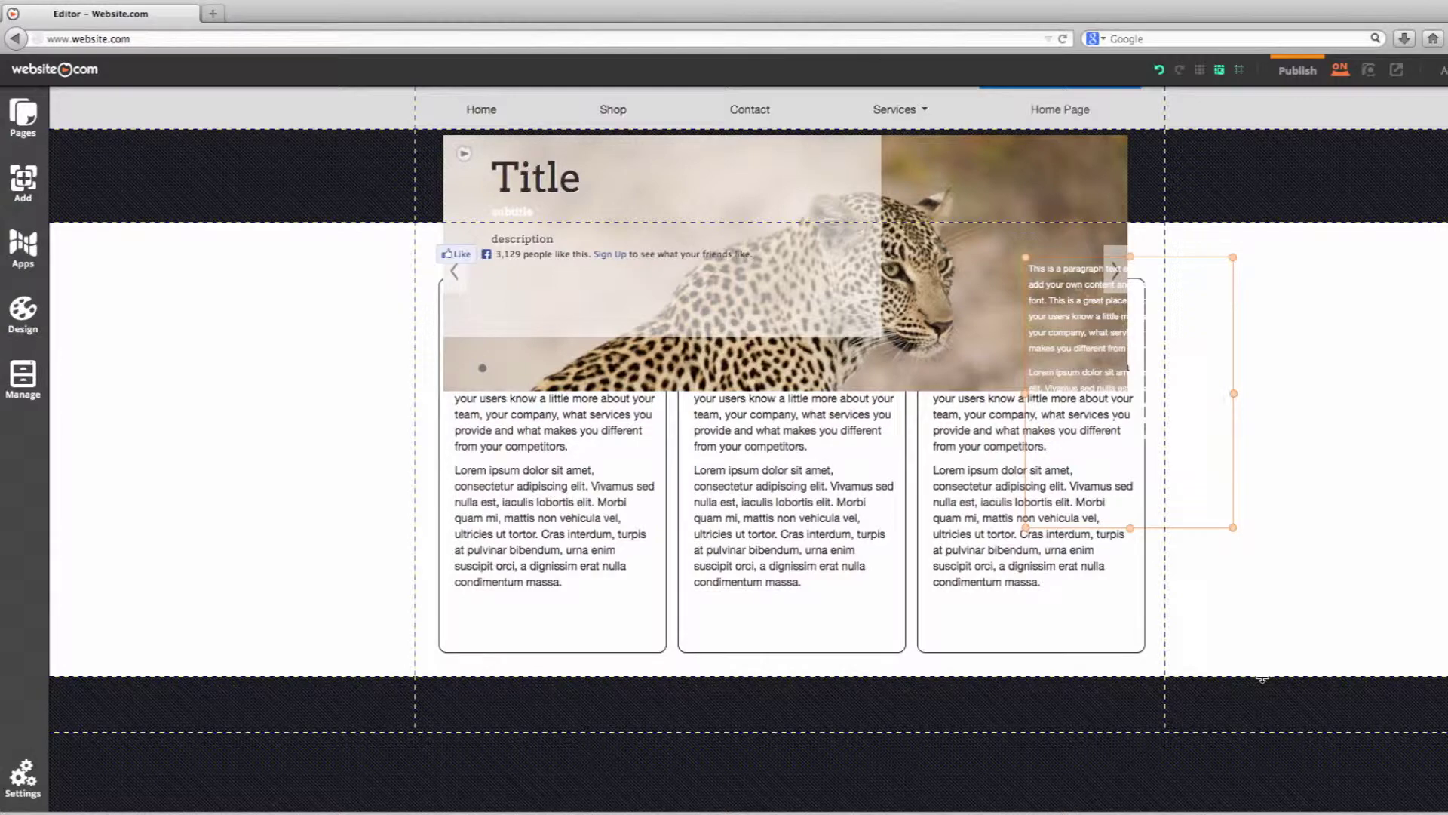
In the Pages list, nest Shop under Home and move Contact below Home Page.
left_click(24, 120)
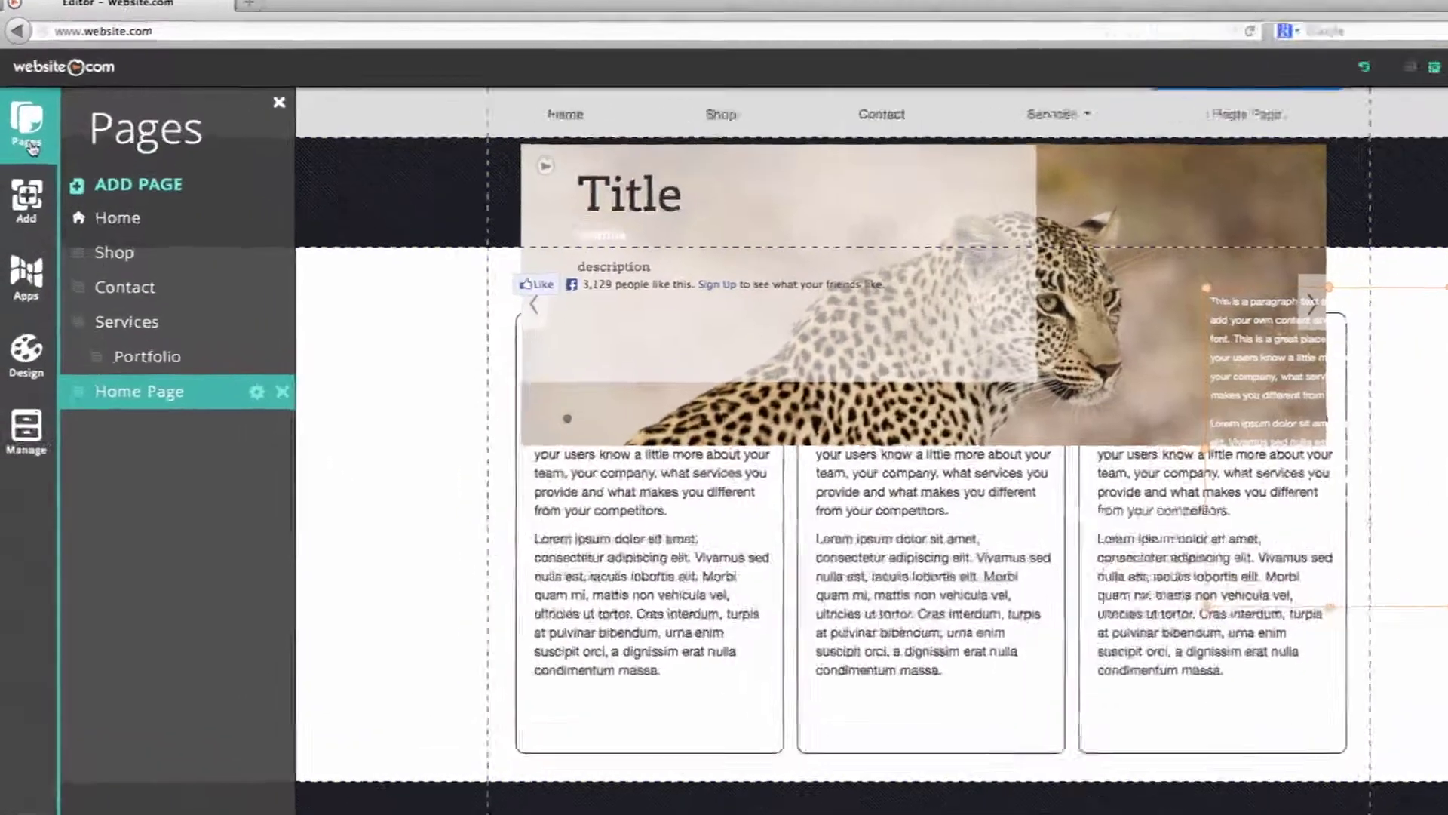
mouse_move(76, 252)
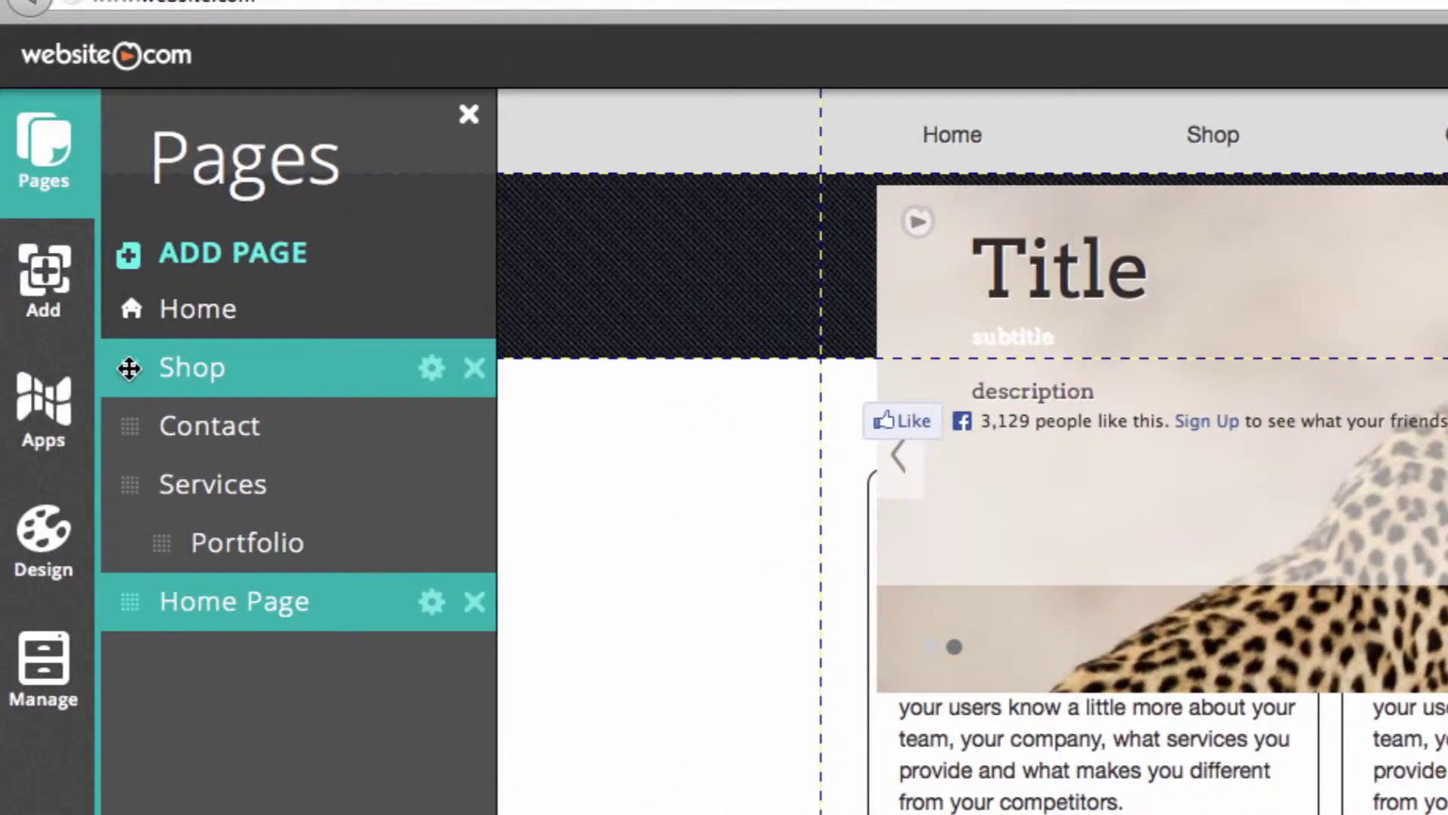
left_click_drag(129, 368, 411, 366)
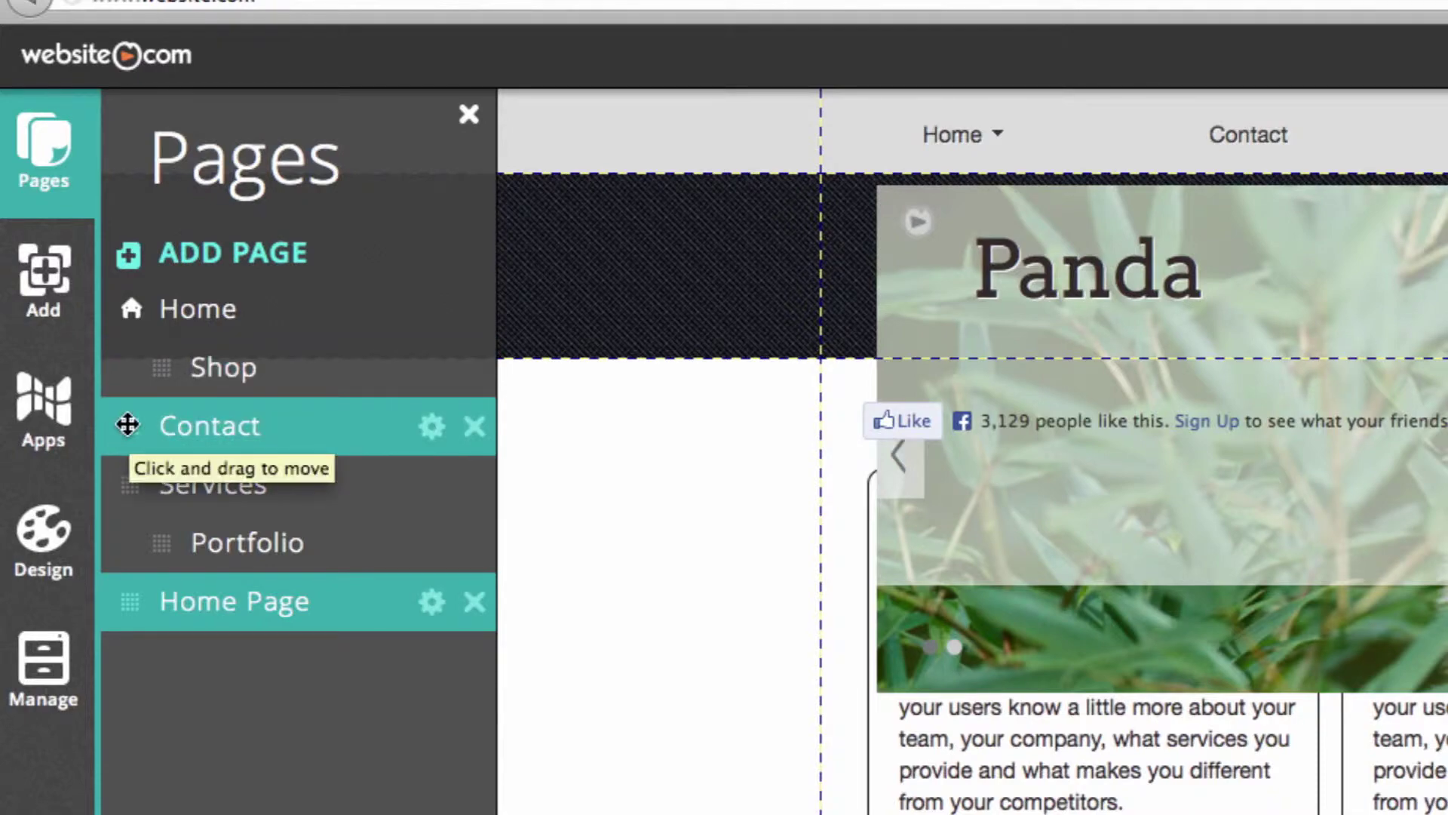
left_click_drag(127, 425, 124, 601)
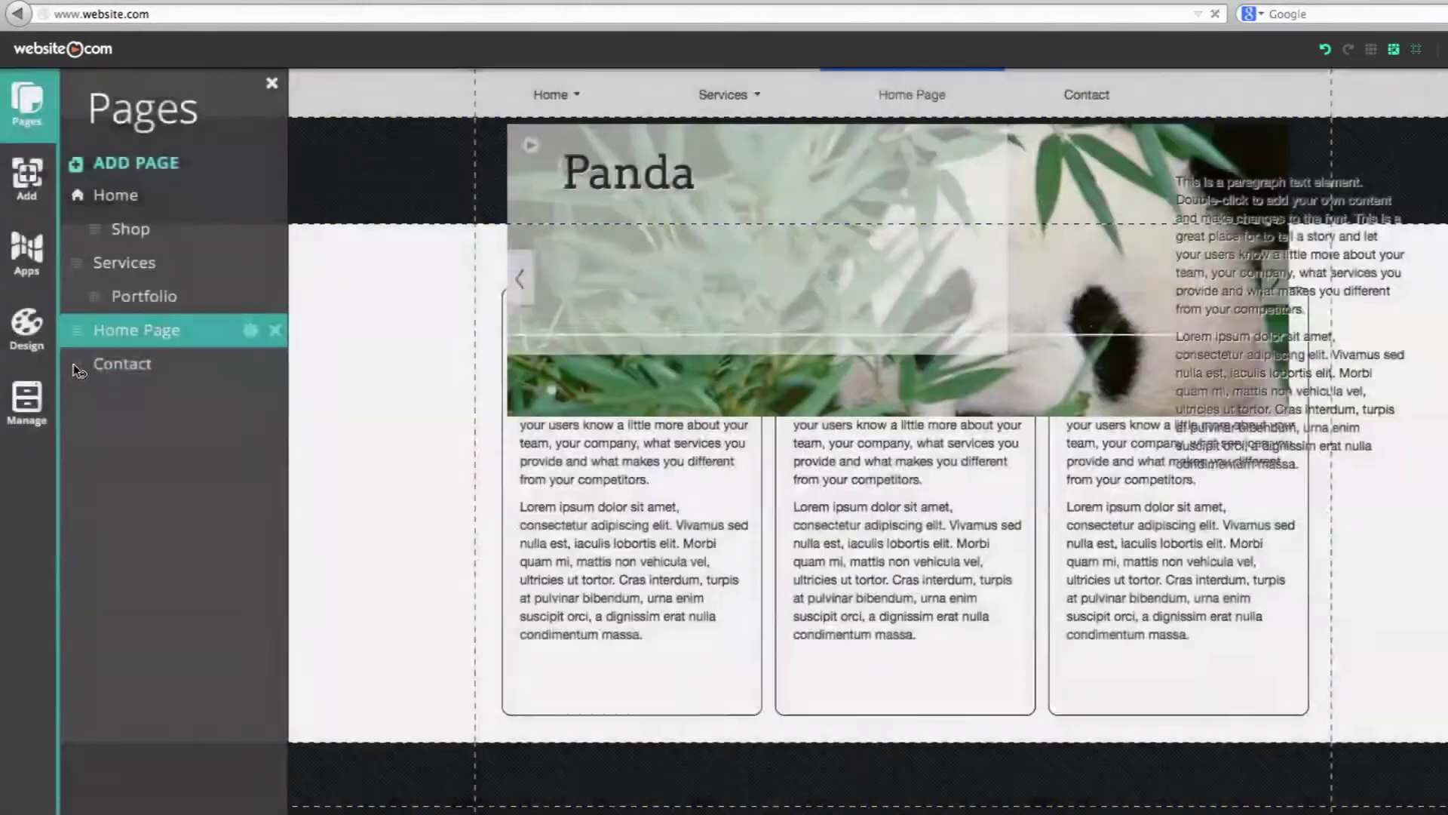